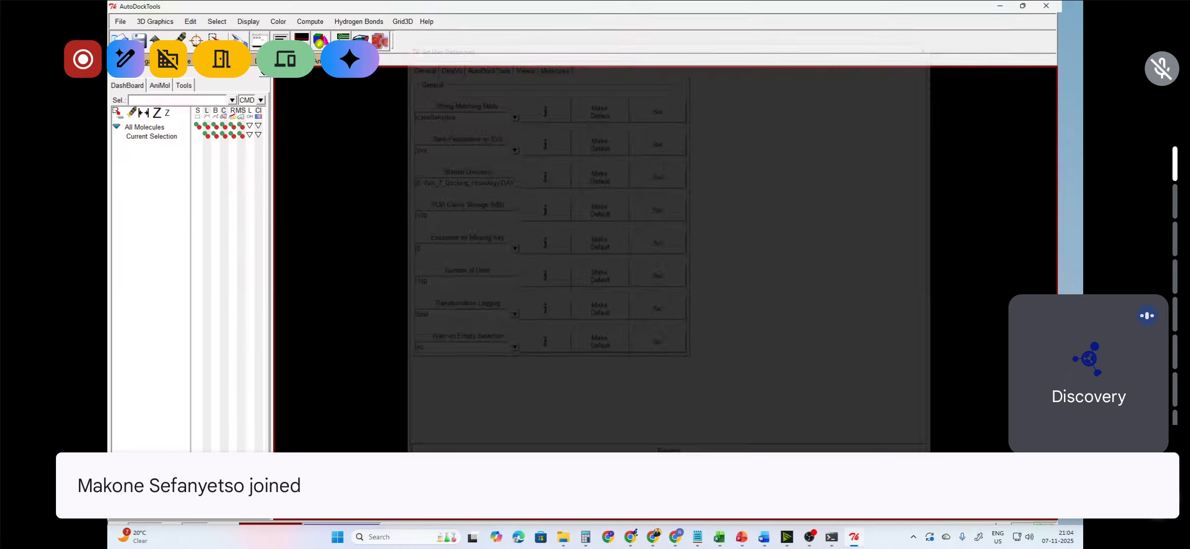
Step: Open the 4EY7.pdb molecule from the DAY_1 folder
{"action": "left_click", "coordinate": [120, 22]}
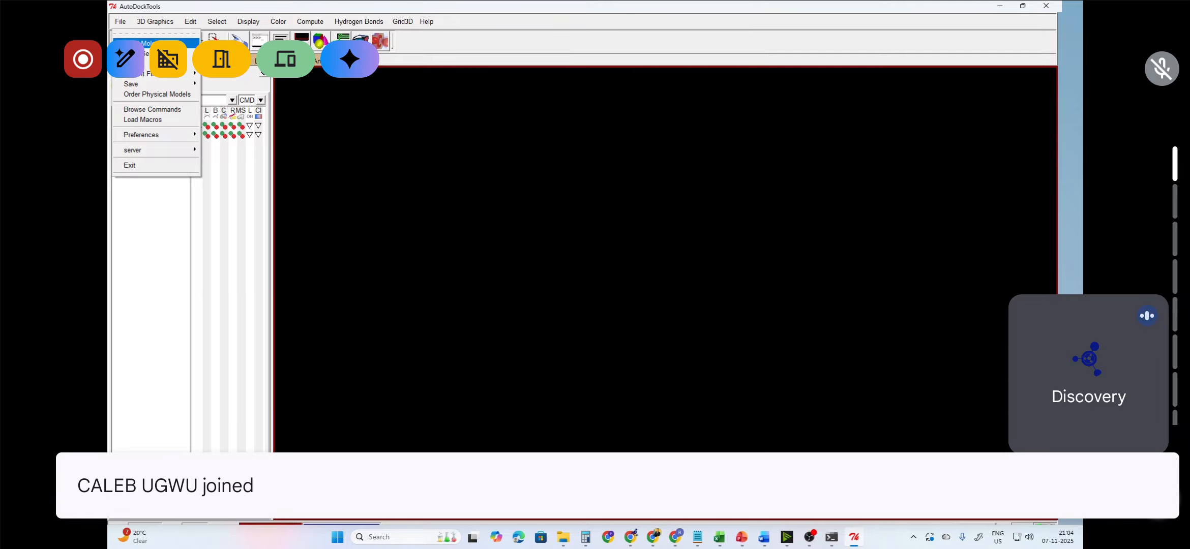
{"action": "left_click", "coordinate": [153, 43]}
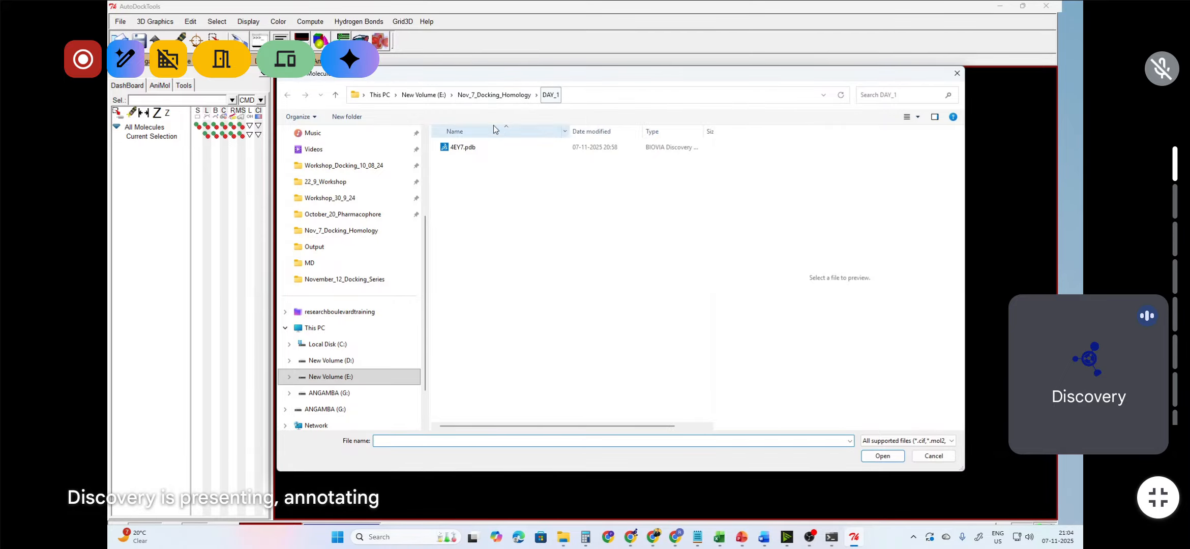
{"action": "left_click", "coordinate": [468, 149]}
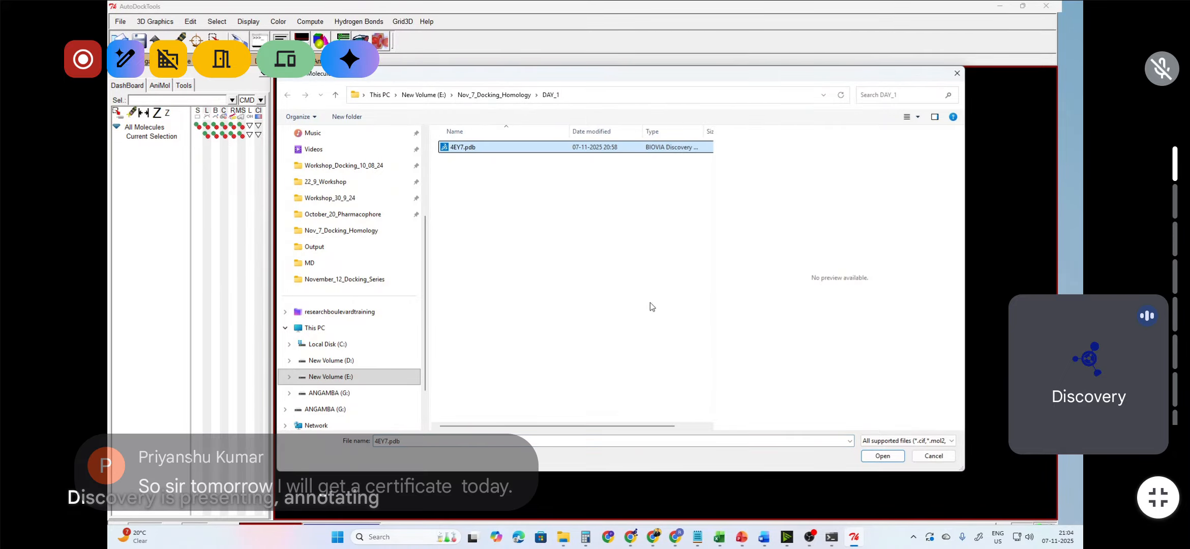
{"action": "left_click", "coordinate": [884, 458]}
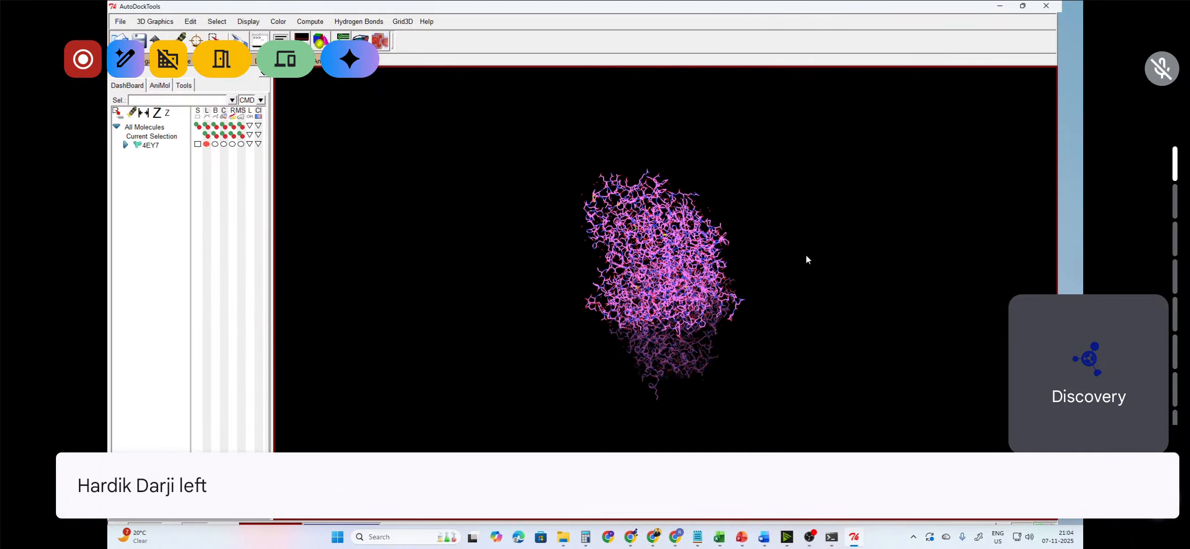
Step: Expand the 4EY7 molecule, select chains B, C and D, and delete the selected atoms, continuing past the warning
{"action": "left_click_drag", "start_coordinate": [808, 260], "coordinate": [697, 320]}
{"action": "scroll", "coordinate": [697, 320], "scroll_direction": "up", "scroll_amount": 3}
{"action": "mouse_move", "coordinate": [718, 340]}
{"action": "right_mouse_down"}
{"action": "mouse_move", "coordinate": [644, 324]}
{"action": "mouse_move", "coordinate": [712, 338]}
{"action": "right_mouse_up"}
{"action": "scroll", "coordinate": [712, 340], "scroll_direction": "up", "scroll_amount": 1}
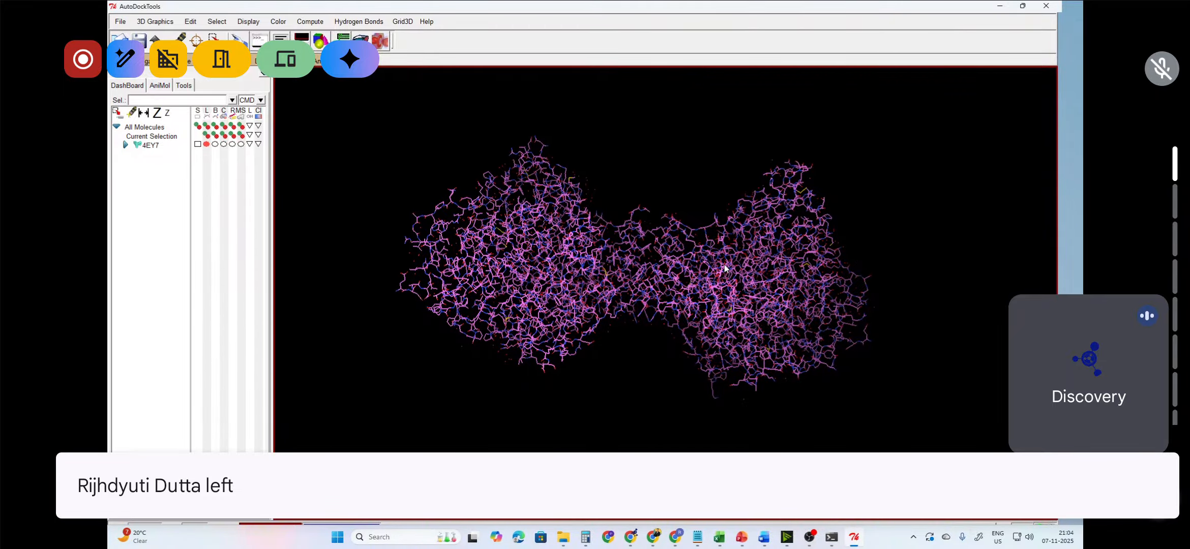
{"action": "scroll", "coordinate": [725, 265], "scroll_direction": "up", "scroll_amount": 1}
{"action": "mouse_move", "coordinate": [725, 264]}
{"action": "right_mouse_down"}
{"action": "mouse_move", "coordinate": [722, 303]}
{"action": "mouse_move", "coordinate": [734, 260]}
{"action": "right_mouse_up"}
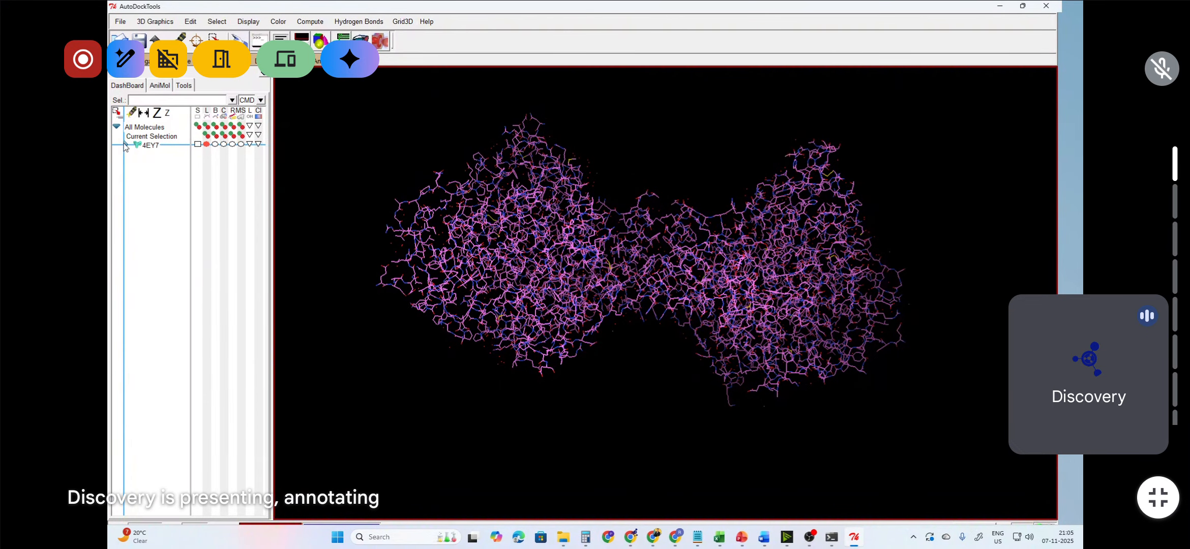
{"action": "left_click", "coordinate": [125, 146]}
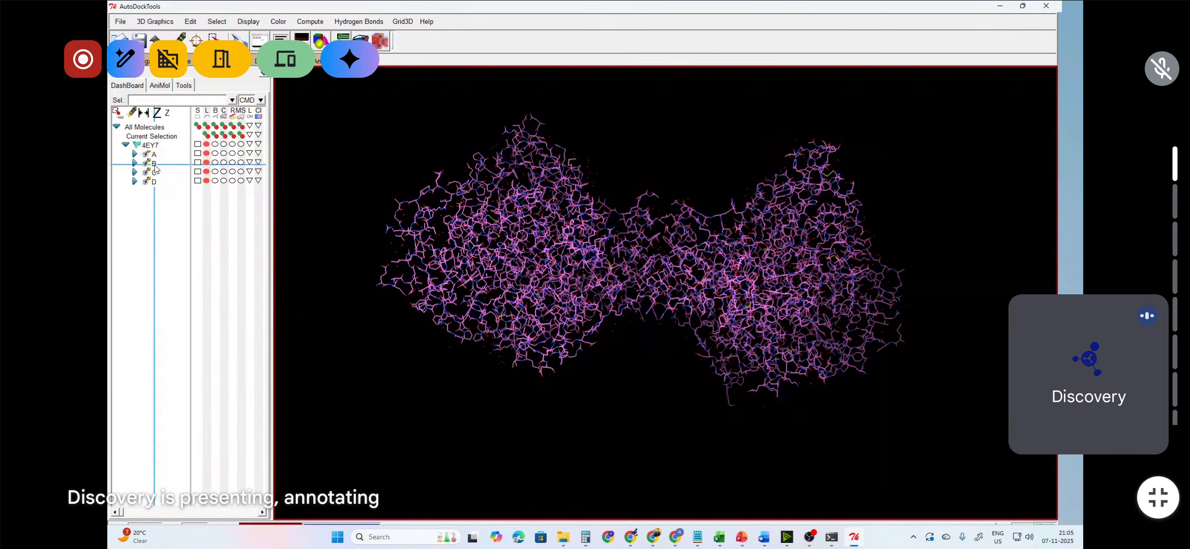
{"action": "left_click", "coordinate": [198, 163]}
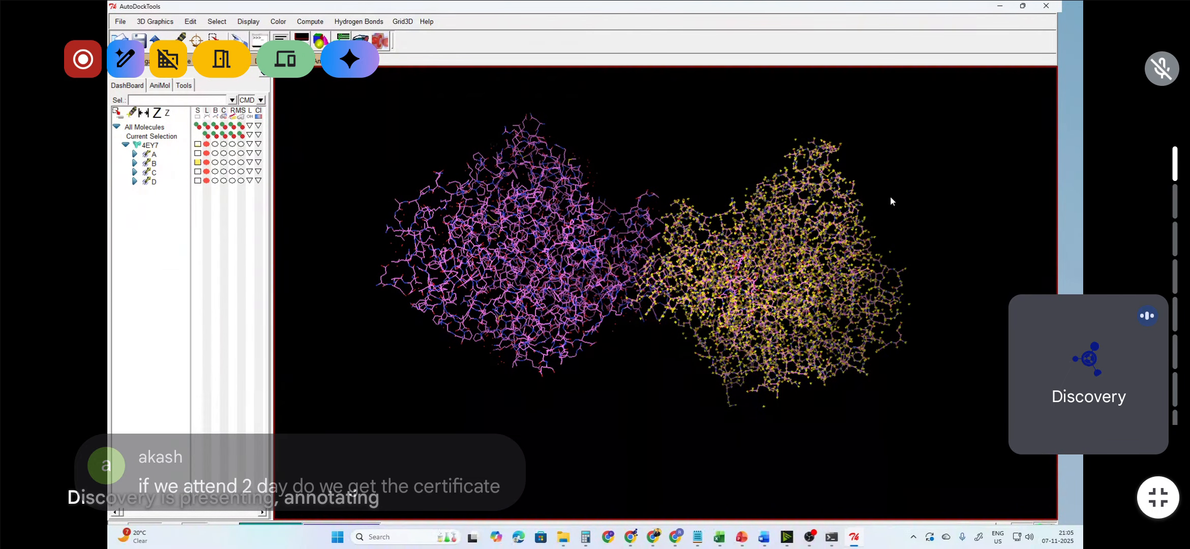
{"action": "left_click", "coordinate": [198, 172]}
{"action": "left_click", "coordinate": [198, 180]}
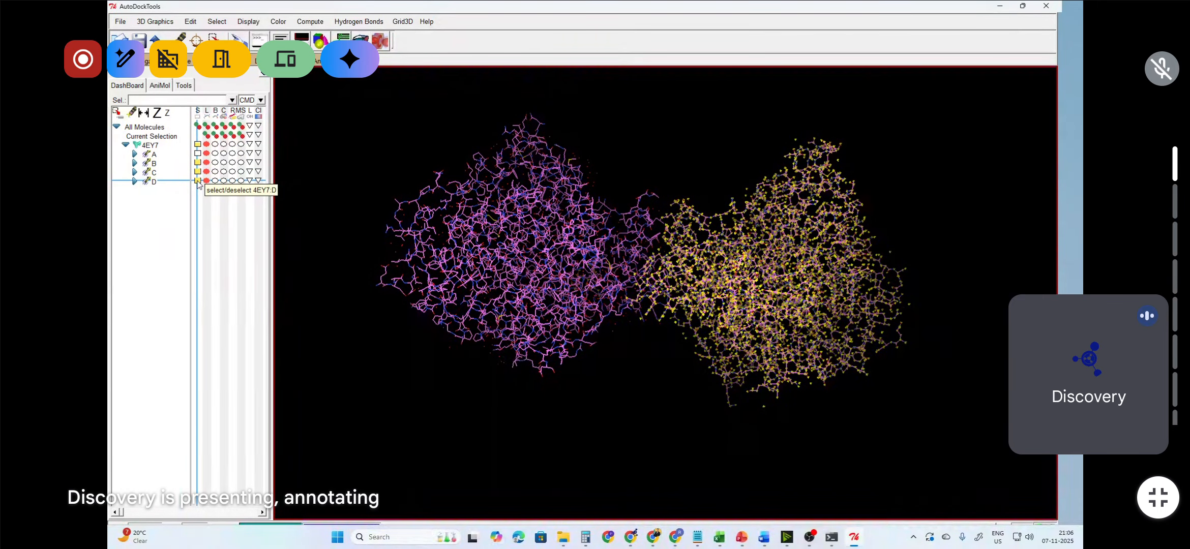
{"action": "left_click", "coordinate": [191, 22]}
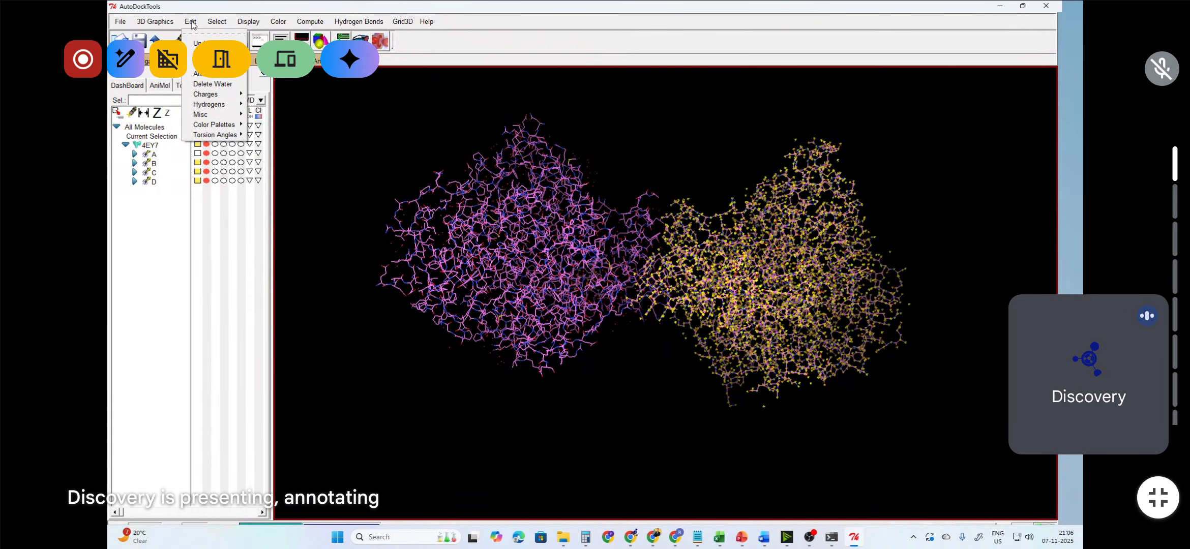
{"action": "mouse_move", "coordinate": [194, 63]}
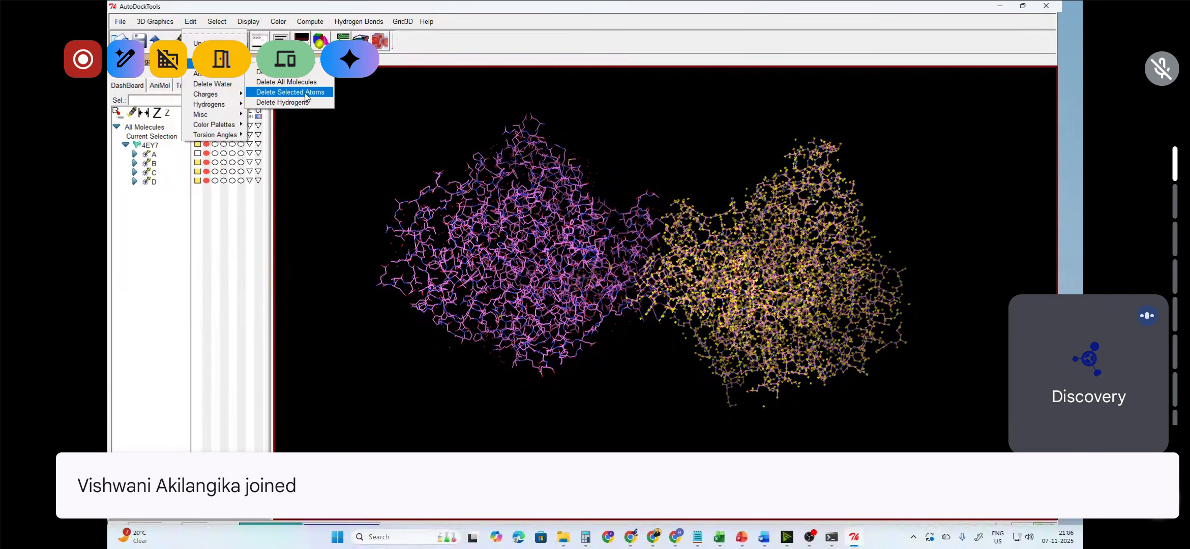
{"action": "left_click", "coordinate": [306, 95]}
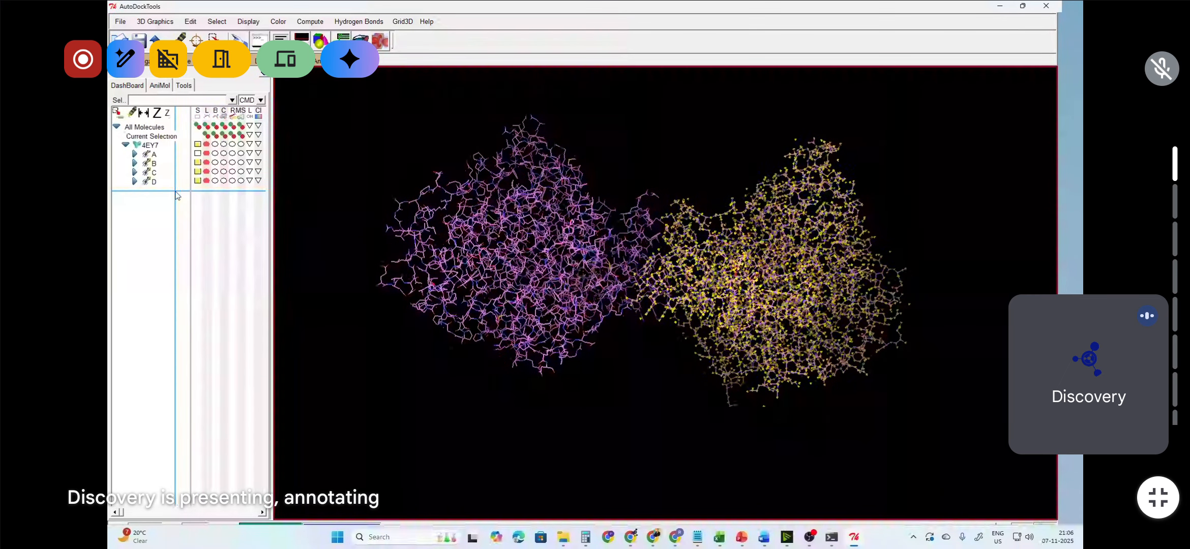
{"action": "left_click", "coordinate": [191, 21]}
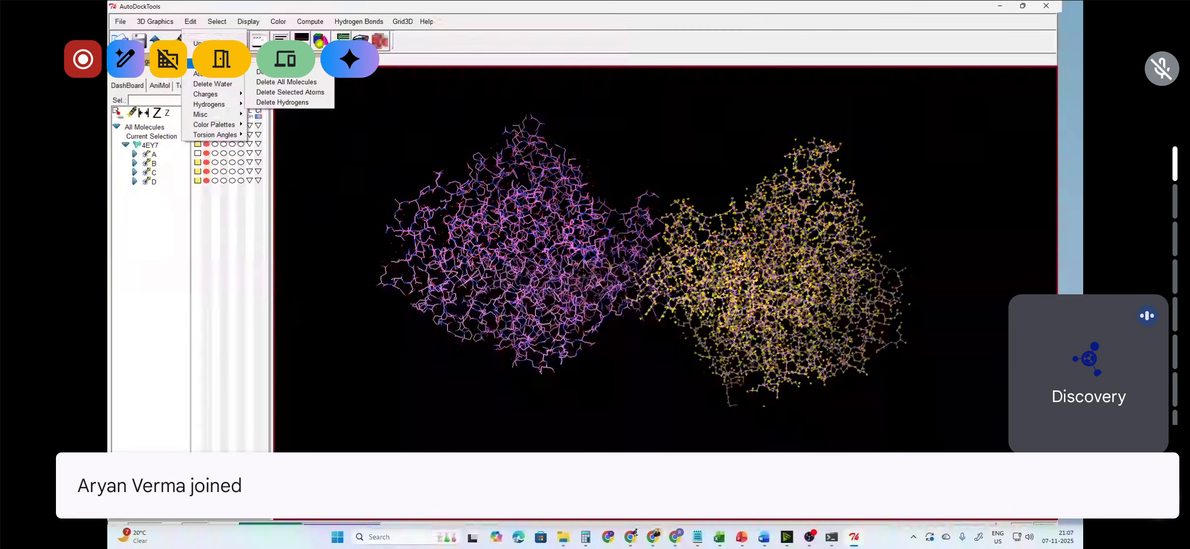
{"action": "left_click", "coordinate": [306, 92]}
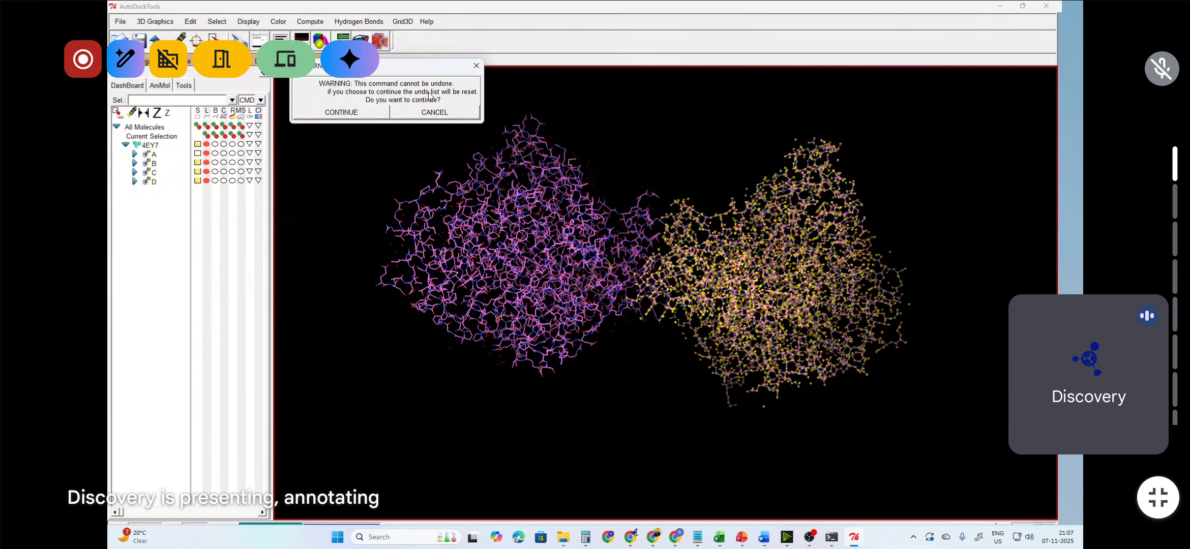
{"action": "left_click", "coordinate": [335, 117]}
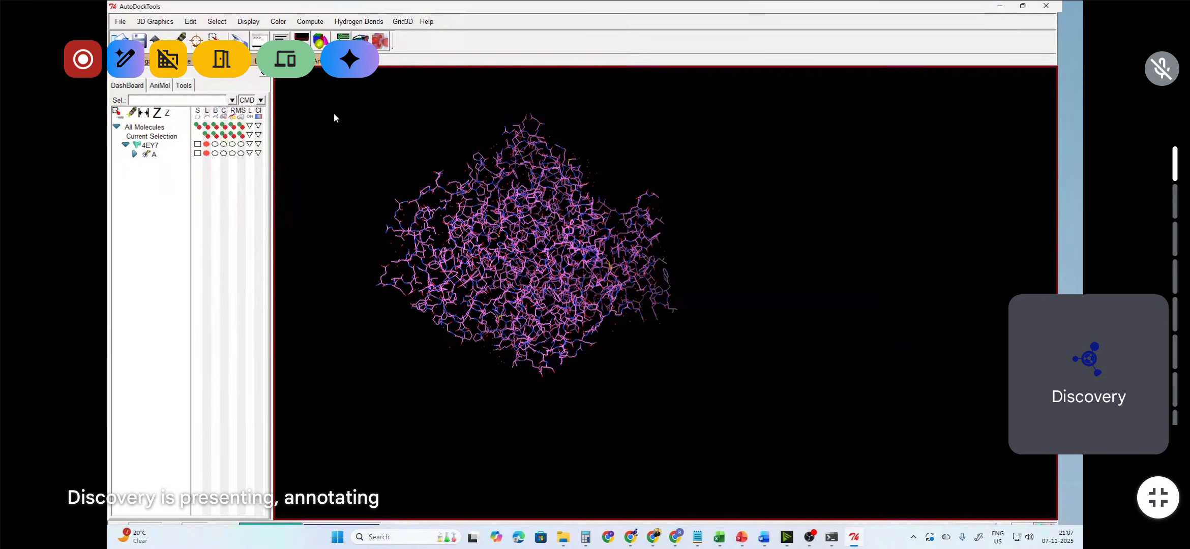
Step: Open the Molecular_Docking_Tutorial PDF from the Nov_7_Docking_Homology folder
{"action": "middle_click_drag", "start_coordinate": [534, 216], "coordinate": [613, 223]}
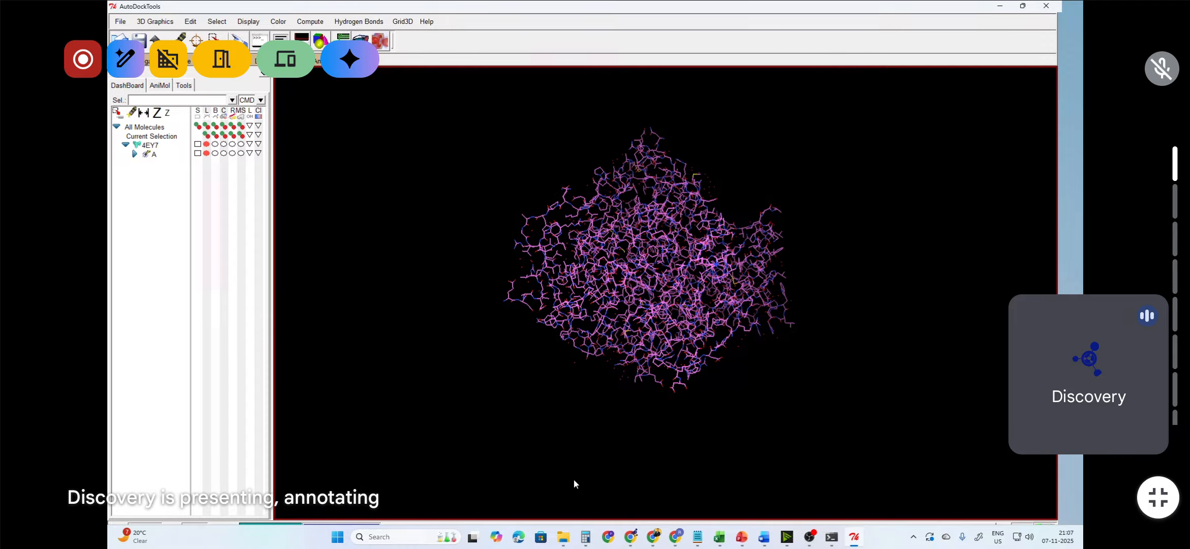
{"action": "mouse_move", "coordinate": [563, 537]}
{"action": "left_click", "coordinate": [519, 490]}
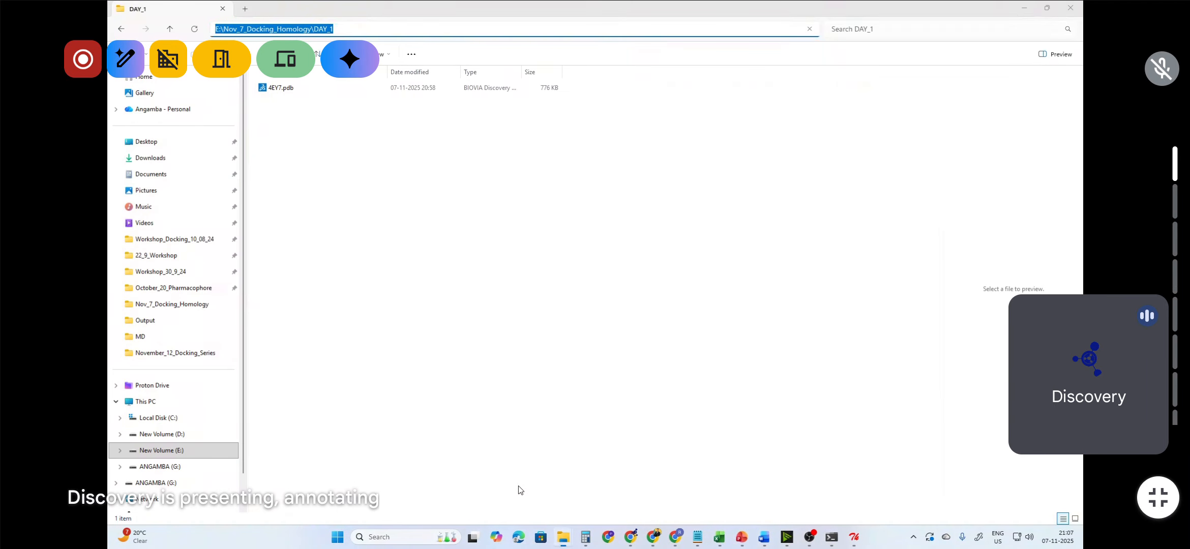
{"action": "left_click", "coordinate": [399, 29]}
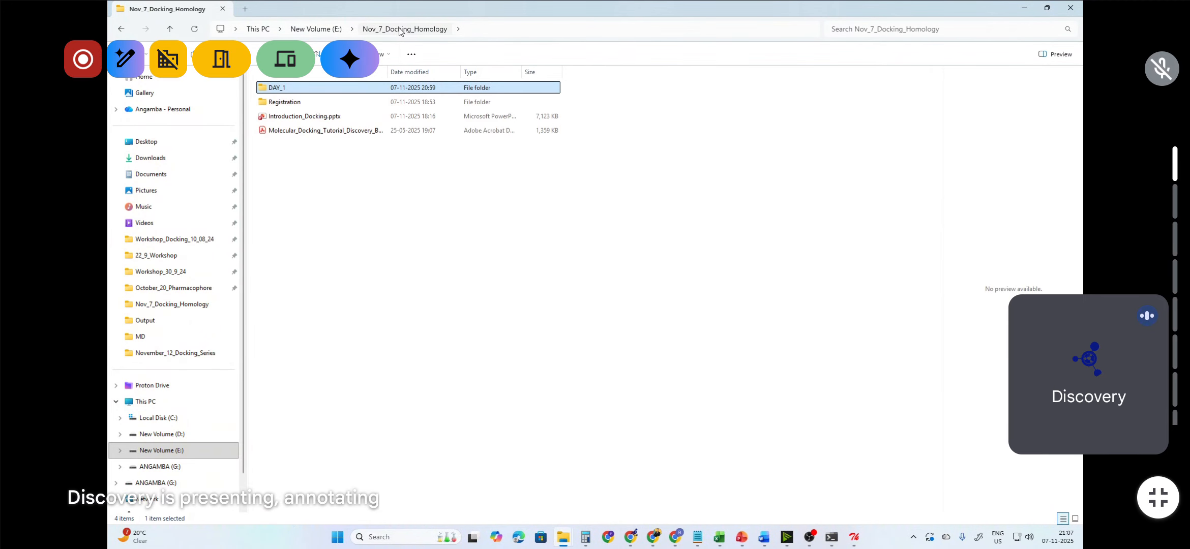
{"action": "left_click", "coordinate": [348, 132]}
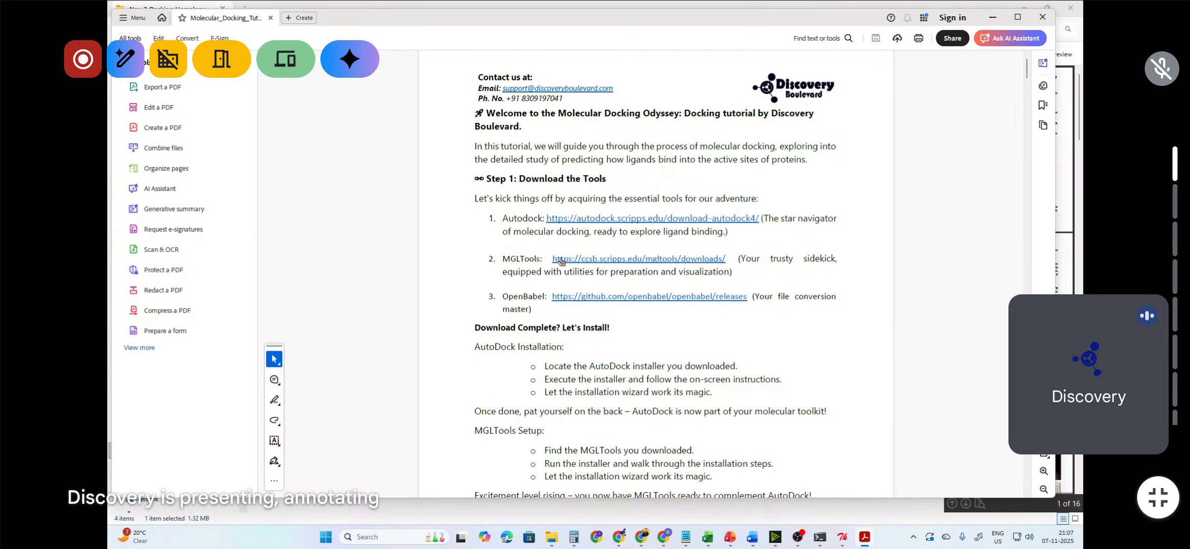
Step: Read through the tutorial's protein preparation instructions on removing chains, water, heteroatoms and adding hydrogens and charges
{"action": "scroll", "coordinate": [565, 259], "scroll_direction": "down", "scroll_amount": 3}
{"action": "scroll", "coordinate": [705, 207], "scroll_direction": "down", "scroll_amount": 10}
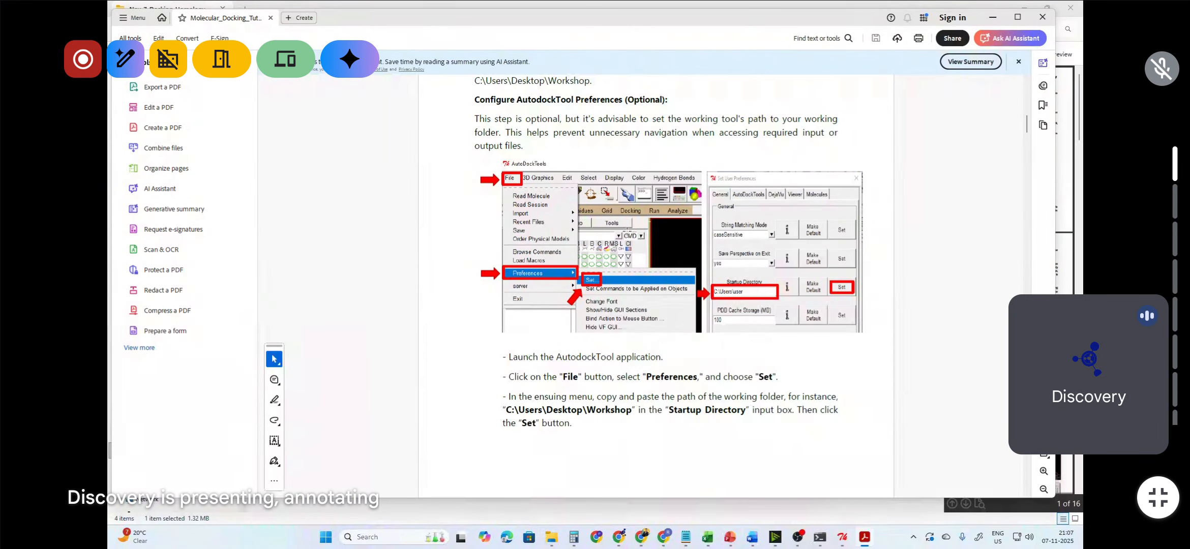
{"action": "scroll", "coordinate": [823, 255], "scroll_direction": "down", "scroll_amount": 5}
{"action": "scroll", "coordinate": [823, 256], "scroll_direction": "down", "scroll_amount": 8}
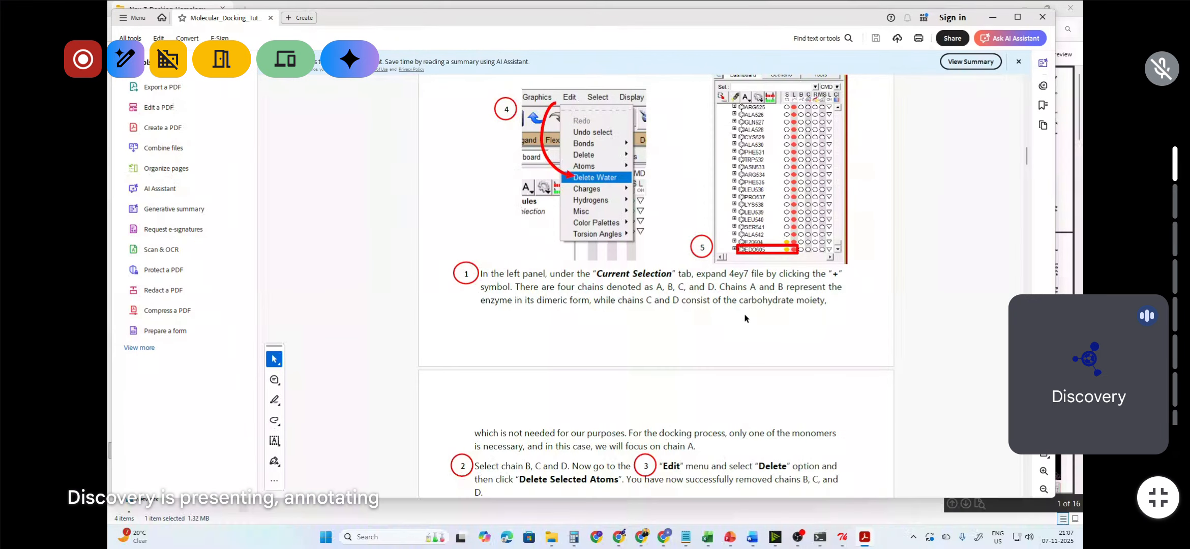
{"action": "scroll", "coordinate": [745, 314], "scroll_direction": "down", "scroll_amount": 4}
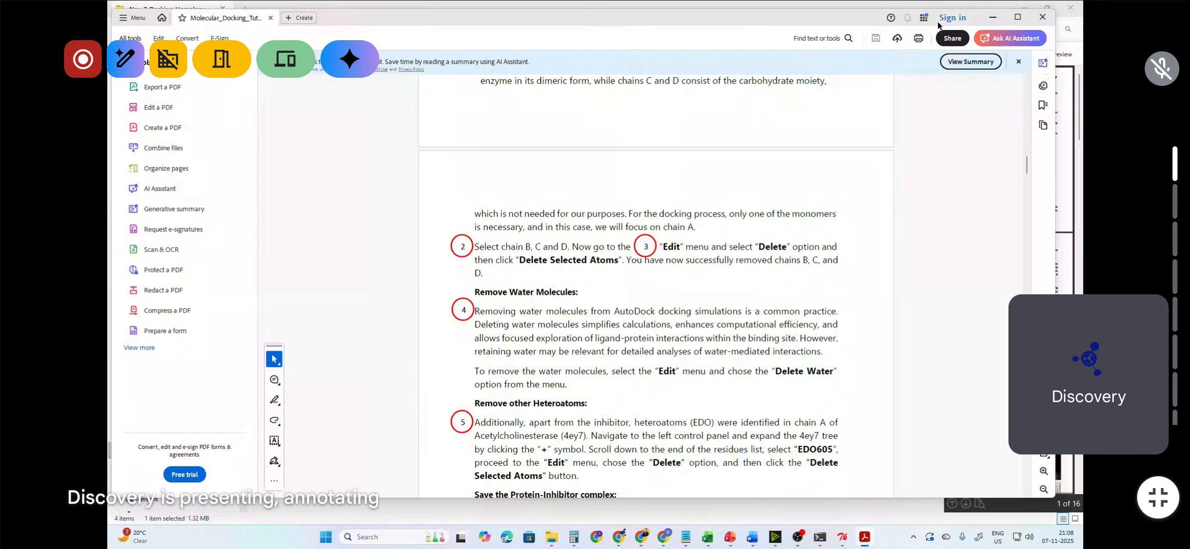
{"action": "left_click", "coordinate": [993, 18]}
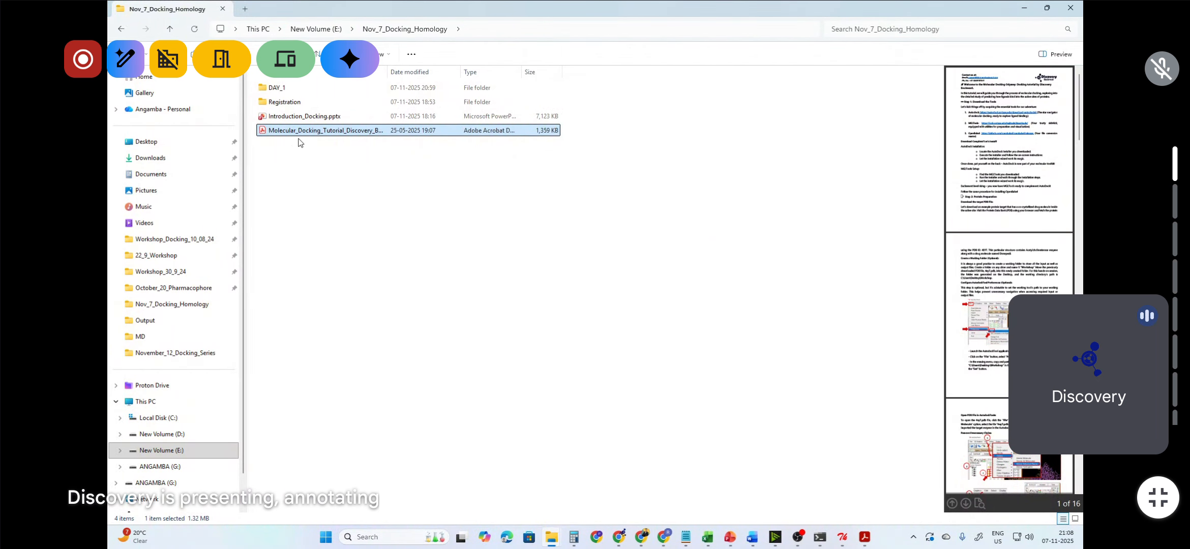
{"action": "double_click", "coordinate": [314, 132]}
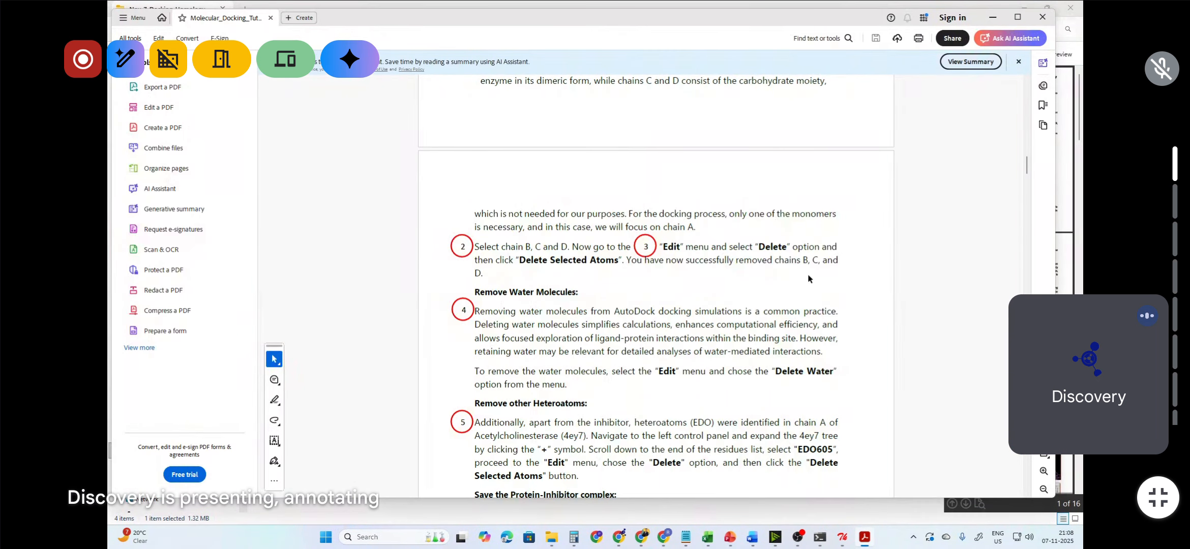
{"action": "scroll", "coordinate": [831, 324], "scroll_direction": "up", "scroll_amount": 3}
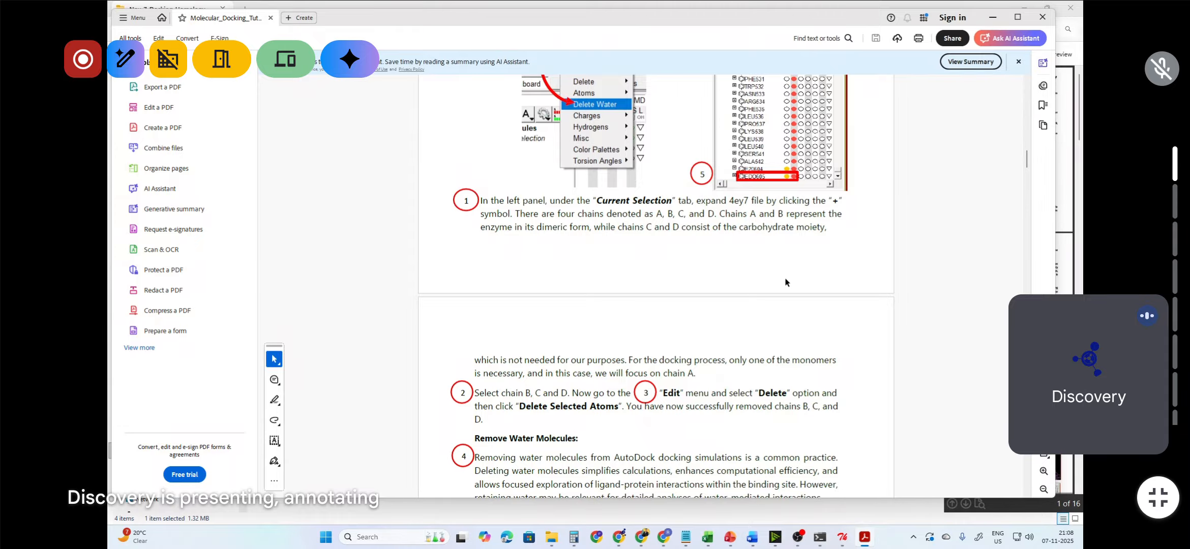
{"action": "scroll", "coordinate": [786, 283], "scroll_direction": "down", "scroll_amount": 5}
{"action": "scroll", "coordinate": [786, 283], "scroll_direction": "down", "scroll_amount": 11}
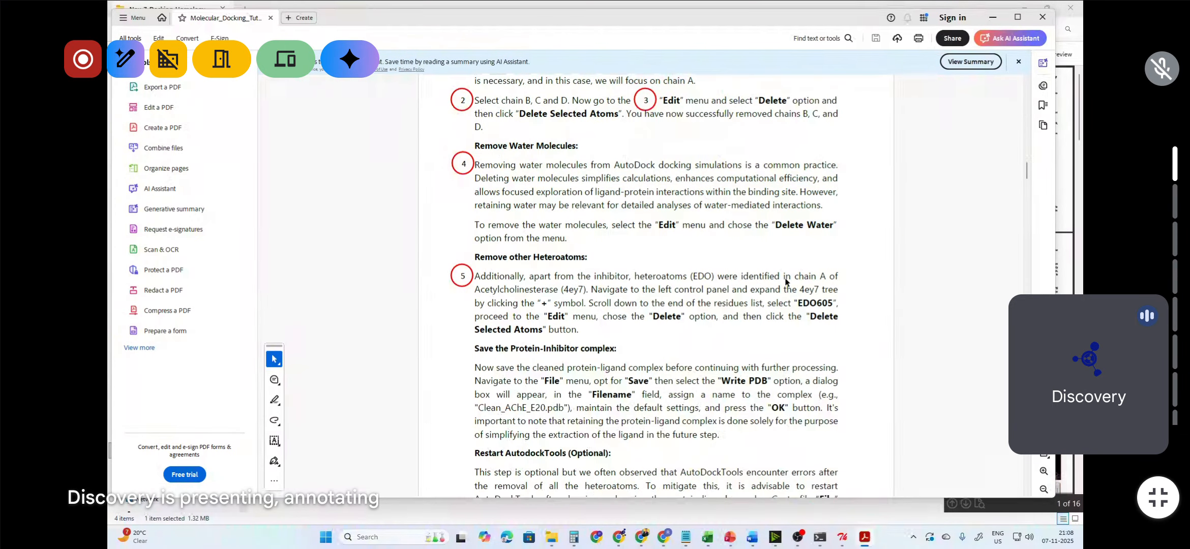
{"action": "scroll", "coordinate": [785, 282], "scroll_direction": "down", "scroll_amount": 15}
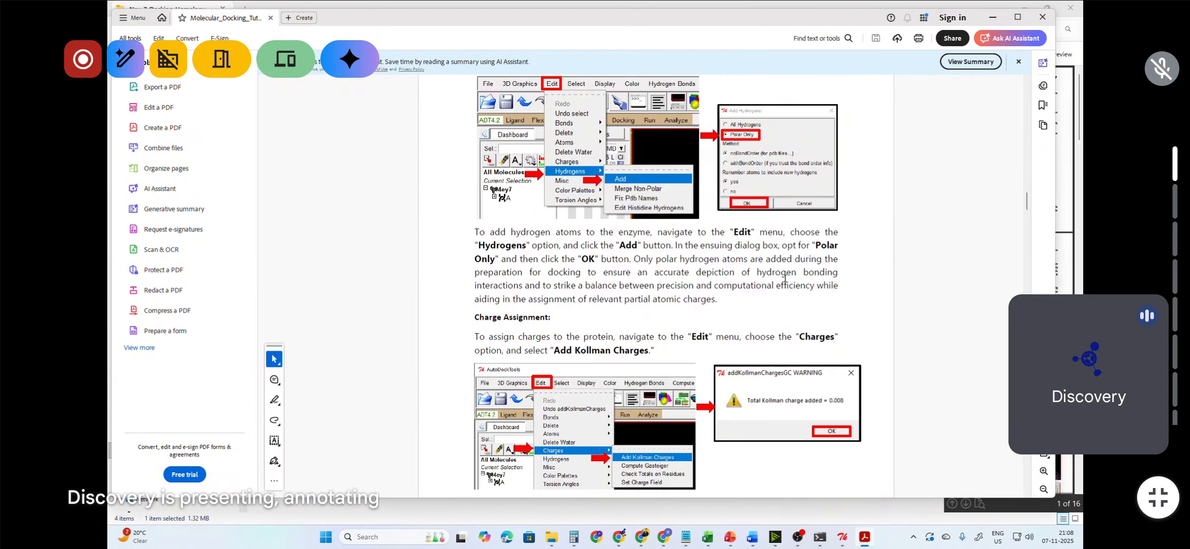
{"action": "scroll", "coordinate": [785, 279], "scroll_direction": "down", "scroll_amount": 10}
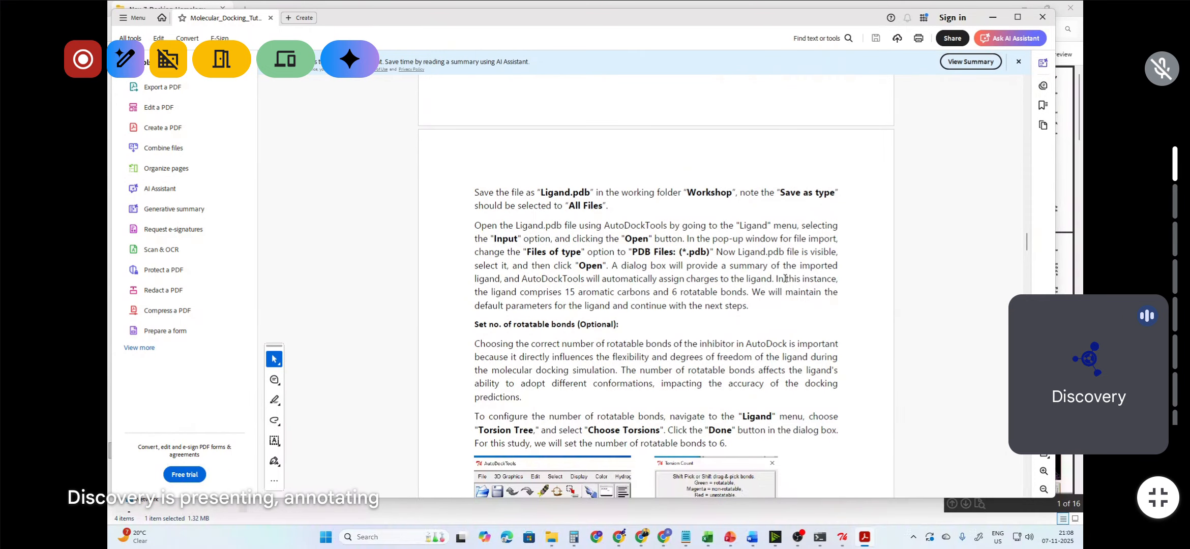
{"action": "scroll", "coordinate": [786, 279], "scroll_direction": "up", "scroll_amount": 10}
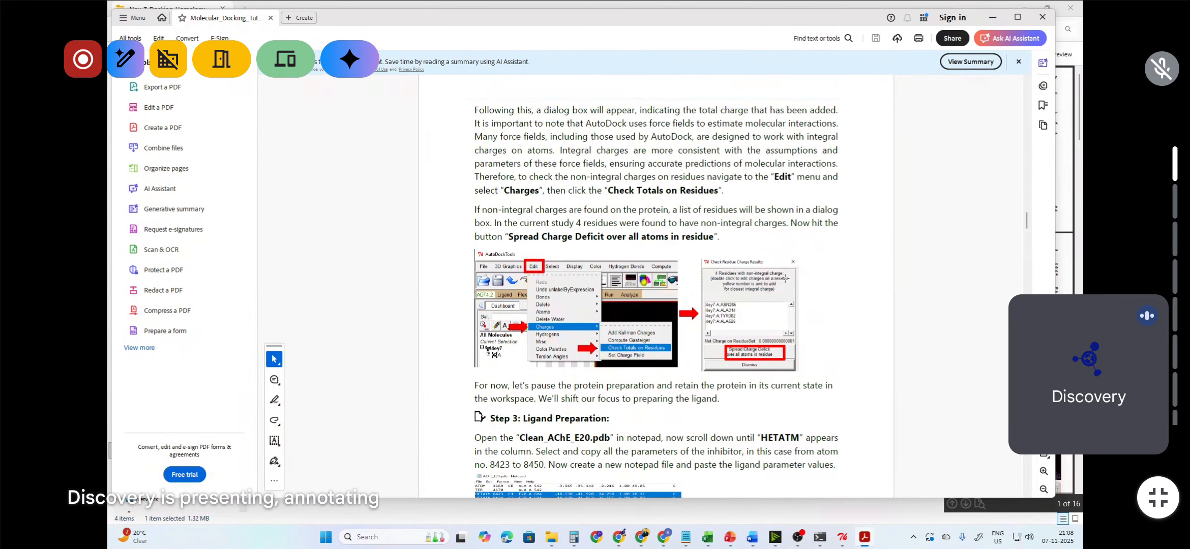
{"action": "scroll", "coordinate": [785, 279], "scroll_direction": "up", "scroll_amount": 7}
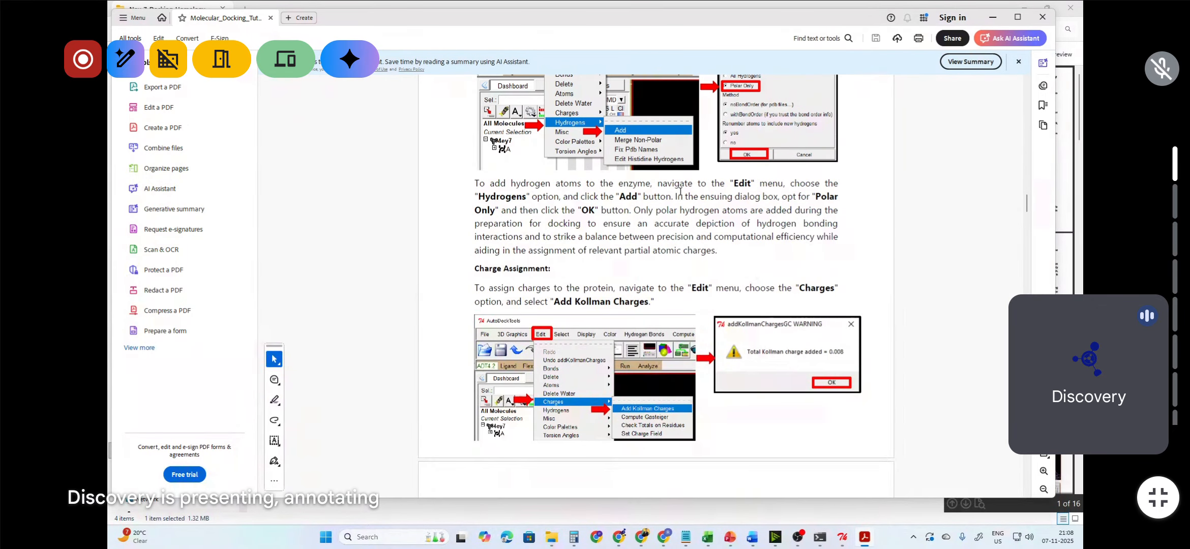
Step: Return to the protein view and zoom in on the remaining chain A
{"action": "left_click", "coordinate": [992, 16]}
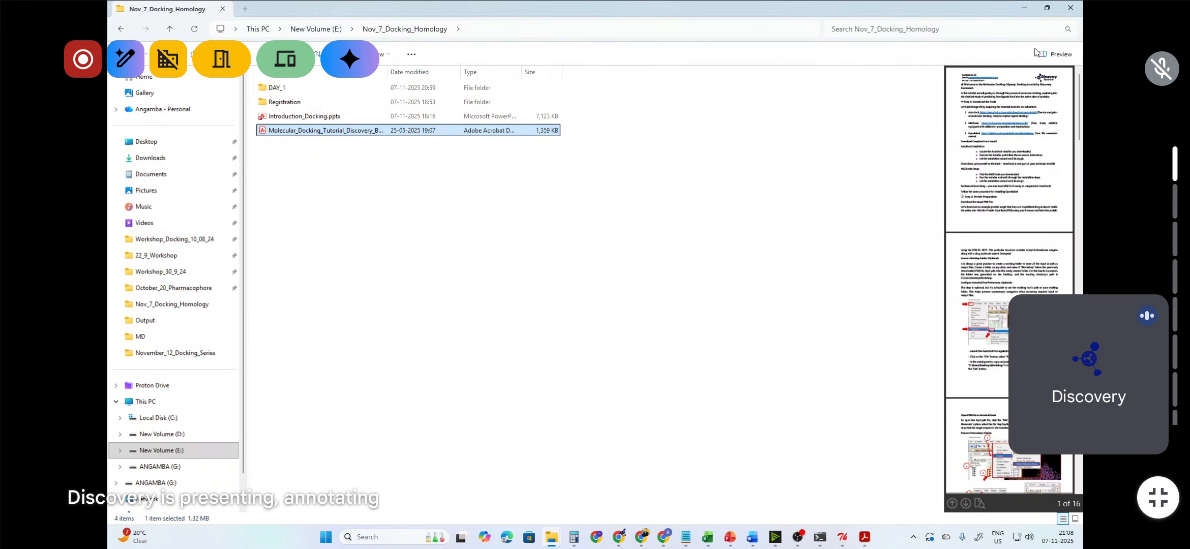
{"action": "left_click", "coordinate": [1024, 8]}
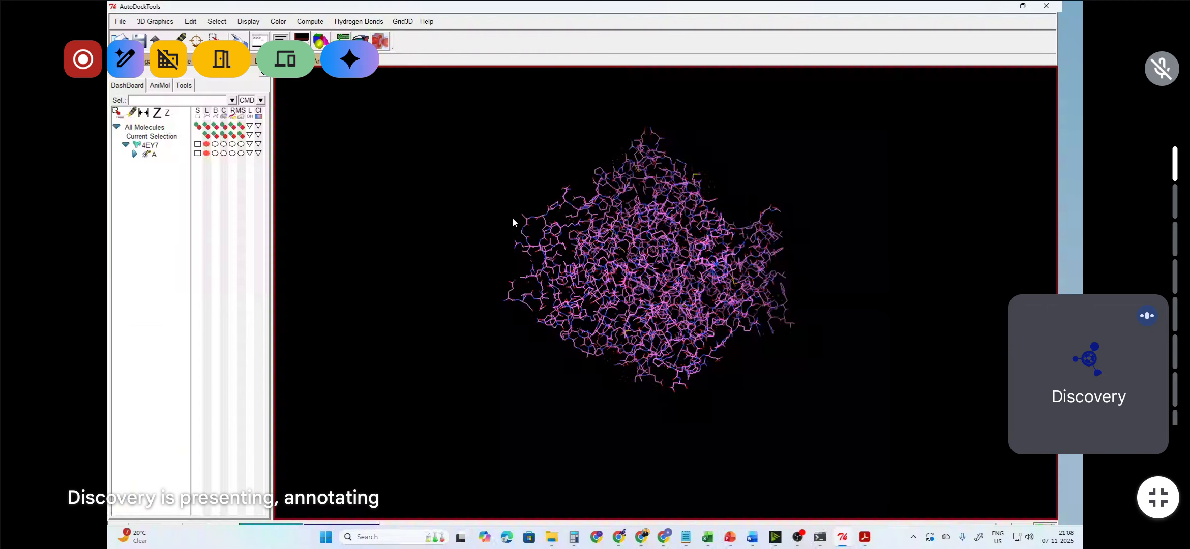
{"action": "right_click_drag", "start_coordinate": [646, 313], "coordinate": [723, 331]}
{"action": "scroll", "coordinate": [634, 314], "scroll_direction": "up", "scroll_amount": 4}
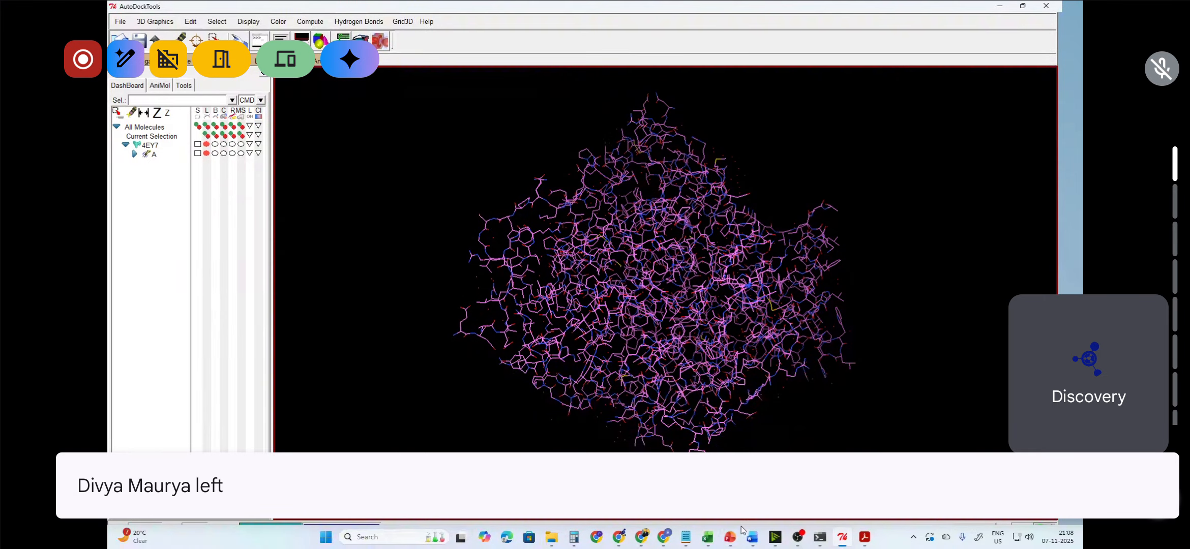
Step: Switch to the PowerPoint workflow slide and select the protein preparation list box
{"action": "mouse_move", "coordinate": [733, 538]}
{"action": "left_click", "coordinate": [666, 484]}
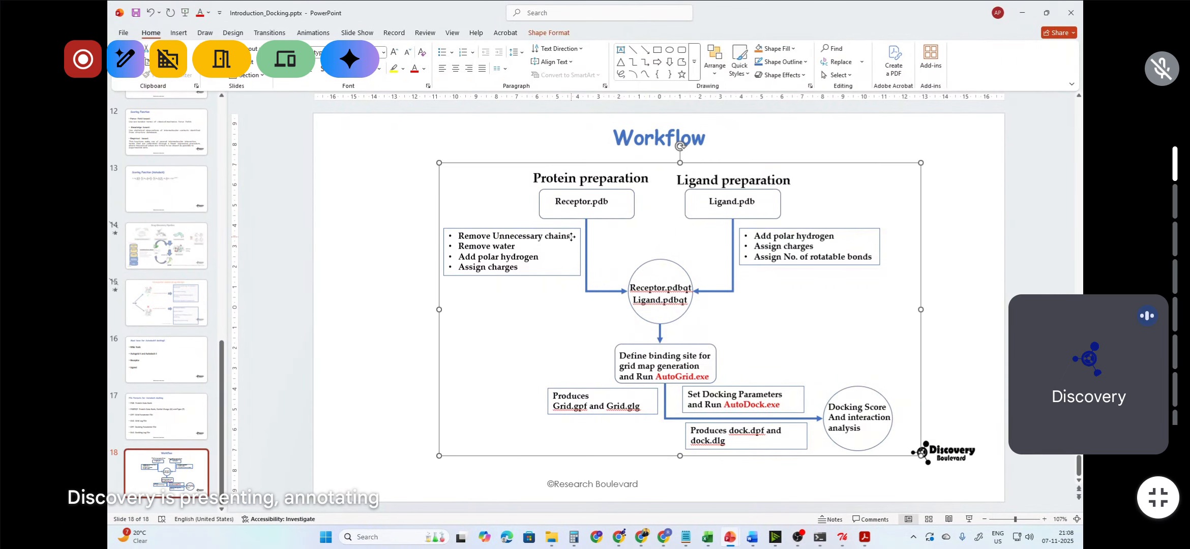
{"action": "left_click", "coordinate": [555, 236]}
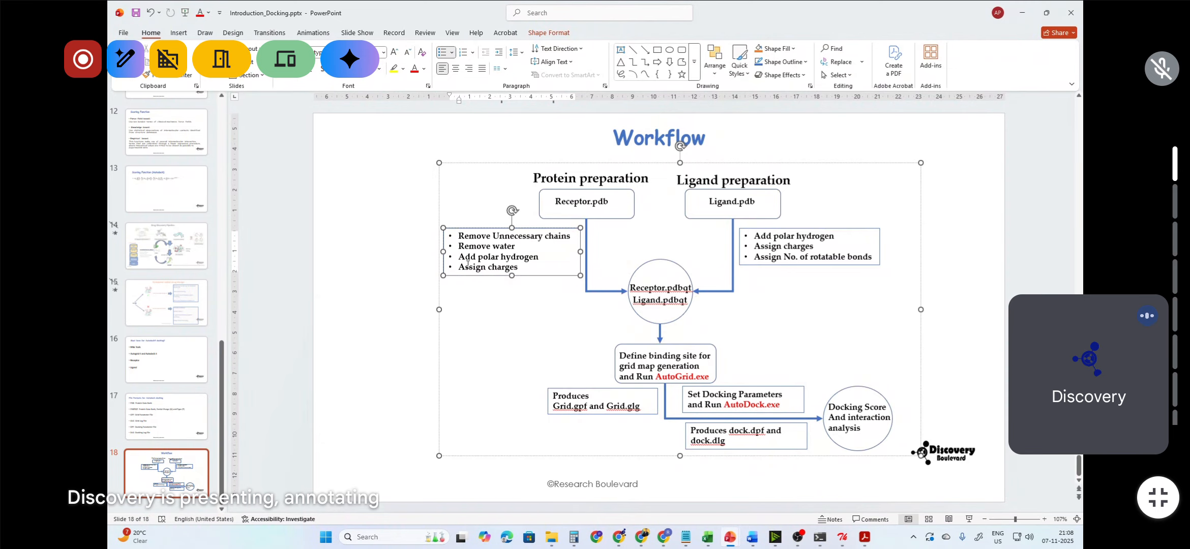
Step: Highlight the Remove water item on the workflow slide and return to AutoDockTools
{"action": "triple_click", "coordinate": [508, 246]}
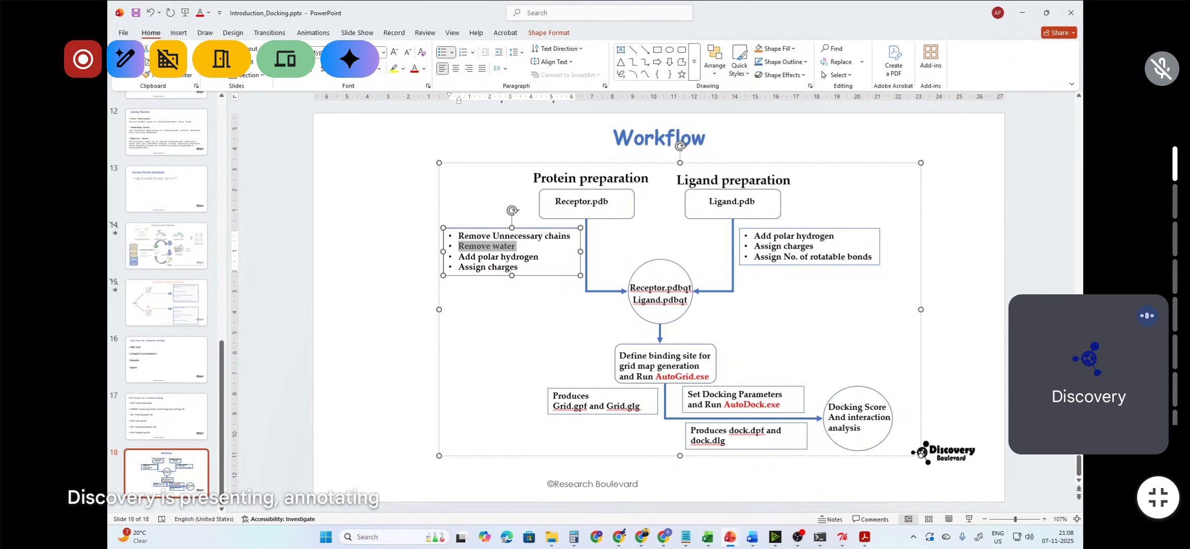
{"action": "left_click", "coordinate": [1032, 15]}
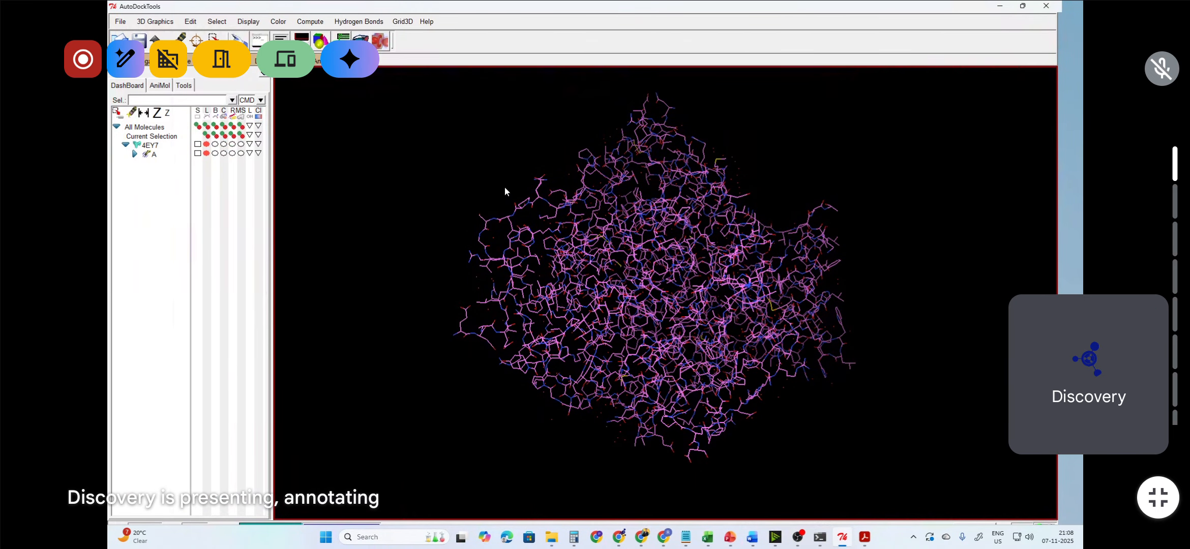
Step: Delete the water molecules from the 4EY7 protein
{"action": "scroll", "coordinate": [504, 255], "scroll_direction": "up", "scroll_amount": 10}
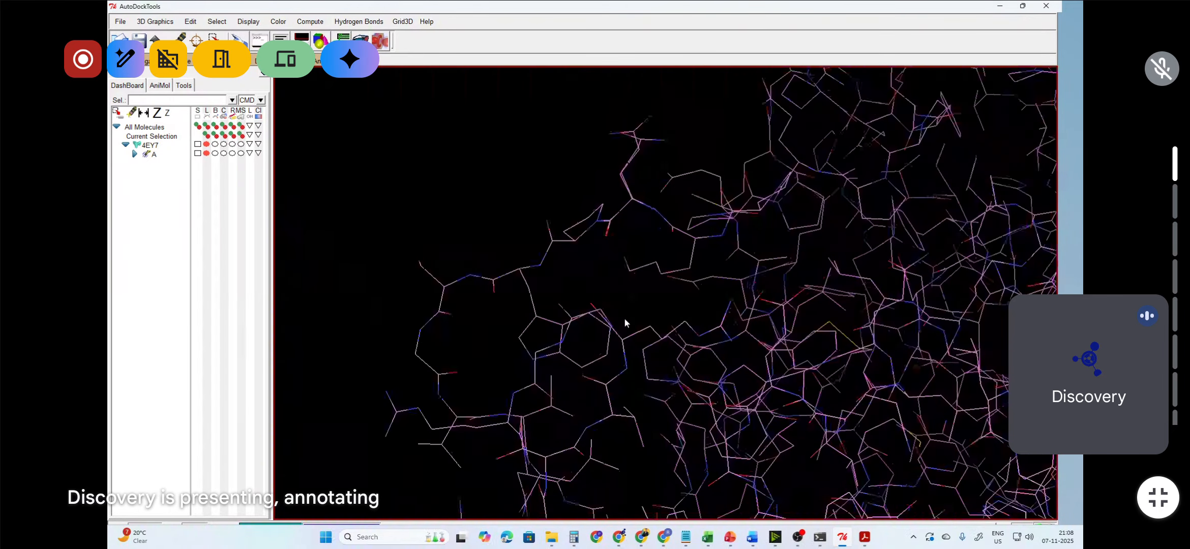
{"action": "scroll", "coordinate": [616, 316], "scroll_direction": "up", "scroll_amount": 8}
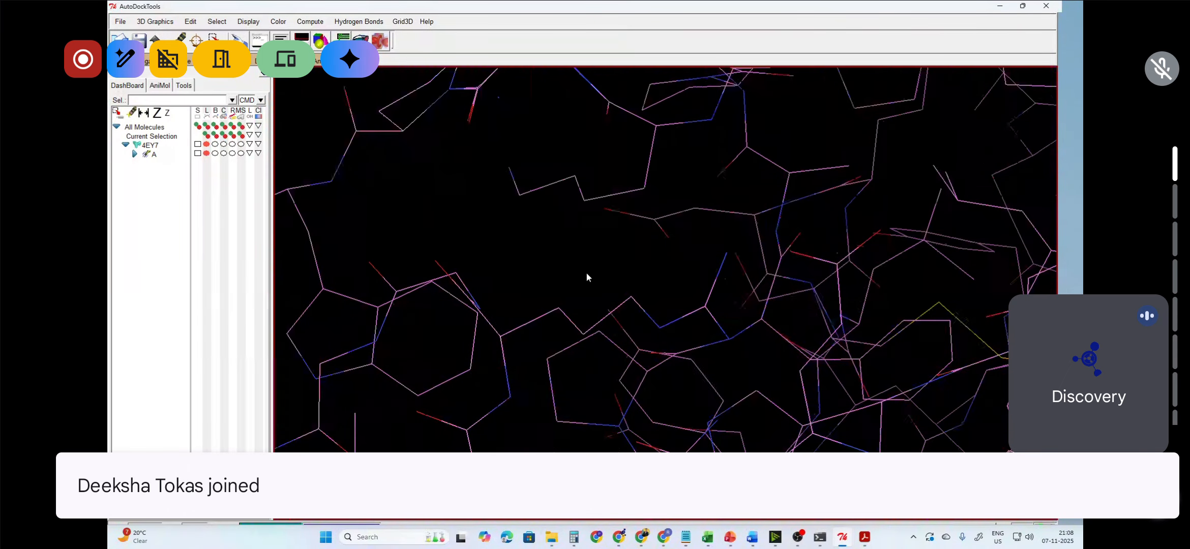
{"action": "scroll", "coordinate": [586, 272], "scroll_direction": "up", "scroll_amount": 3}
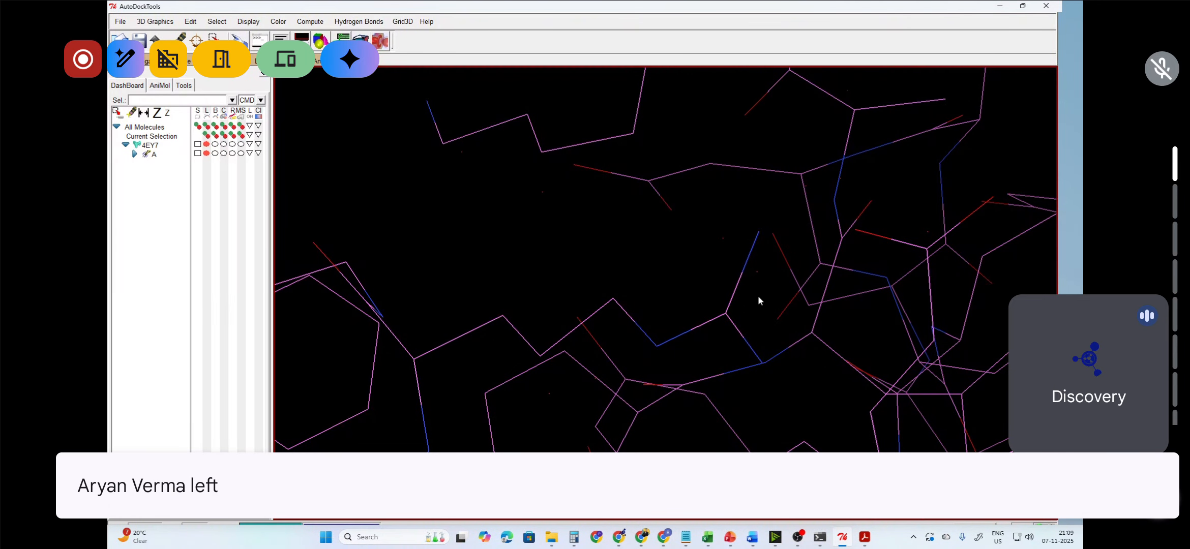
{"action": "scroll", "coordinate": [604, 273], "scroll_direction": "down", "scroll_amount": 10}
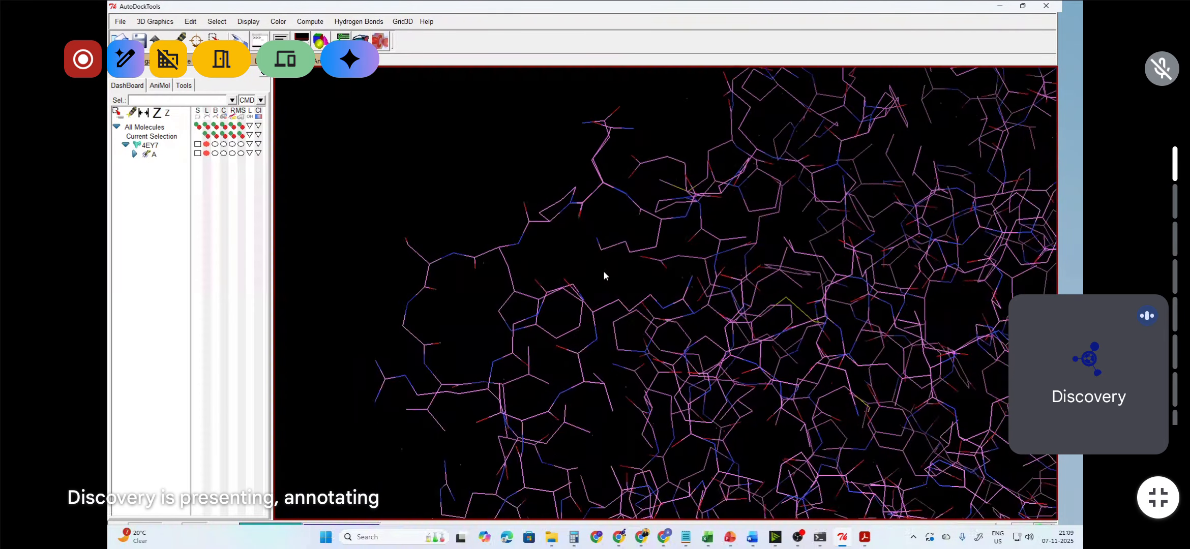
{"action": "scroll", "coordinate": [596, 317], "scroll_direction": "down", "scroll_amount": 10}
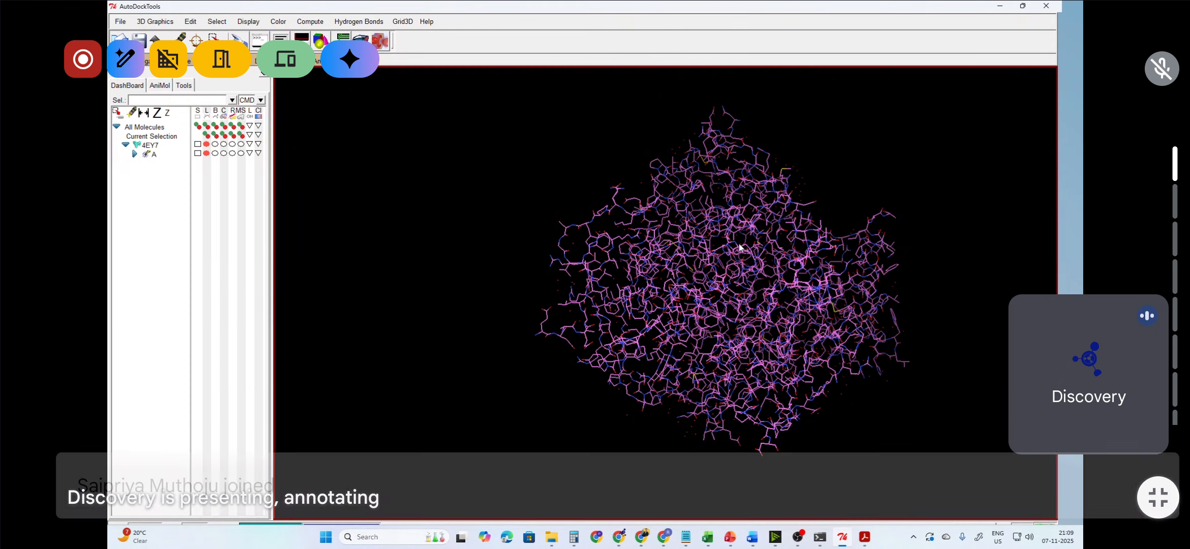
{"action": "left_click", "coordinate": [195, 25]}
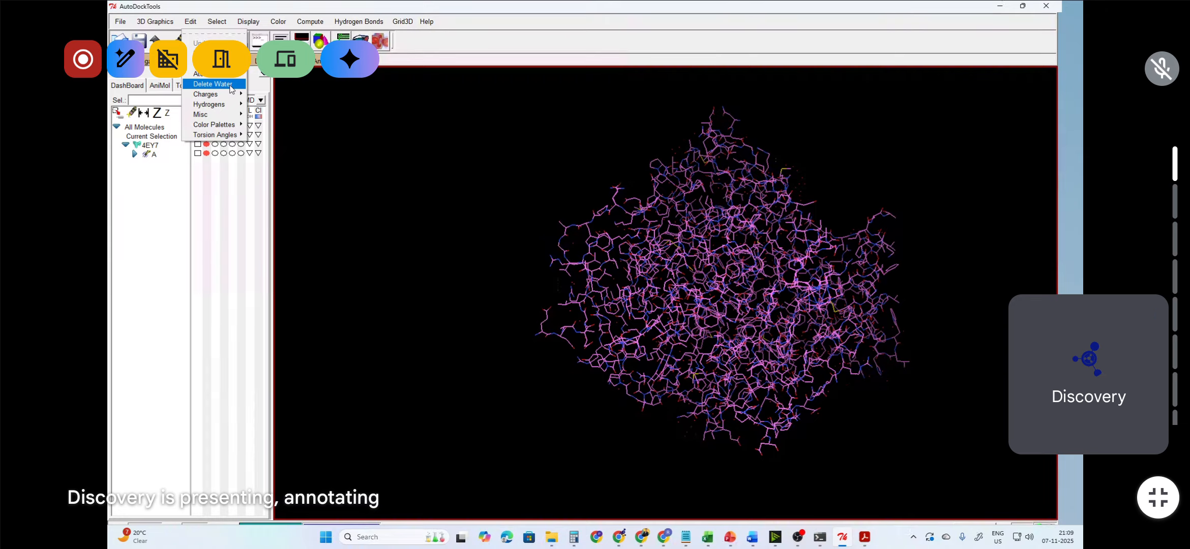
{"action": "left_click", "coordinate": [484, 238]}
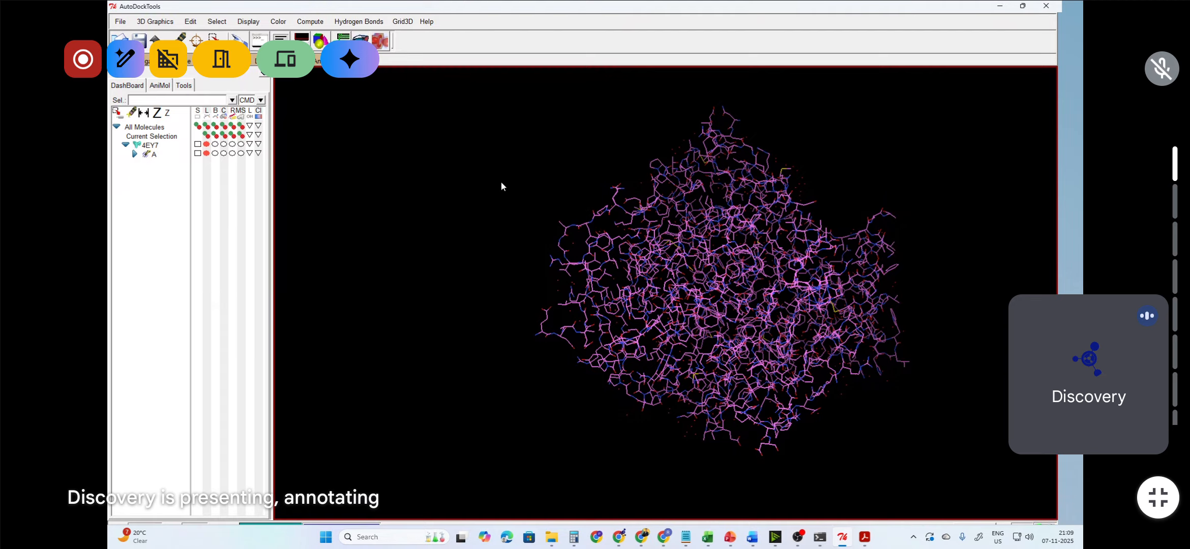
{"action": "left_click", "coordinate": [191, 22]}
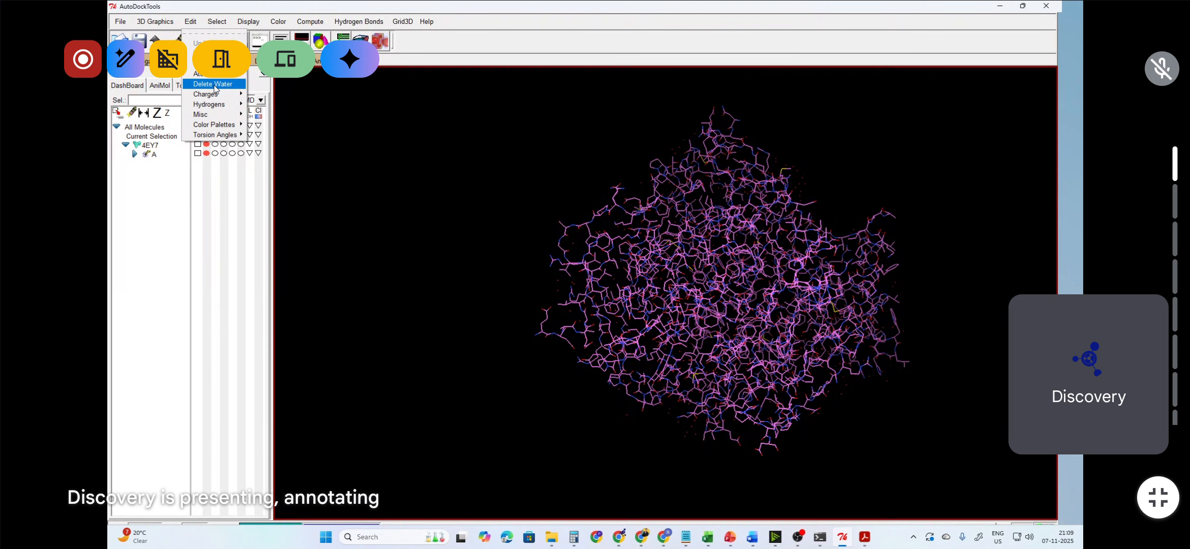
{"action": "left_click", "coordinate": [213, 84]}
Step: Zoom in and pan around the protein to inspect it for remaining water
{"action": "scroll", "coordinate": [723, 270], "scroll_direction": "up", "scroll_amount": 2}
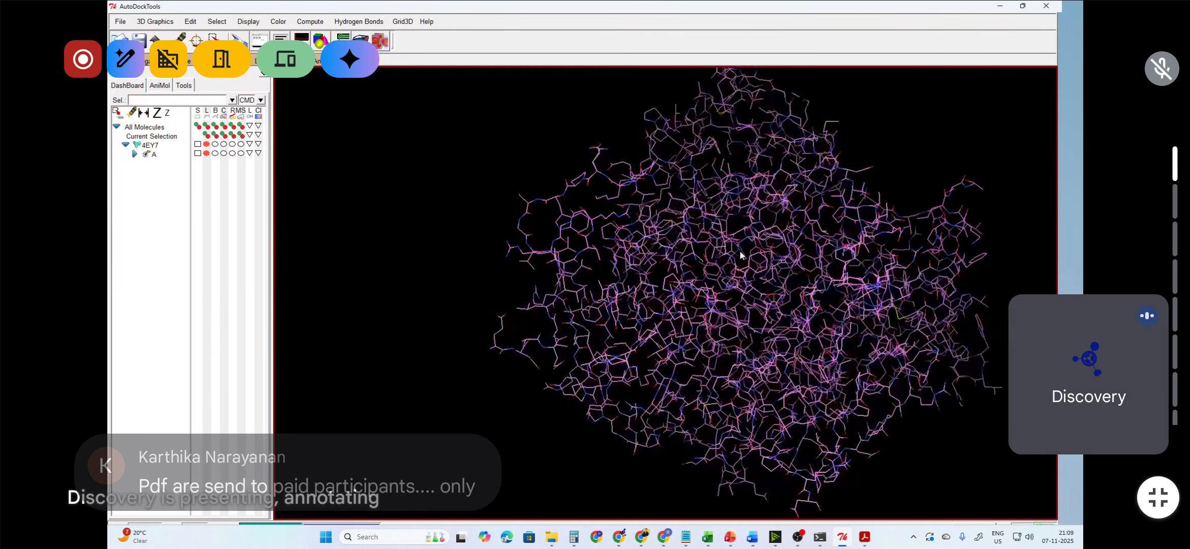
{"action": "scroll", "coordinate": [741, 254], "scroll_direction": "up", "scroll_amount": 3}
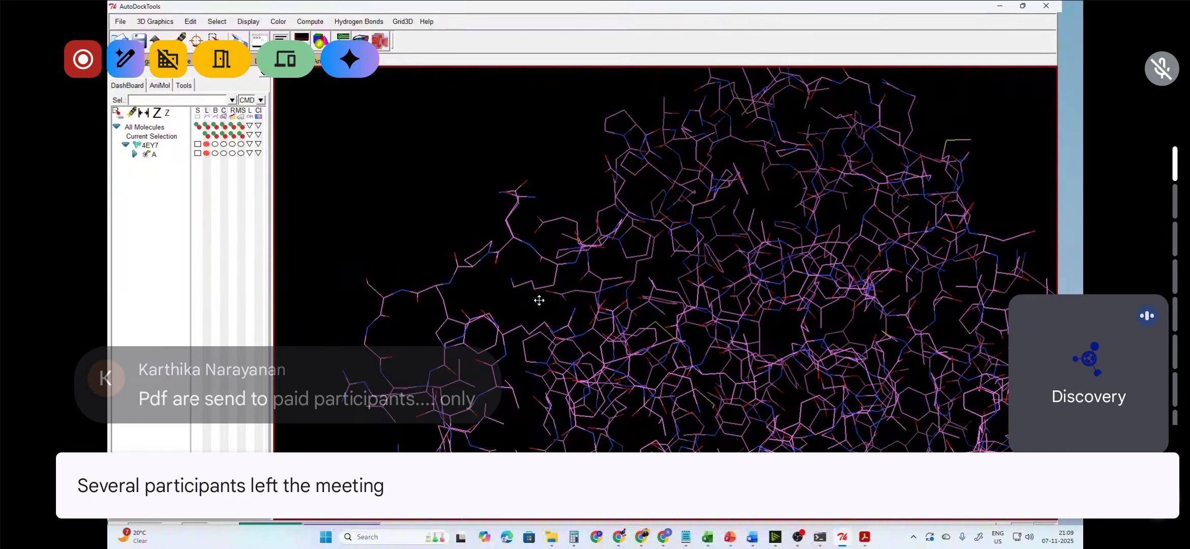
{"action": "right_click_drag", "start_coordinate": [539, 301], "coordinate": [530, 190]}
{"action": "scroll", "coordinate": [542, 263], "scroll_direction": "down", "scroll_amount": 5}
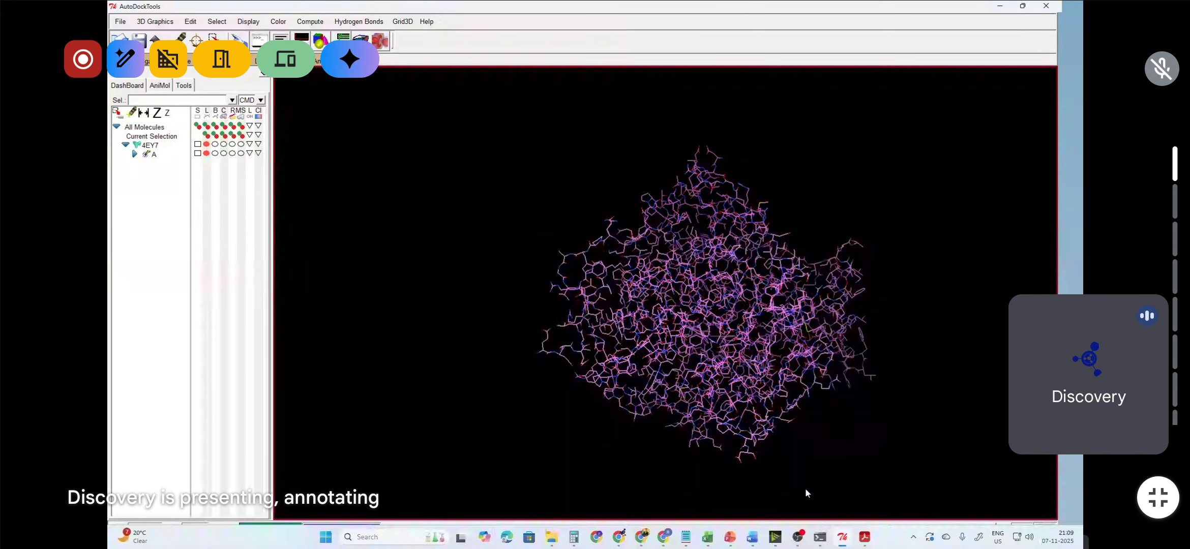
Step: Highlight the polar hydrogen and charge items on the workflow slide and return to AutoDockTools
{"action": "mouse_move", "coordinate": [731, 538]}
{"action": "left_click", "coordinate": [666, 449]}
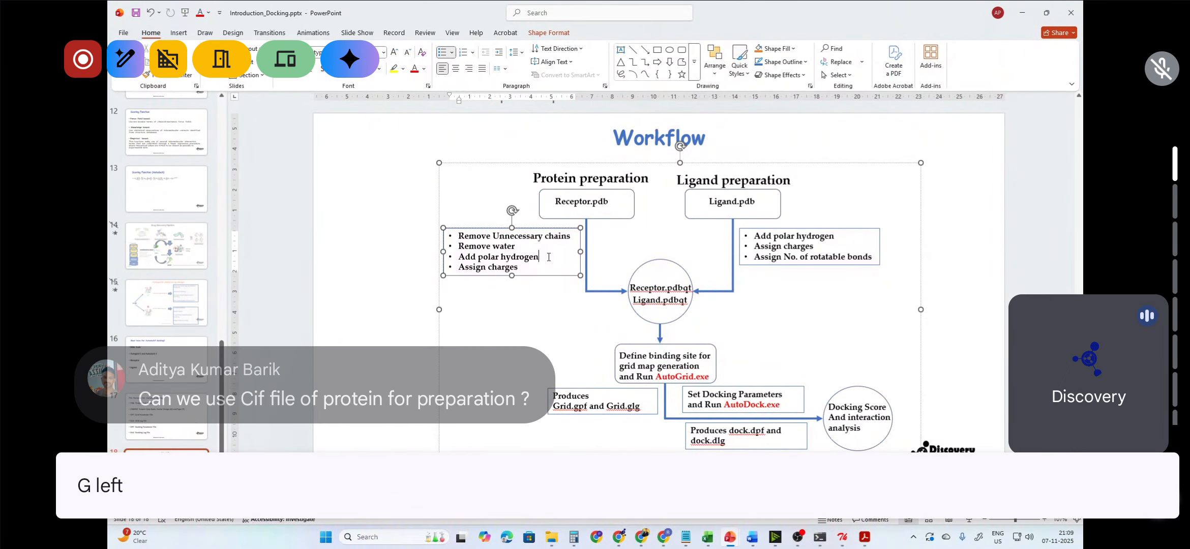
{"action": "left_click_drag", "start_coordinate": [540, 257], "coordinate": [459, 268]}
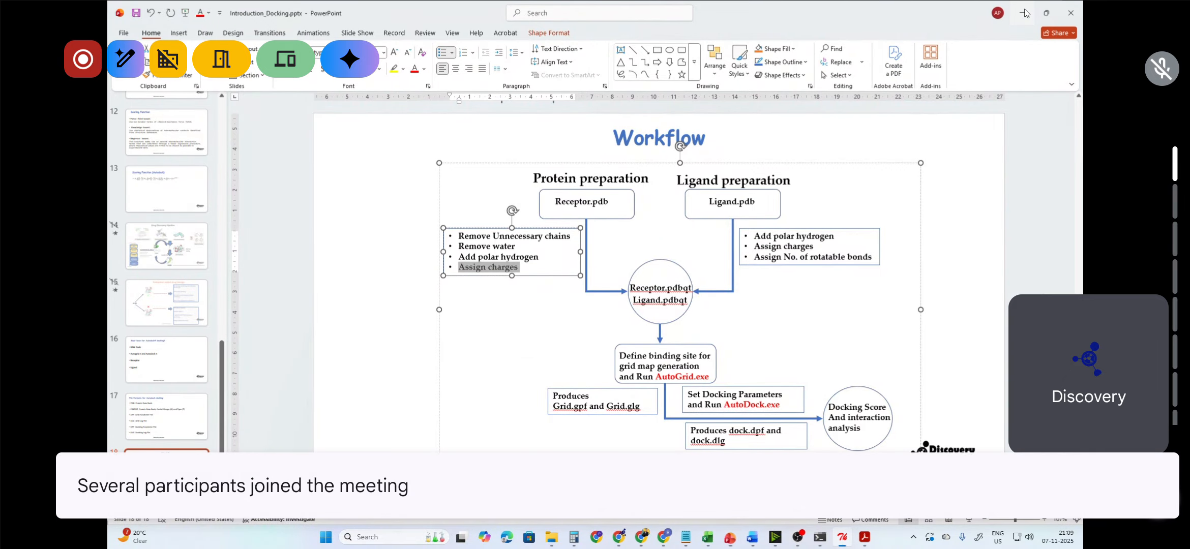
{"action": "left_click", "coordinate": [1022, 12]}
Step: Rotate the protein and expand chain A in the dashboard to list its residues
{"action": "right_click_drag", "start_coordinate": [712, 280], "coordinate": [720, 249]}
{"action": "left_click_drag", "start_coordinate": [720, 249], "coordinate": [690, 271]}
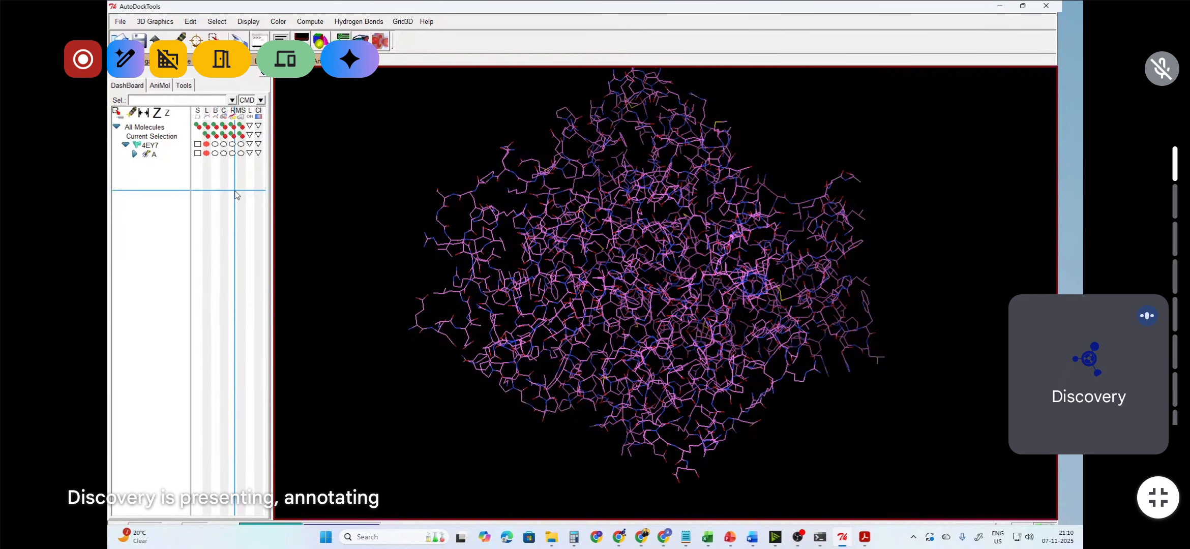
{"action": "right_click_drag", "start_coordinate": [726, 248], "coordinate": [713, 244]}
{"action": "scroll", "coordinate": [713, 244], "scroll_direction": "down", "scroll_amount": 2}
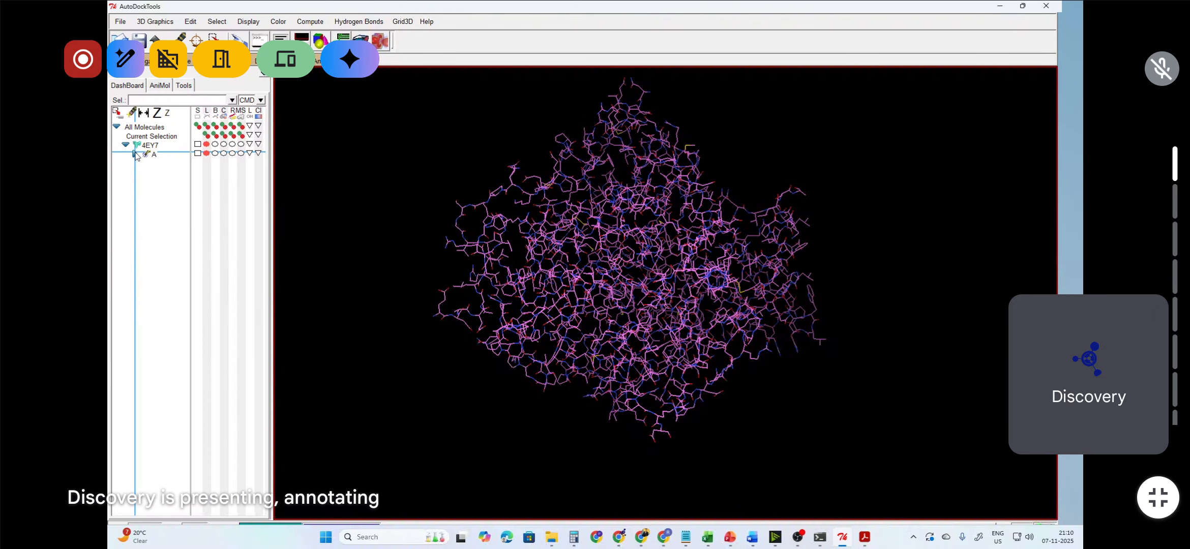
{"action": "left_click", "coordinate": [135, 154]}
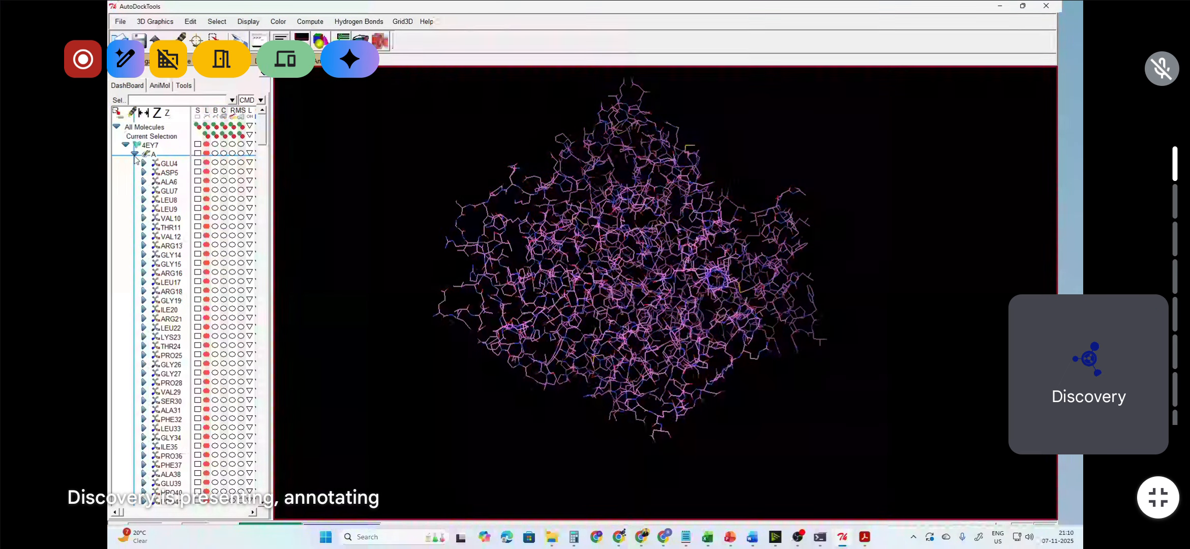
{"action": "left_click", "coordinate": [134, 154]}
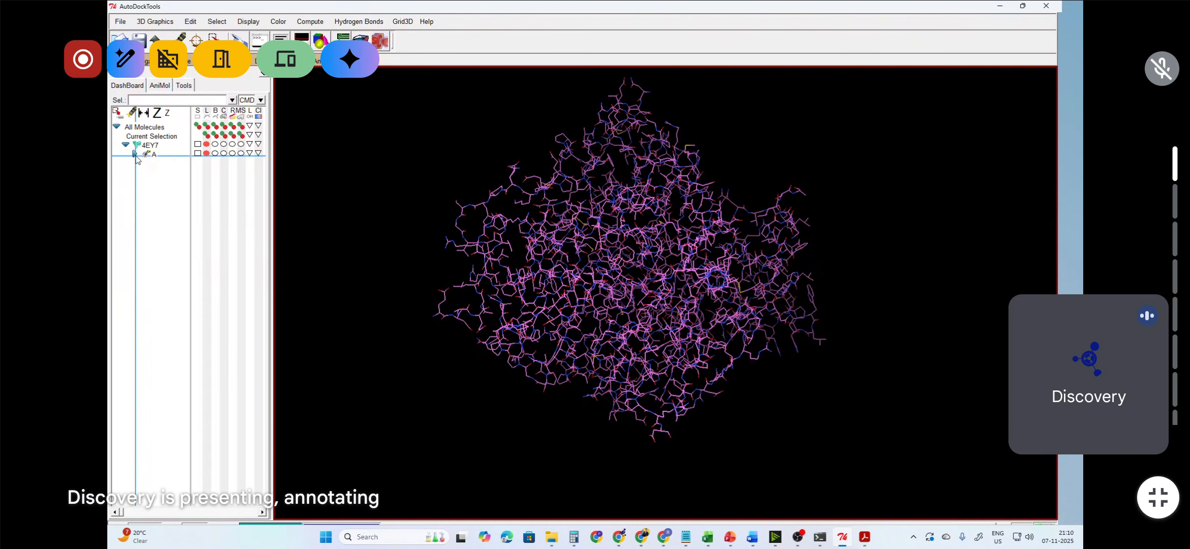
{"action": "left_click", "coordinate": [135, 154]}
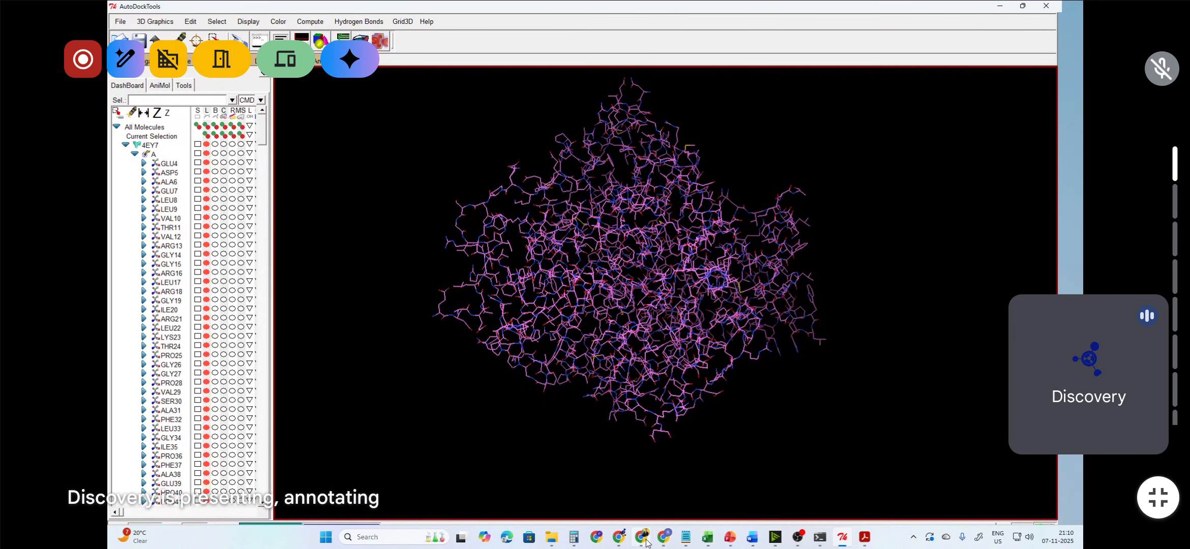
Step: Review the ligands listed in the Small Molecules section of the 4EY7 RCSB page
{"action": "left_click", "coordinate": [626, 543]}
{"action": "left_click", "coordinate": [727, 483]}
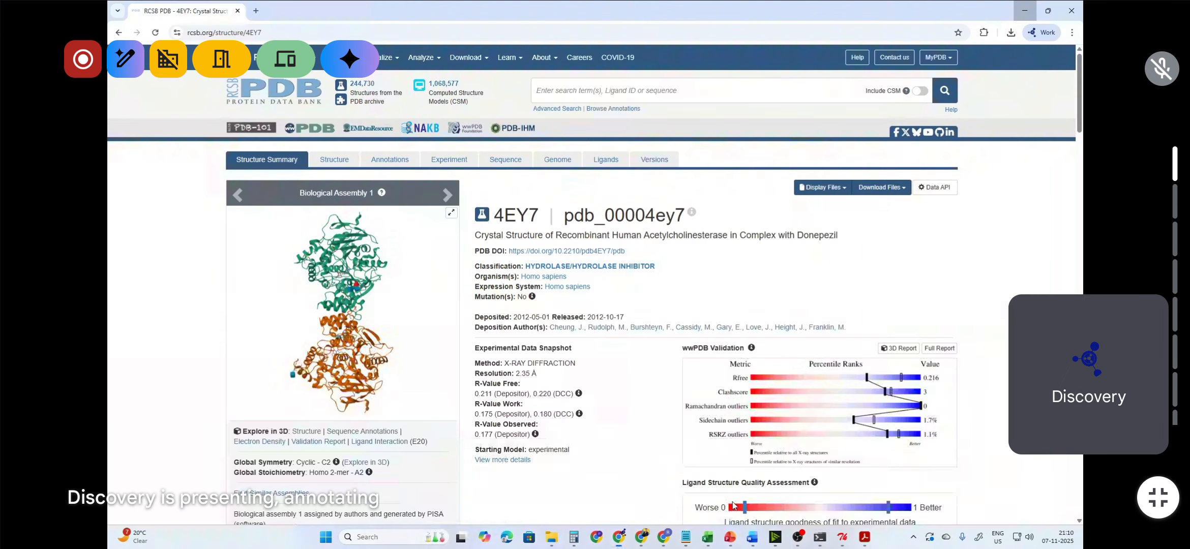
{"action": "scroll", "coordinate": [787, 333], "scroll_direction": "down", "scroll_amount": 13}
{"action": "scroll", "coordinate": [787, 334], "scroll_direction": "down", "scroll_amount": 15}
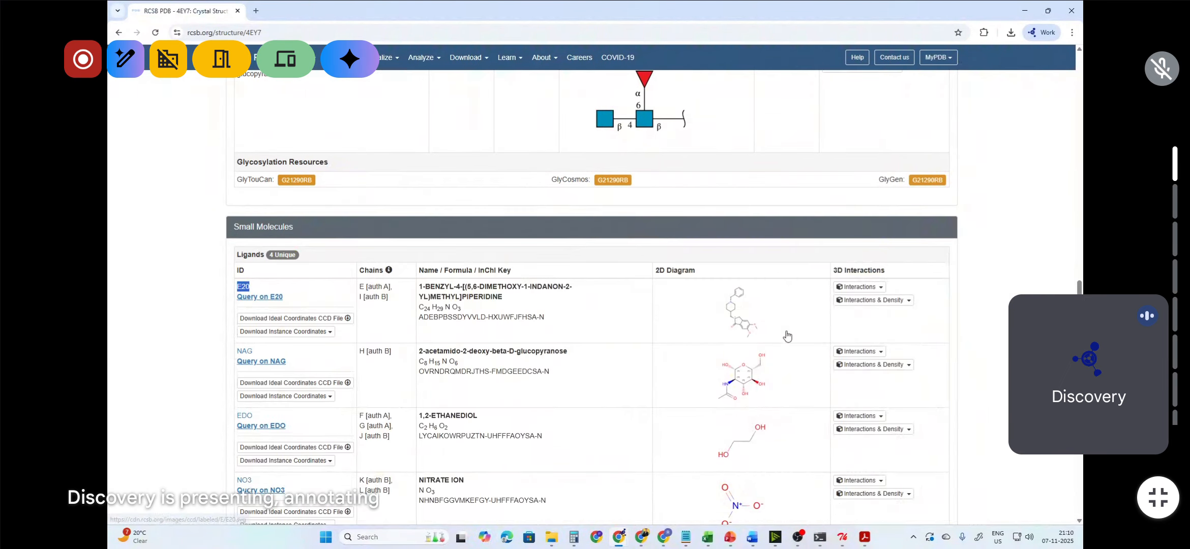
{"action": "scroll", "coordinate": [570, 255], "scroll_direction": "up", "scroll_amount": 1}
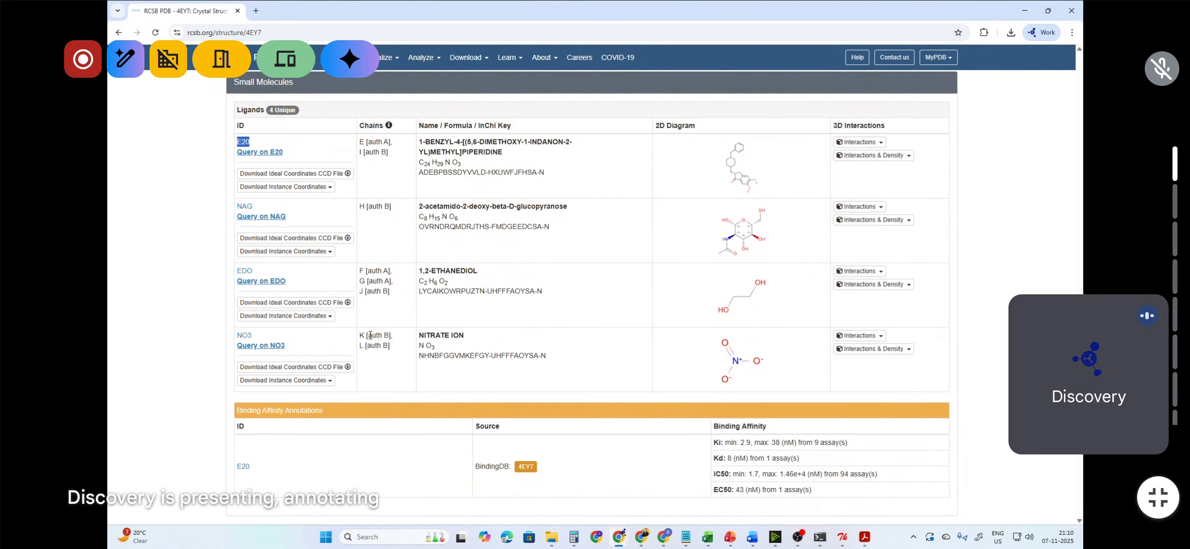
{"action": "scroll", "coordinate": [363, 351], "scroll_direction": "up", "scroll_amount": 1}
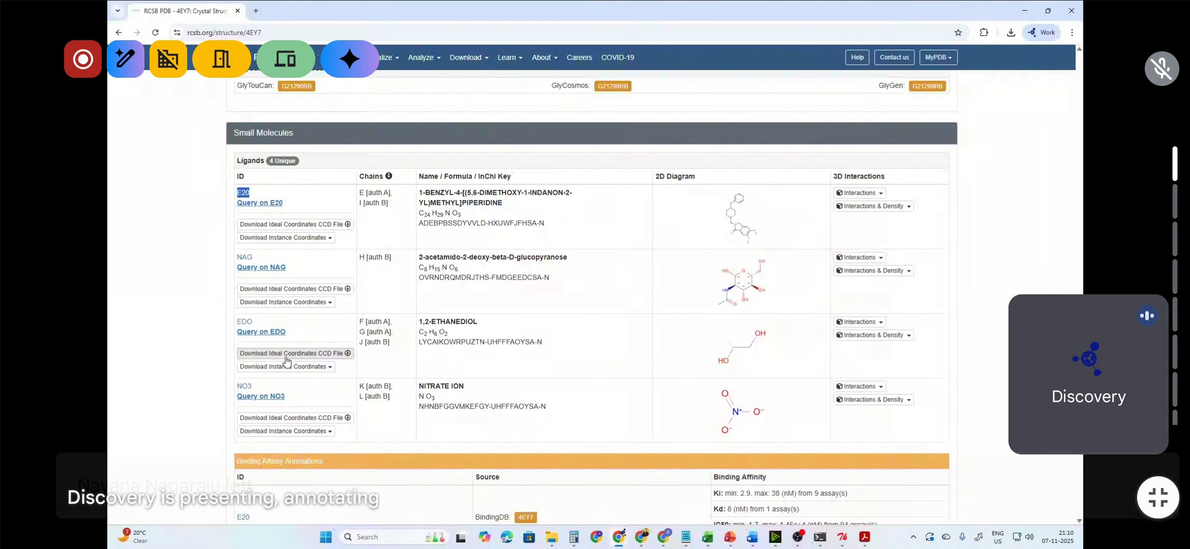
{"action": "left_click_drag", "start_coordinate": [286, 332], "coordinate": [230, 324]}
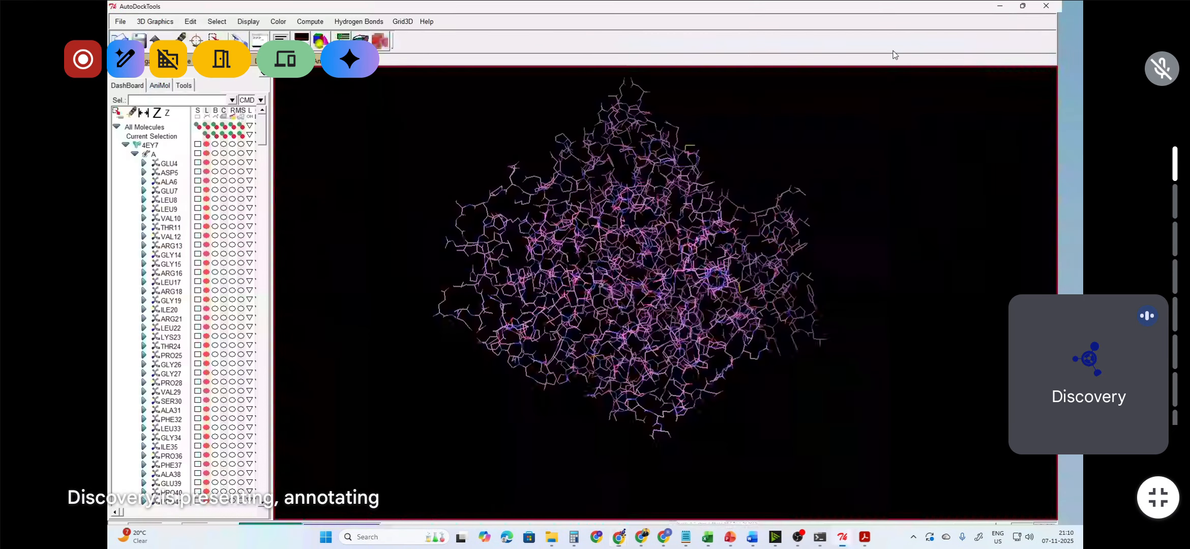
Step: Scroll through chain A's residue list to the end to locate the heteroatom entries
{"action": "left_click", "coordinate": [1025, 10]}
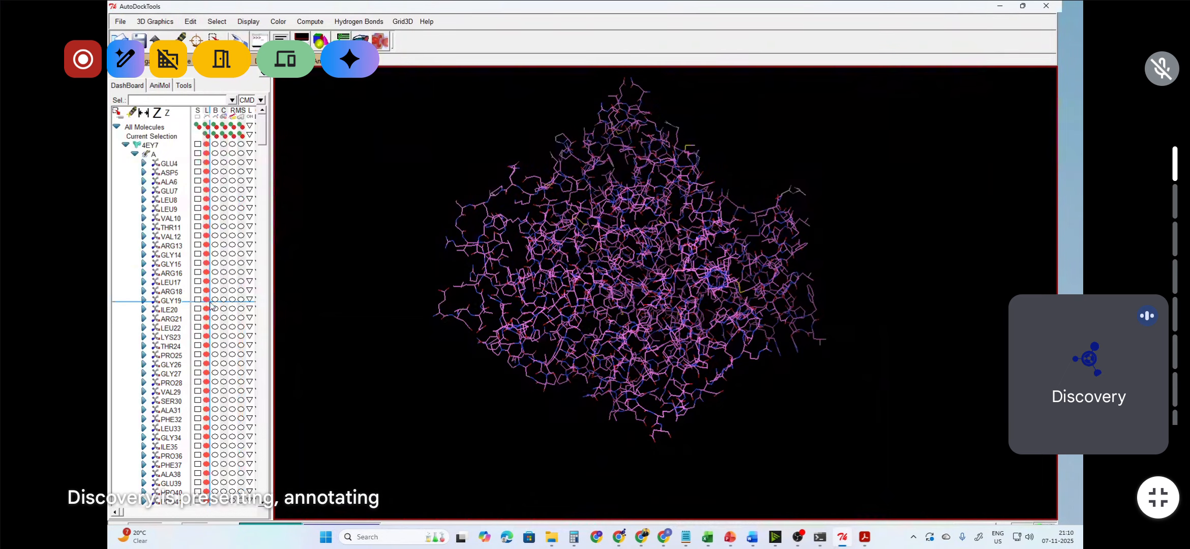
{"action": "left_click", "coordinate": [135, 154]}
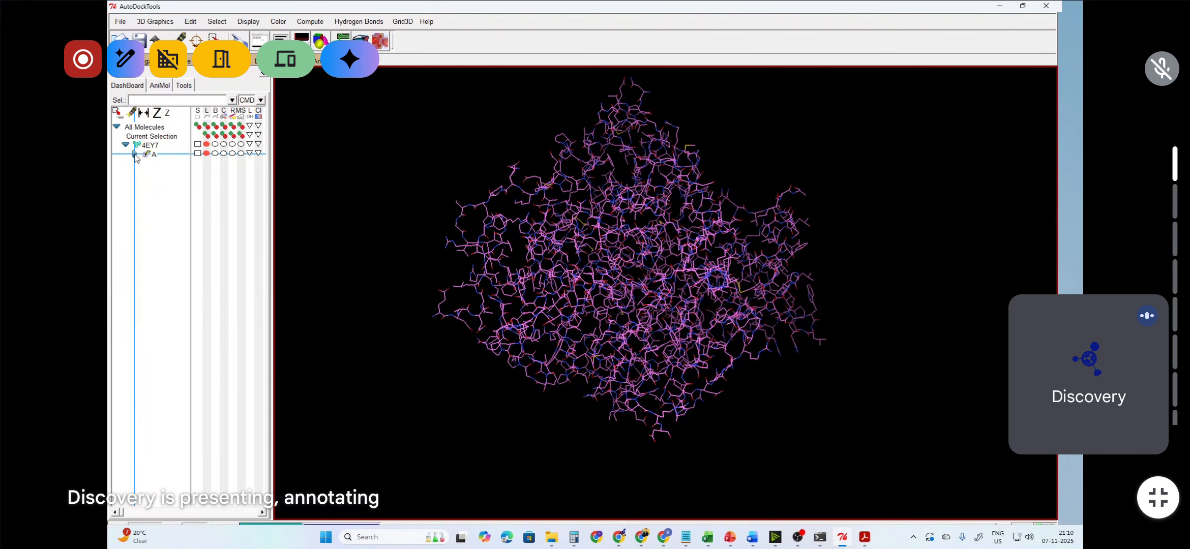
{"action": "left_click", "coordinate": [134, 153]}
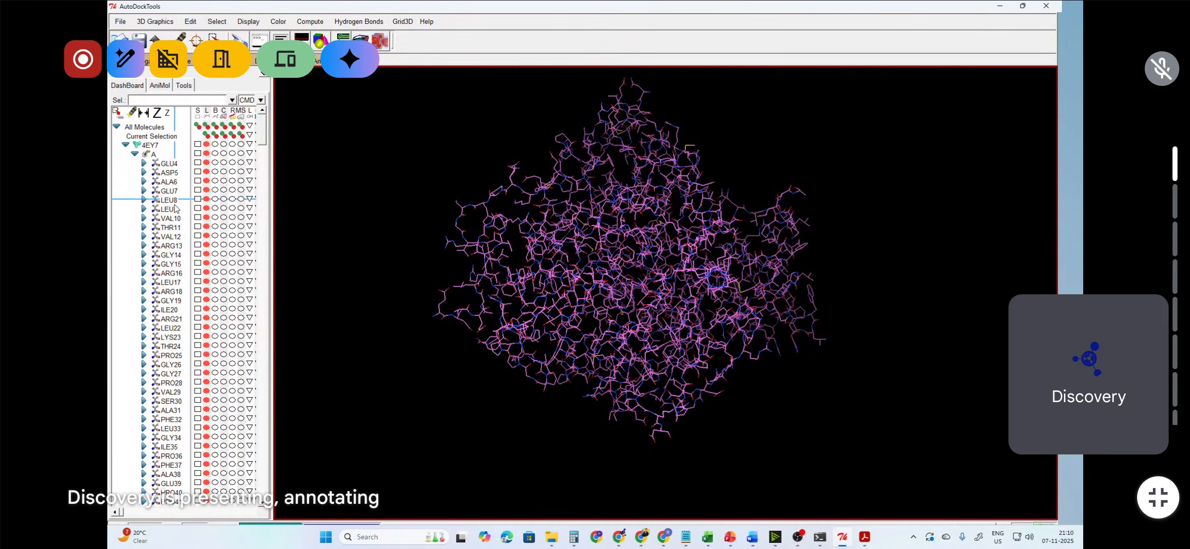
{"action": "scroll", "coordinate": [179, 239], "scroll_direction": "down", "scroll_amount": 8}
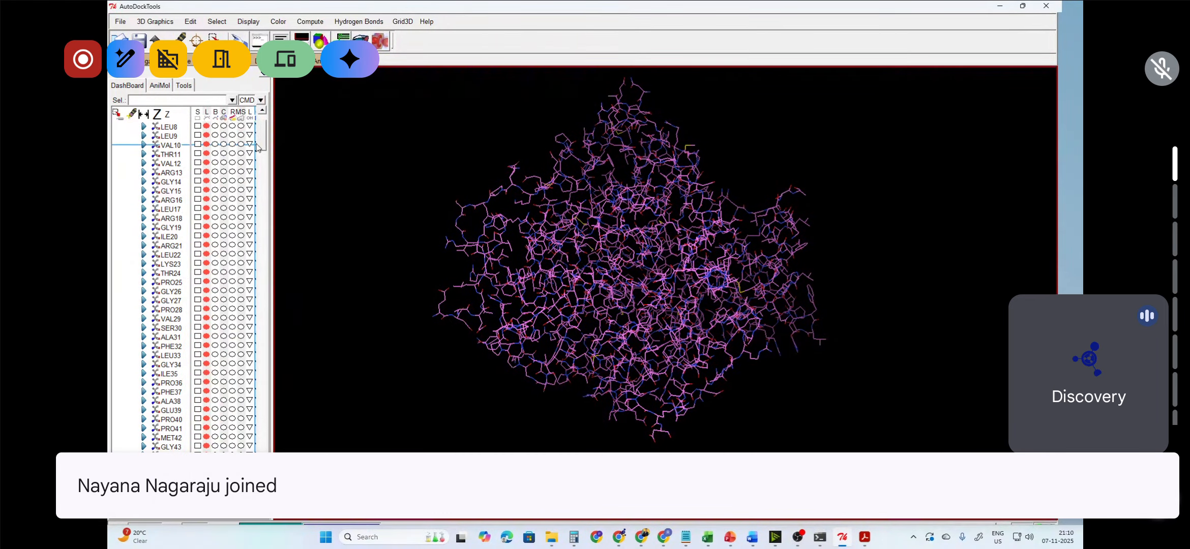
{"action": "left_click_drag", "start_coordinate": [257, 146], "coordinate": [274, 357]}
{"action": "left_click_drag", "start_coordinate": [271, 415], "coordinate": [268, 504]}
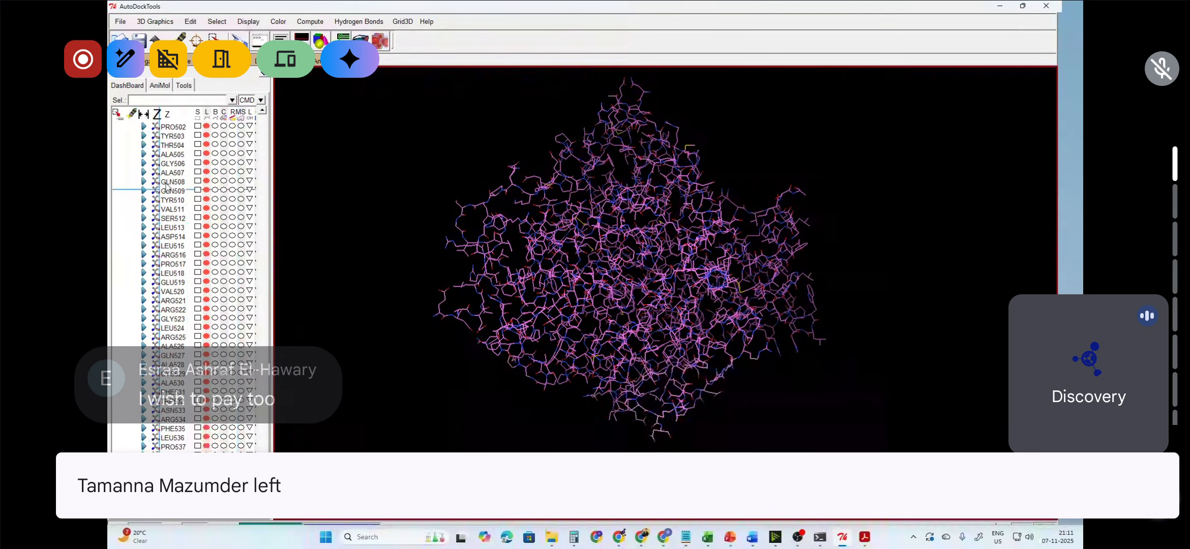
{"action": "scroll", "coordinate": [188, 329], "scroll_direction": "down", "scroll_amount": 2}
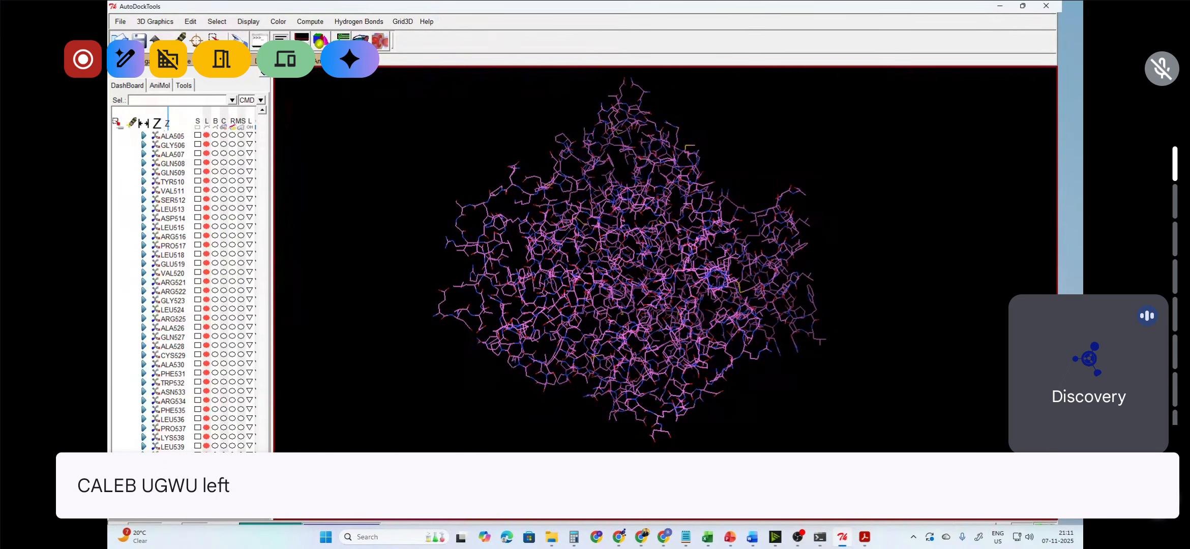
Step: Highlight the E20 ligand ID on the RCSB page and return to AutoDockTools
{"action": "mouse_move", "coordinate": [621, 545]}
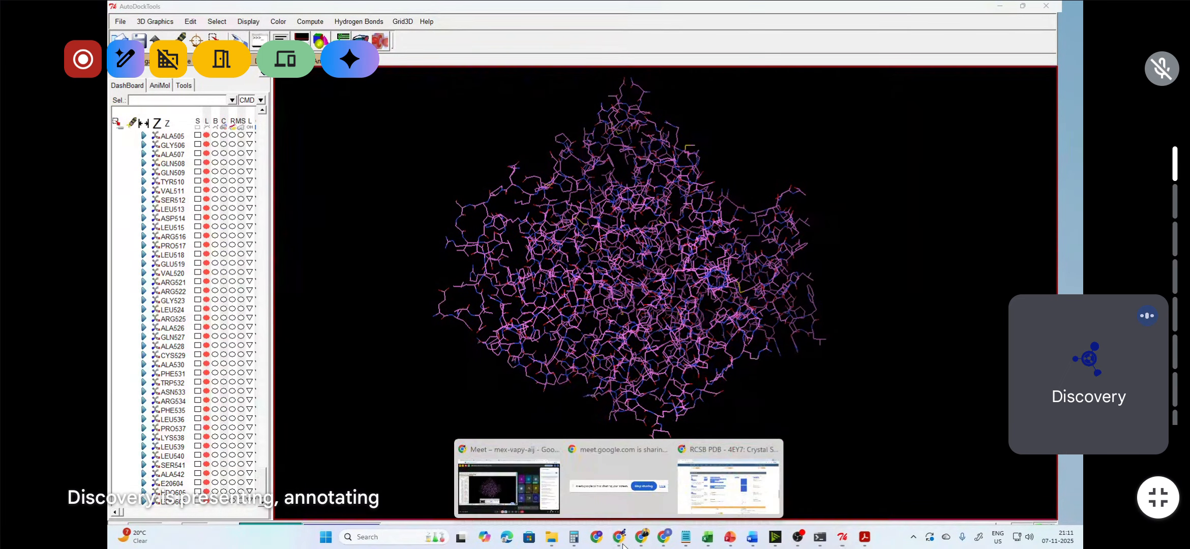
{"action": "left_click", "coordinate": [728, 480]}
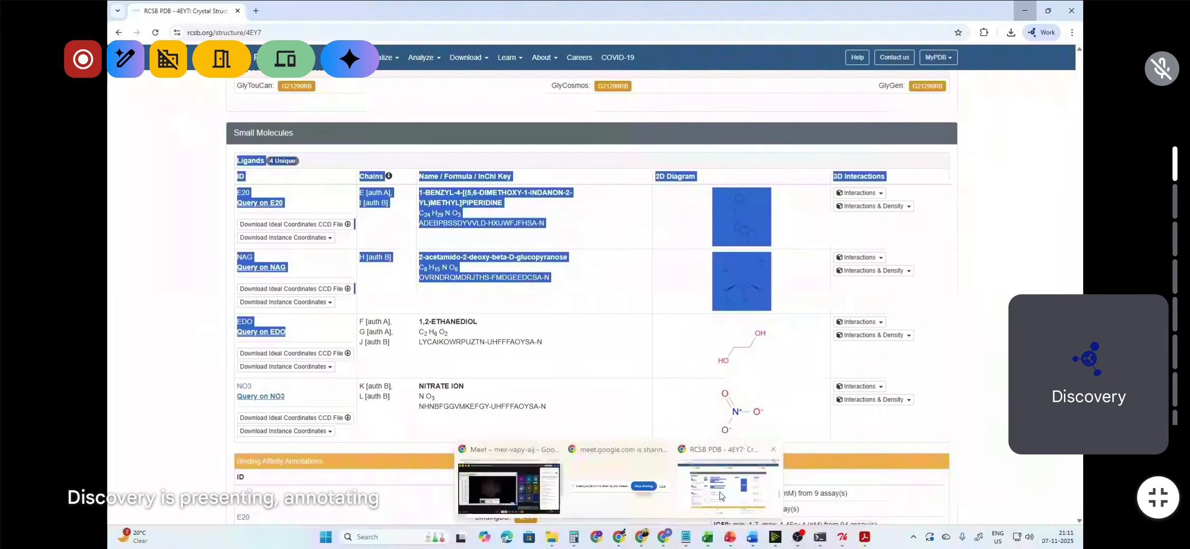
{"action": "left_click", "coordinate": [501, 217]}
{"action": "left_click_drag", "start_coordinate": [252, 194], "coordinate": [235, 193]}
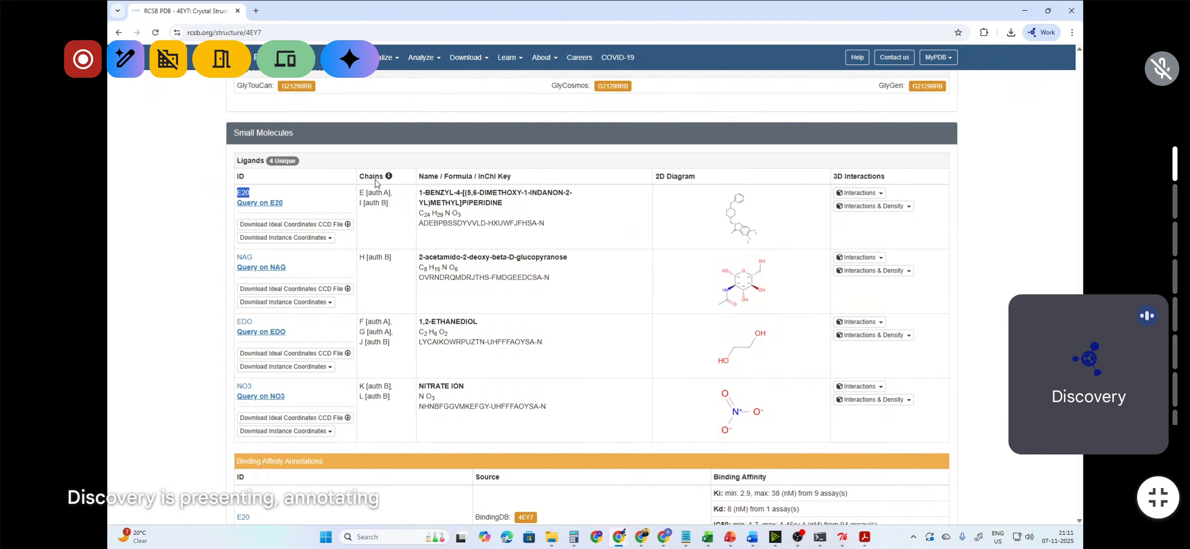
{"action": "left_click", "coordinate": [1044, 11]}
{"action": "left_click", "coordinate": [619, 537]}
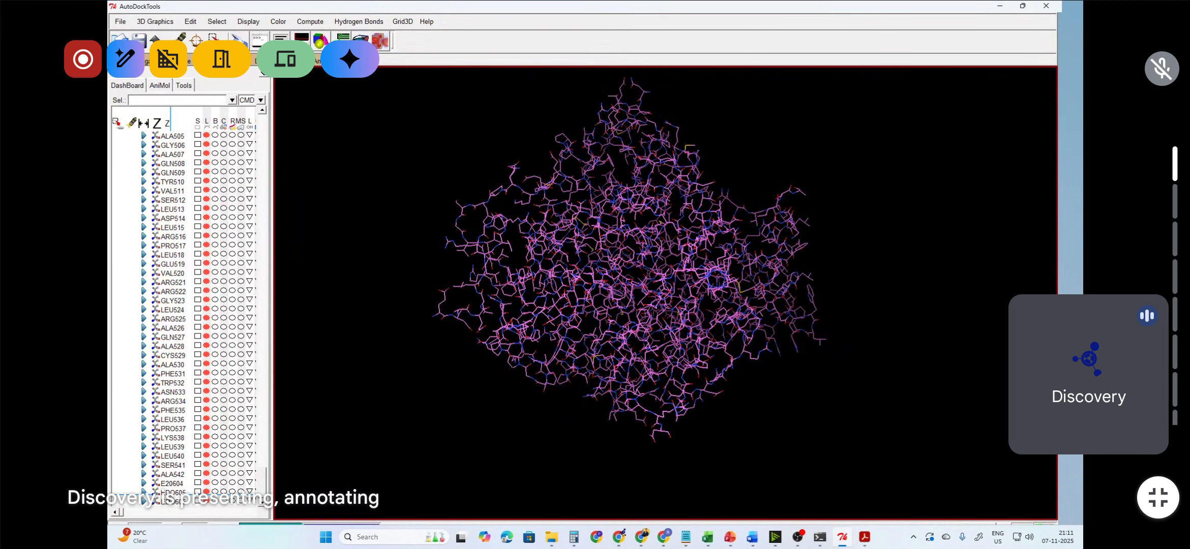
Step: Check the EDO (1,2-ethanediol) ligand entry on the RCSB 4EY7 page and return to AutoDockTools
{"action": "left_click", "coordinate": [640, 539]}
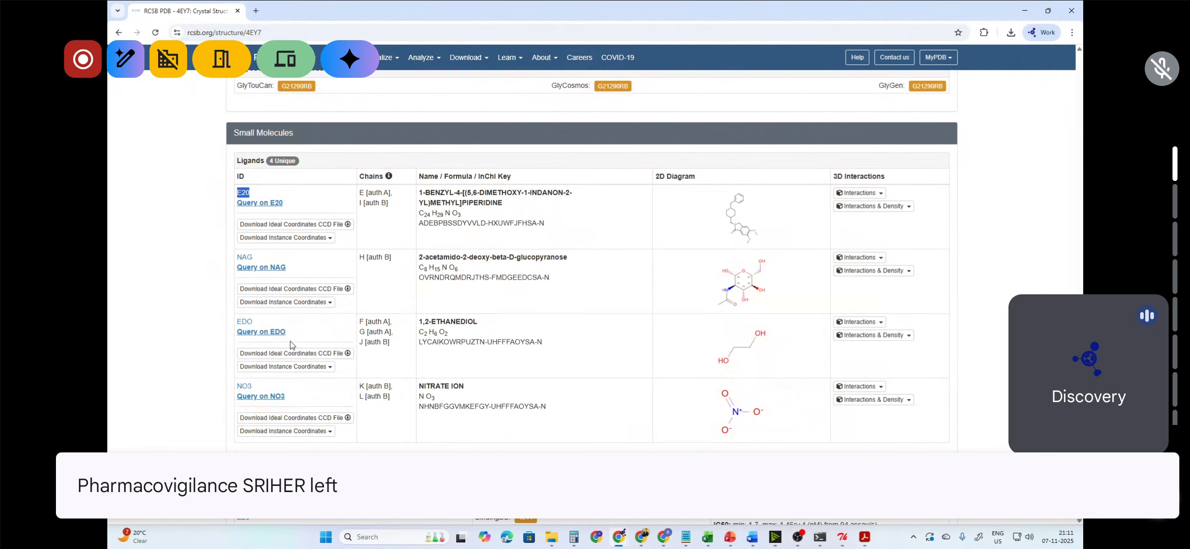
{"action": "left_click_drag", "start_coordinate": [478, 322], "coordinate": [427, 322]}
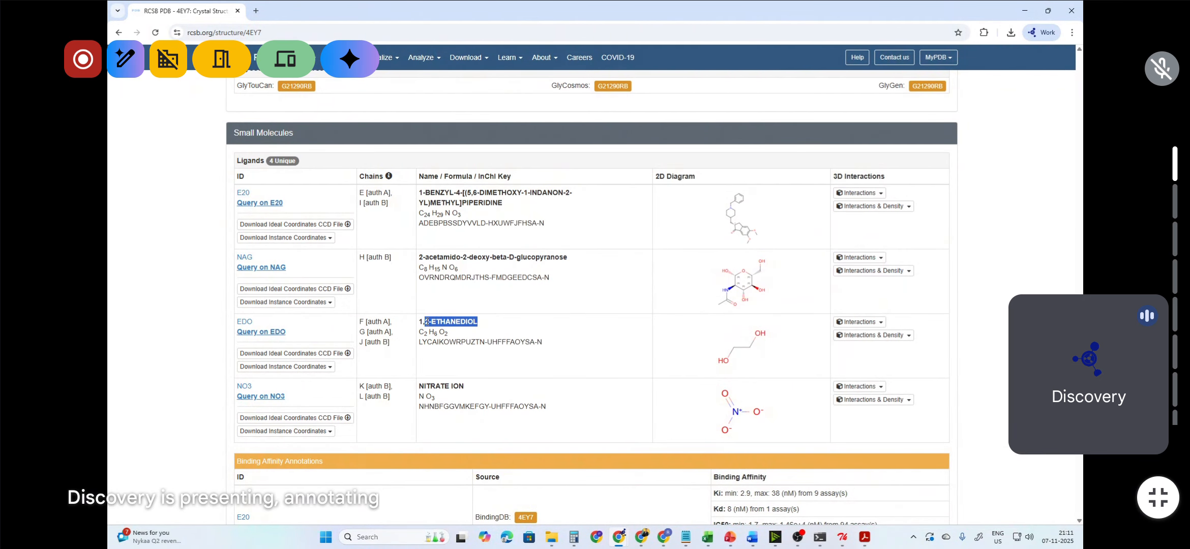
{"action": "left_click", "coordinate": [1025, 10]}
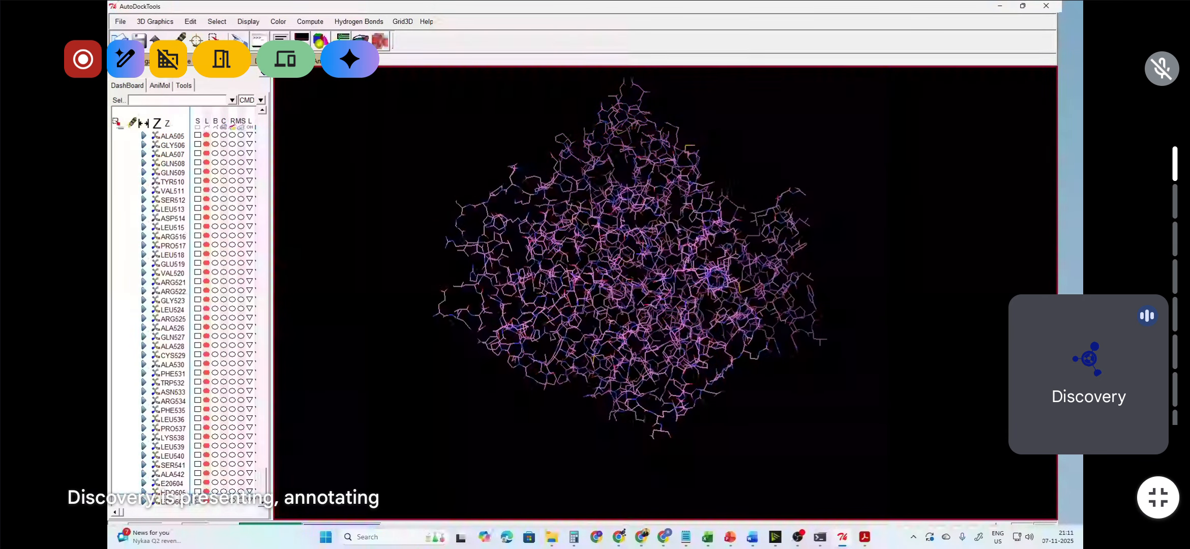
Step: Select the heteroatom residues at the end of chain A and delete the selected atoms, continuing past the warning
{"action": "left_click", "coordinate": [197, 501]}
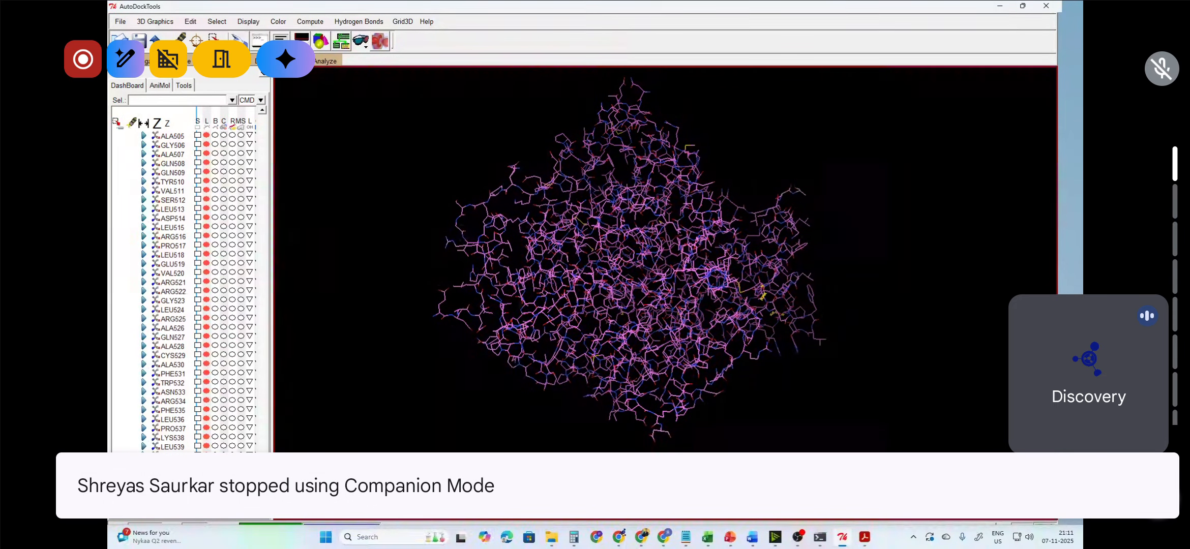
{"action": "left_click", "coordinate": [191, 26]}
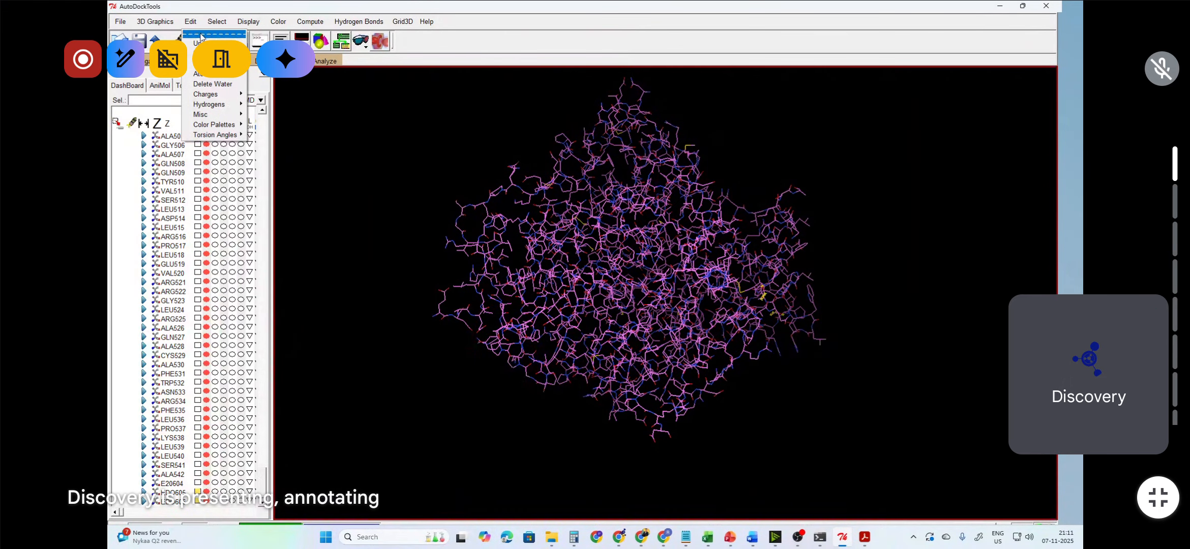
{"action": "mouse_move", "coordinate": [190, 62]}
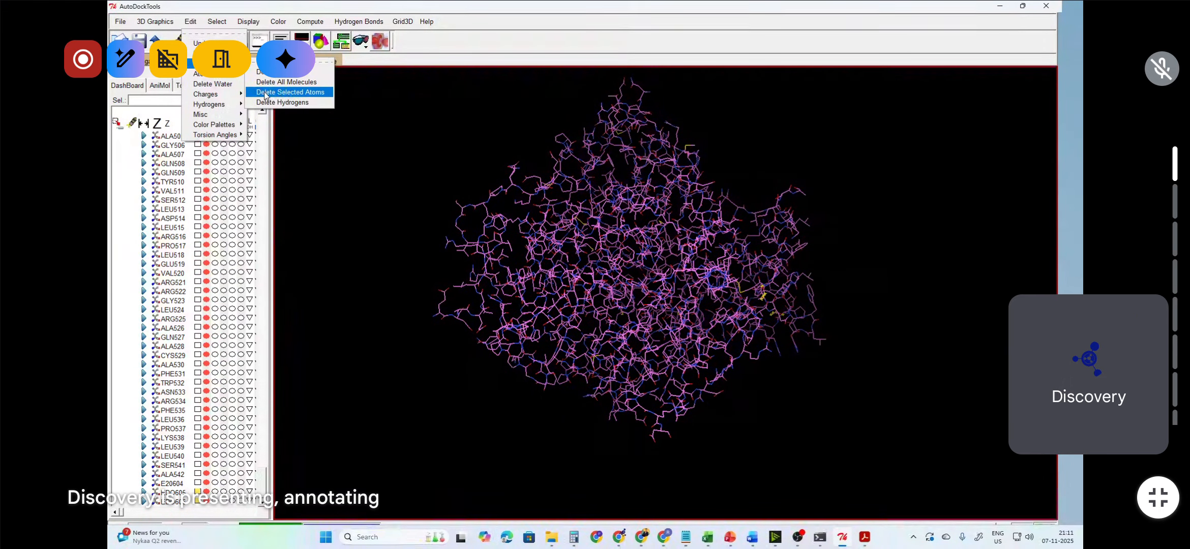
{"action": "left_click", "coordinate": [290, 94]}
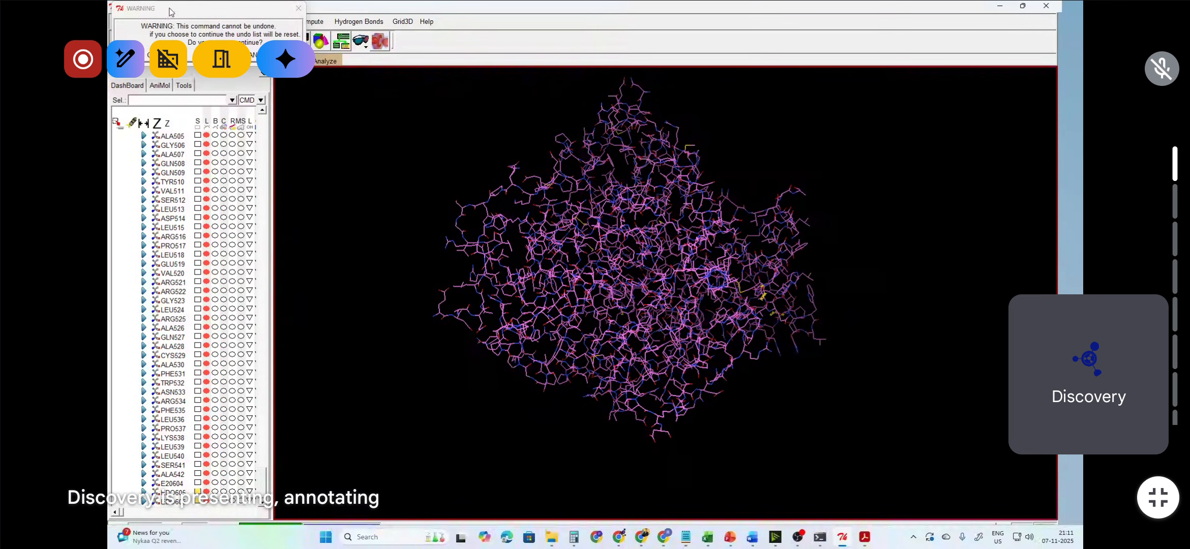
{"action": "left_click_drag", "start_coordinate": [171, 12], "coordinate": [308, 40]}
{"action": "left_click", "coordinate": [305, 83]}
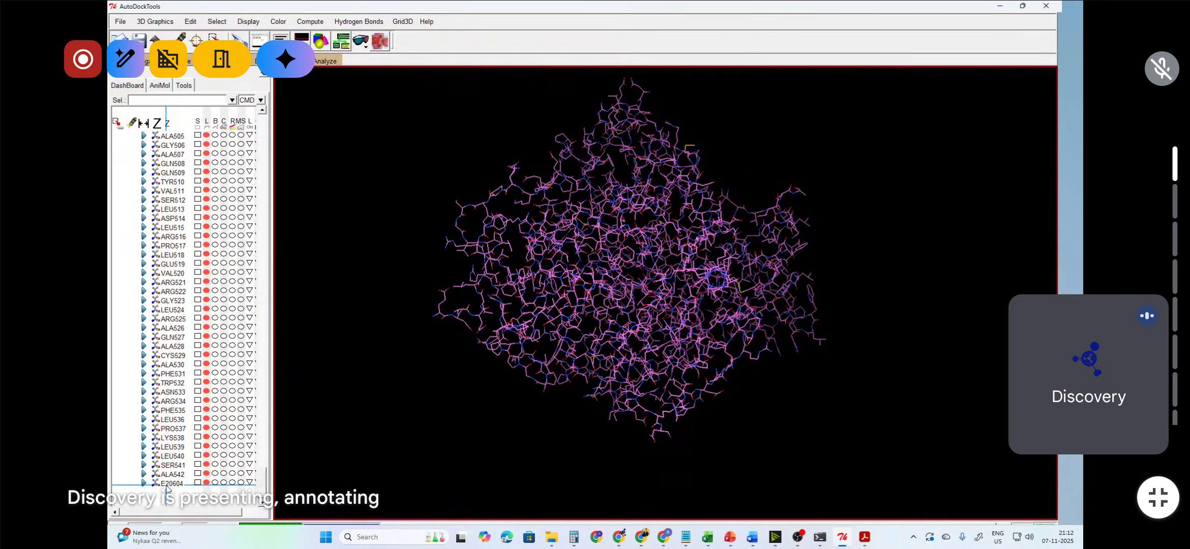
{"action": "left_click_drag", "start_coordinate": [264, 487], "coordinate": [244, 135]}
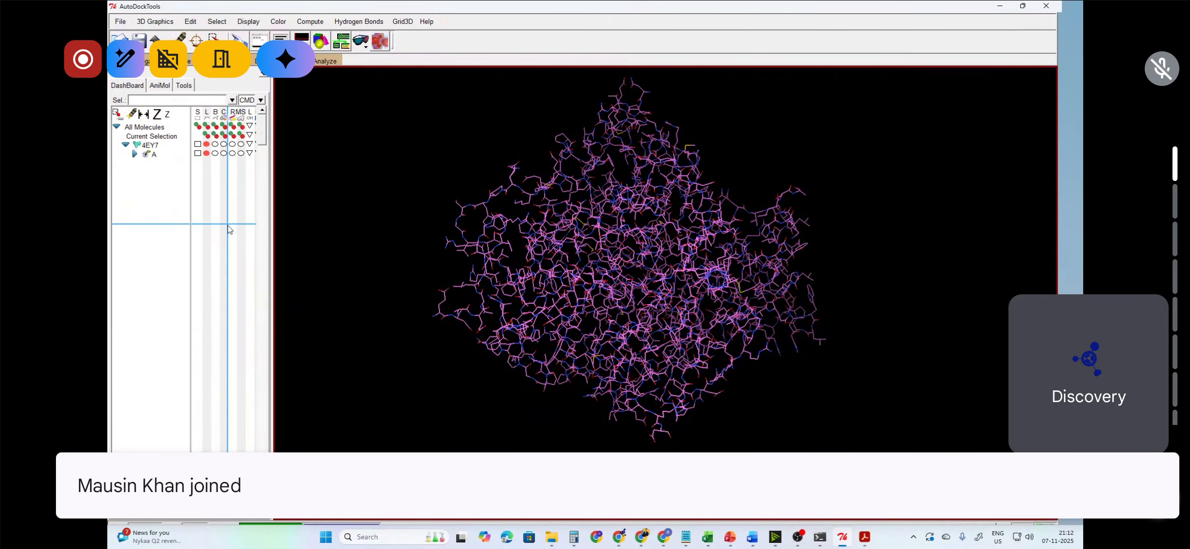
{"action": "right_click_drag", "start_coordinate": [447, 303], "coordinate": [461, 313]}
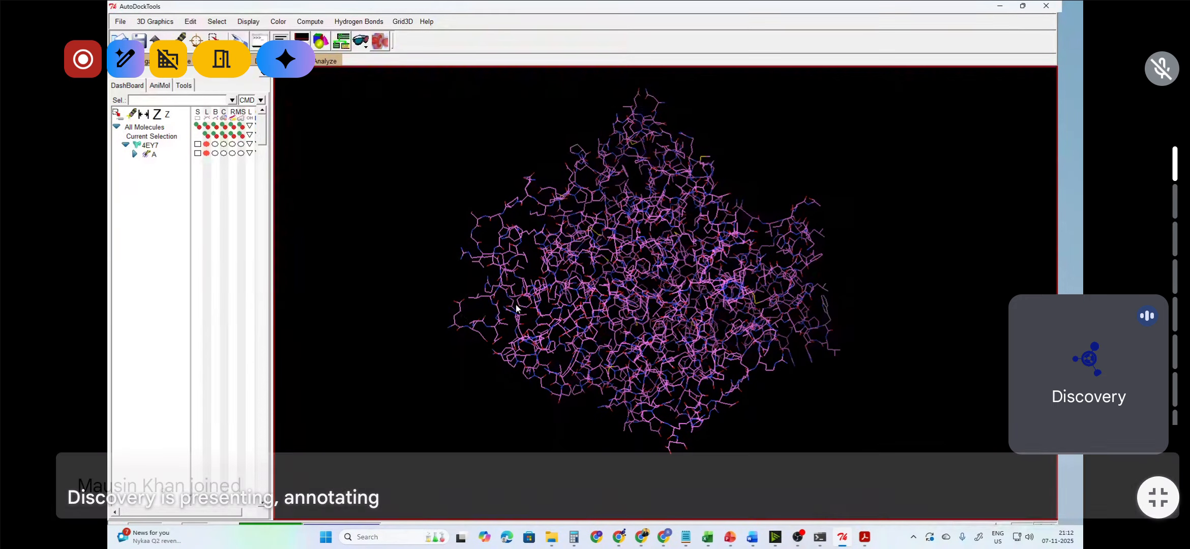
{"action": "right_click_drag", "start_coordinate": [552, 312], "coordinate": [529, 338]}
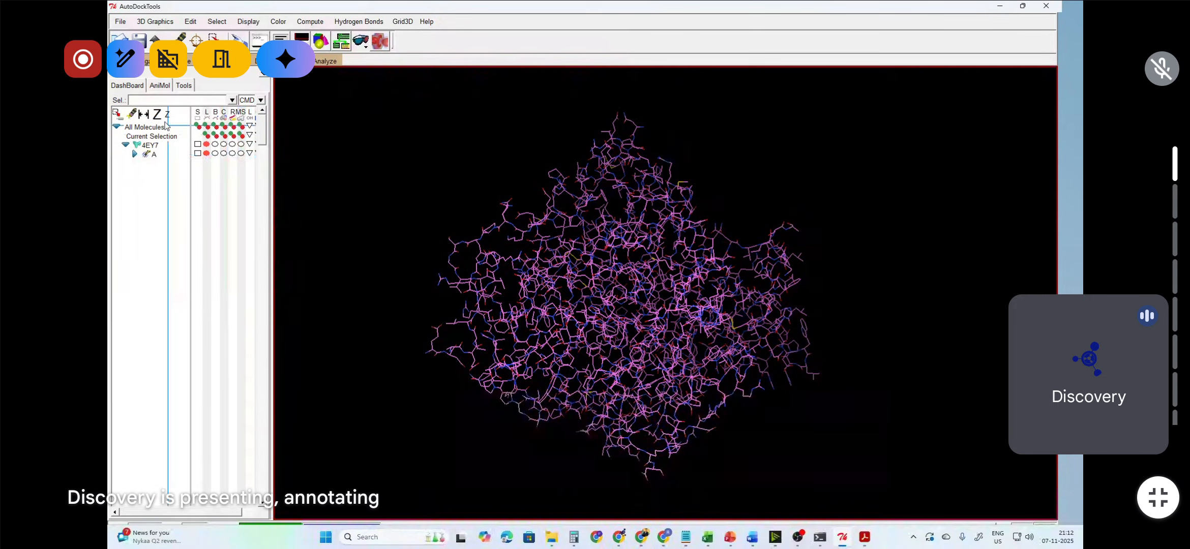
{"action": "left_click", "coordinate": [120, 23]}
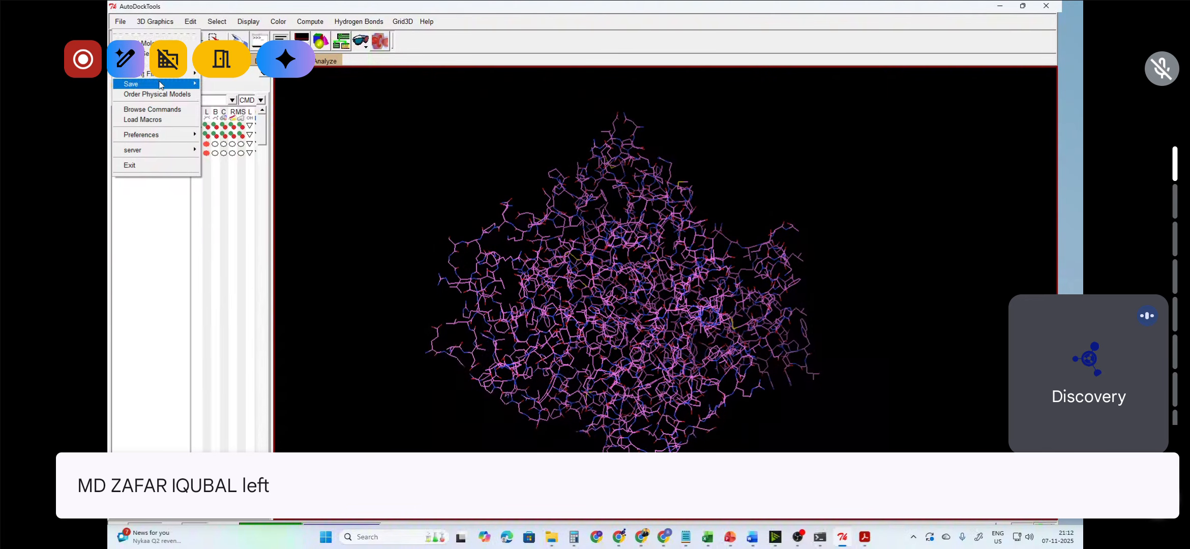
{"action": "mouse_move", "coordinate": [152, 85]}
{"action": "left_click", "coordinate": [240, 107]}
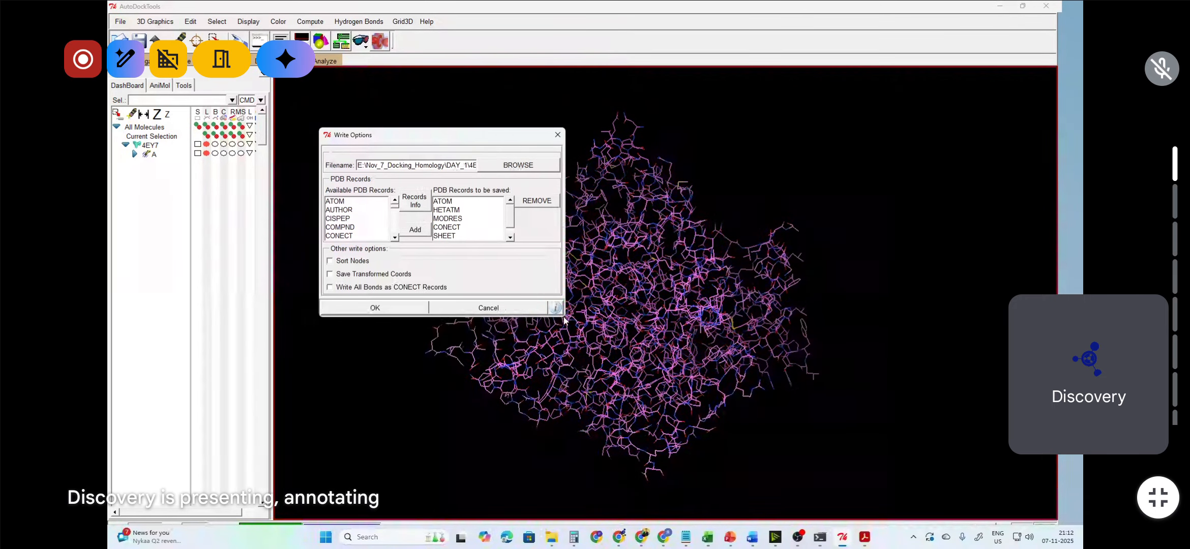
{"action": "left_click", "coordinate": [558, 135]}
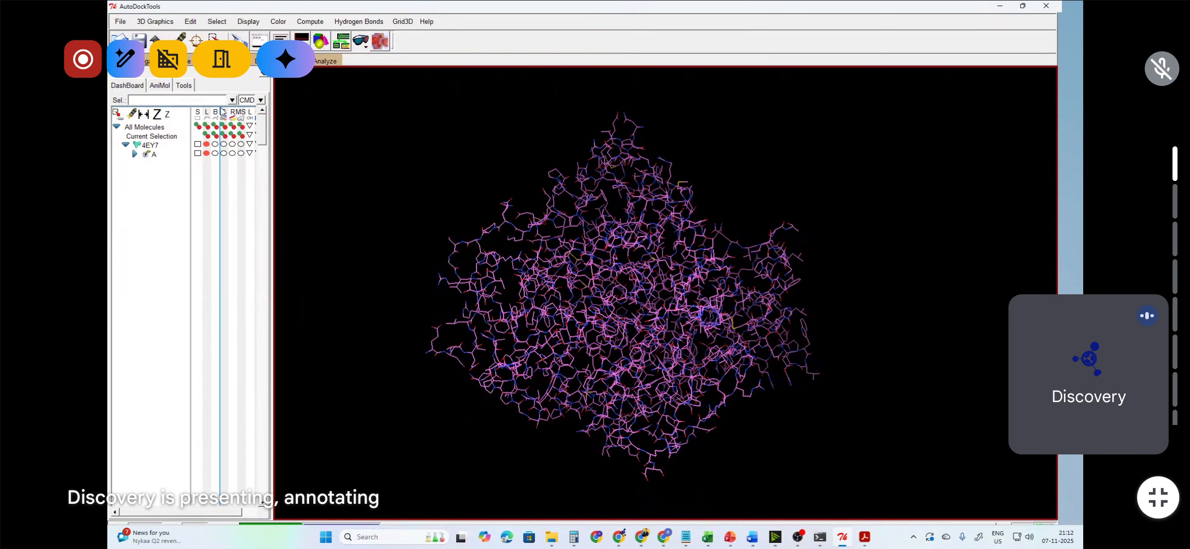
Step: Write the cleaned protein as a PDB file named AChE_E20.pdb in the DAY_1 folder
{"action": "left_click", "coordinate": [119, 24]}
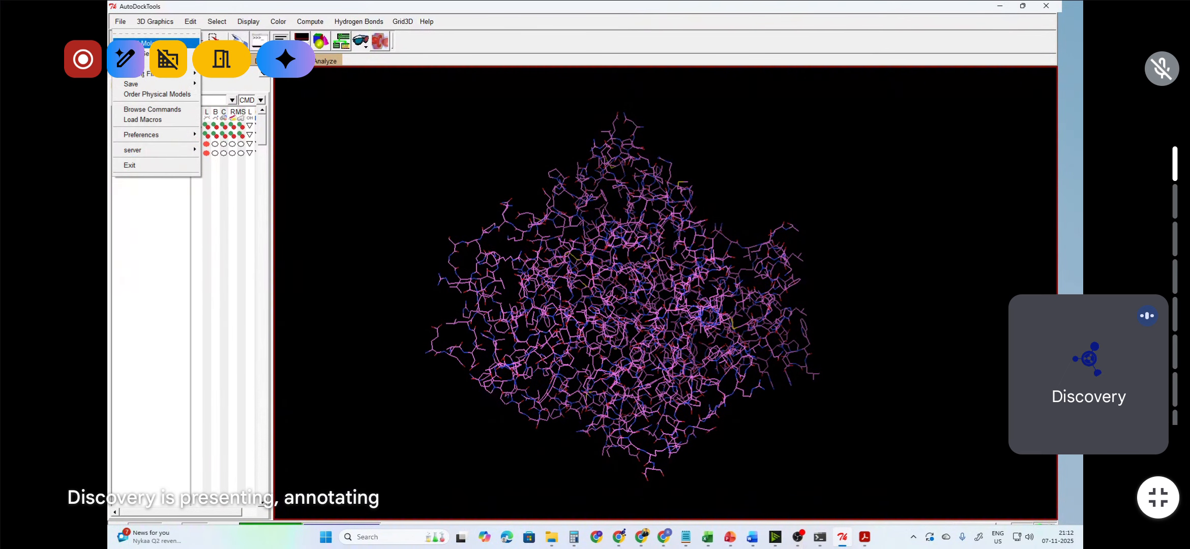
{"action": "mouse_move", "coordinate": [155, 85]}
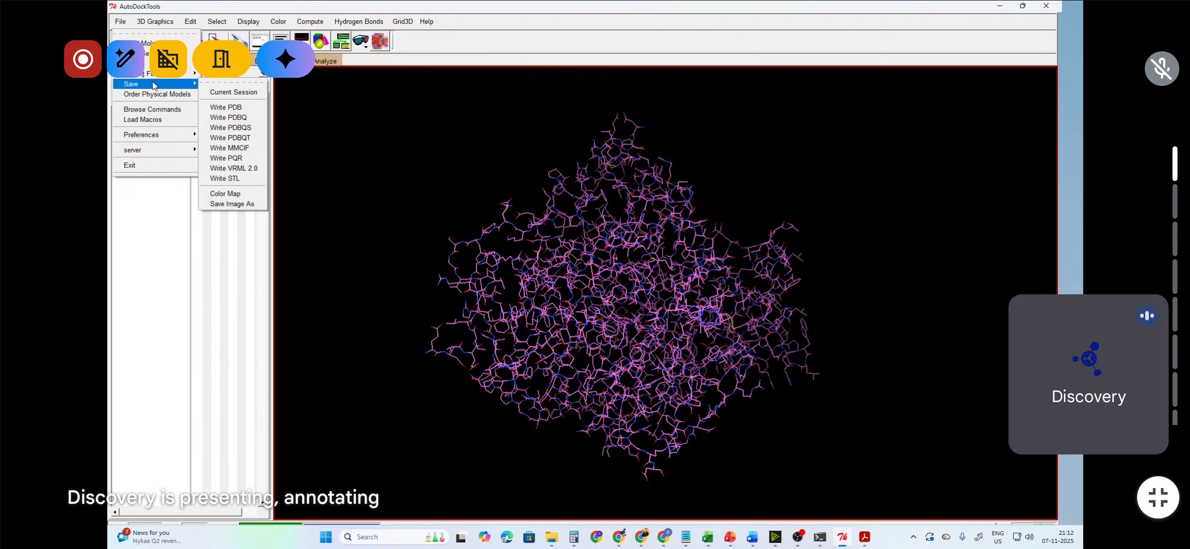
{"action": "left_click", "coordinate": [243, 111]}
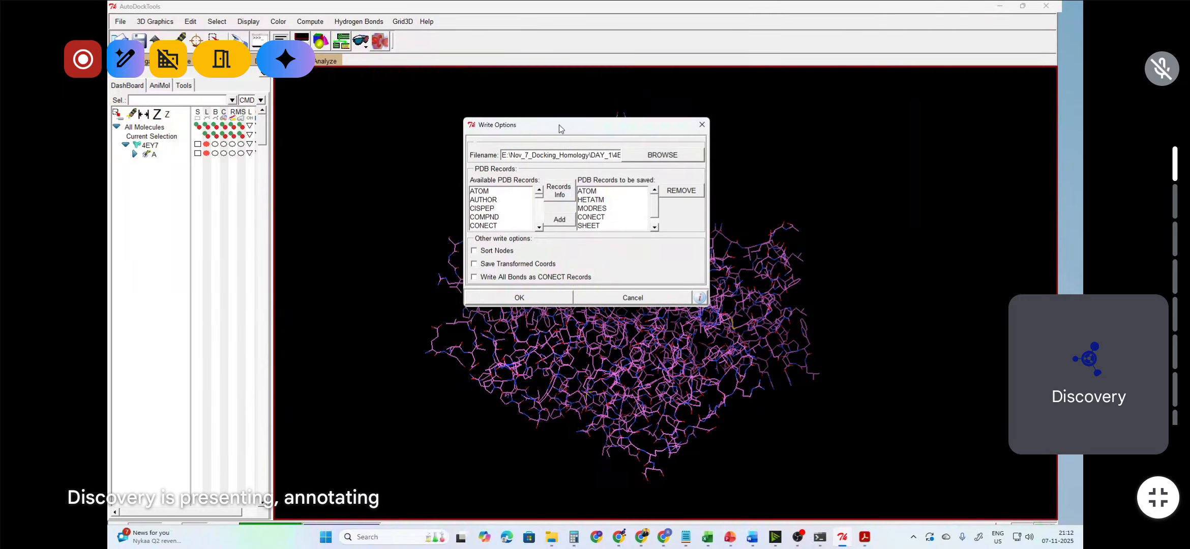
{"action": "left_click_drag", "start_coordinate": [561, 125], "coordinate": [378, 115]}
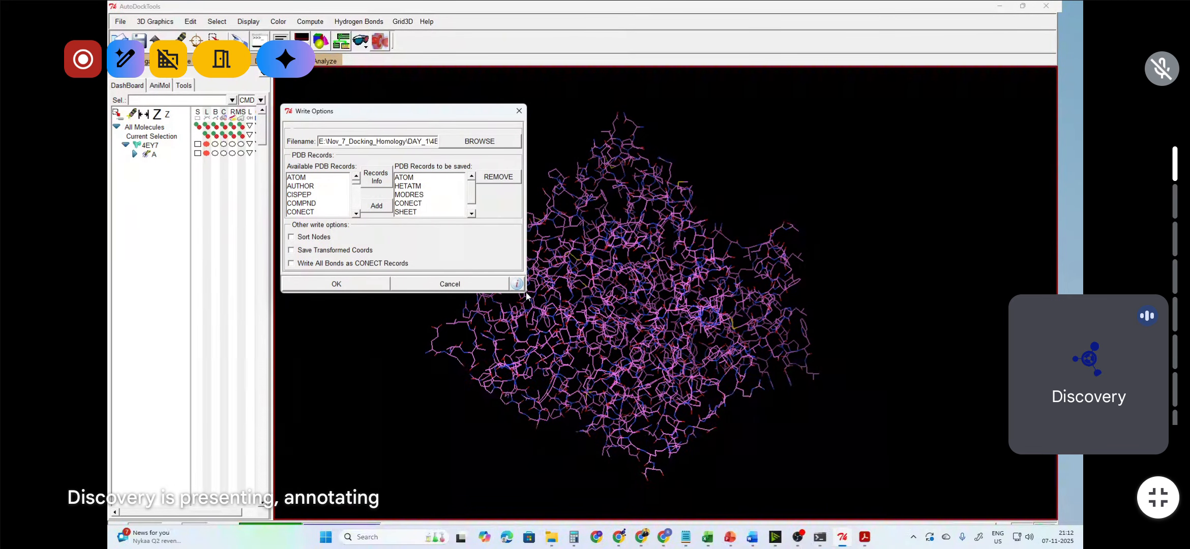
{"action": "left_click_drag", "start_coordinate": [525, 293], "coordinate": [756, 358]}
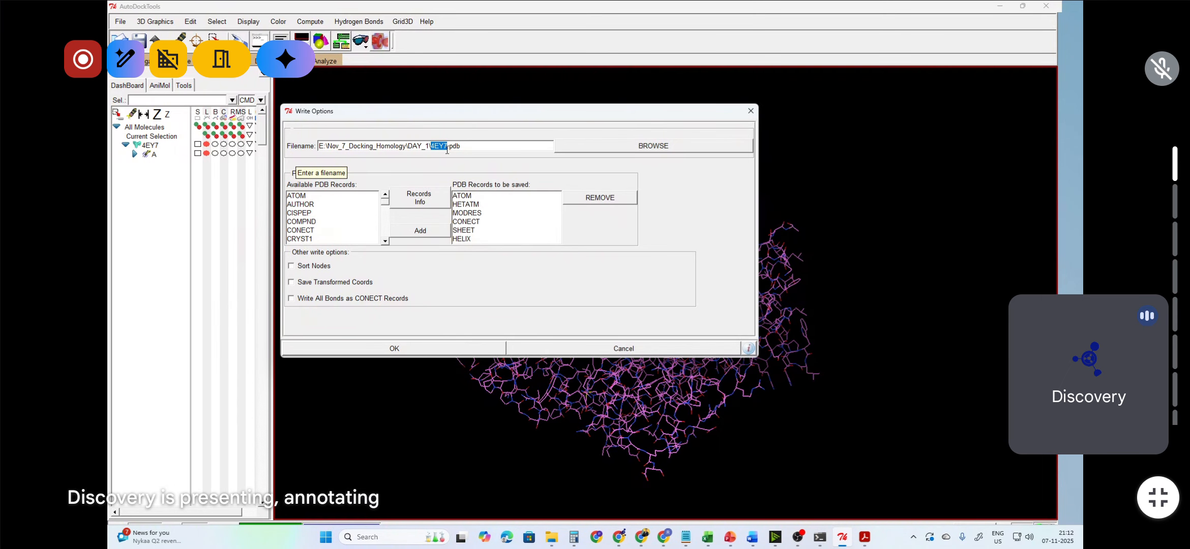
{"action": "type", "text": "A"}
{"action": "type", "text": "ChE"}
{"action": "type", "text": "_2"}
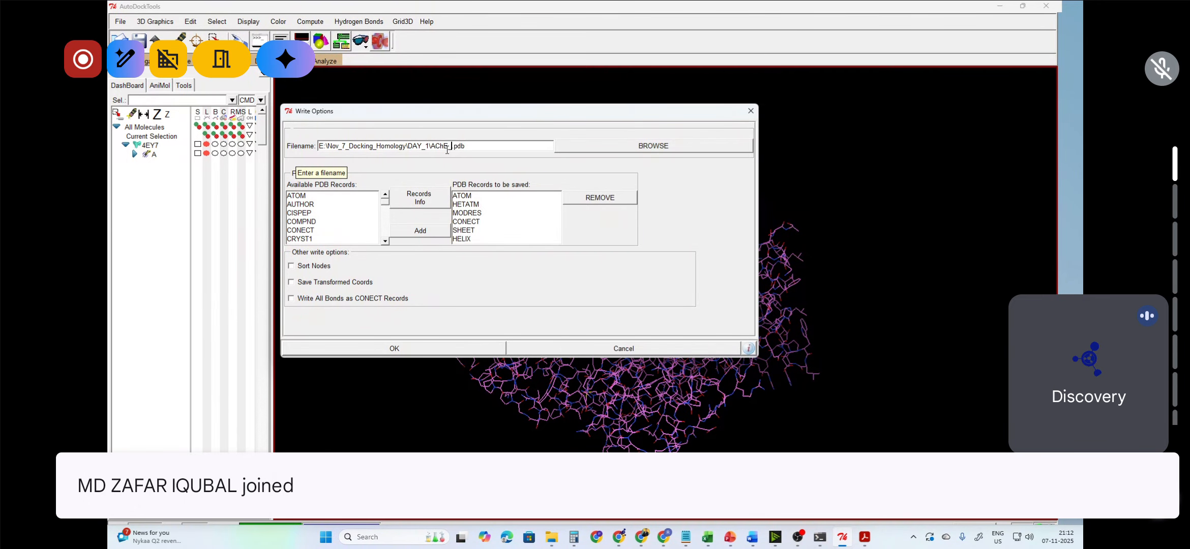
{"action": "type", "text": "E20"}
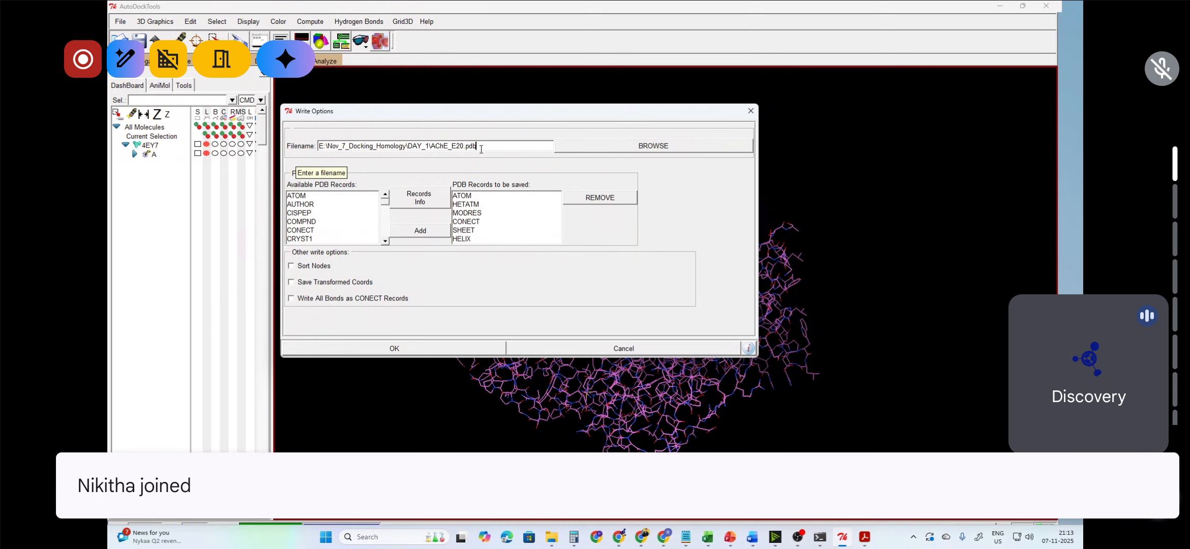
{"action": "left_click_drag", "start_coordinate": [502, 117], "coordinate": [568, 218]}
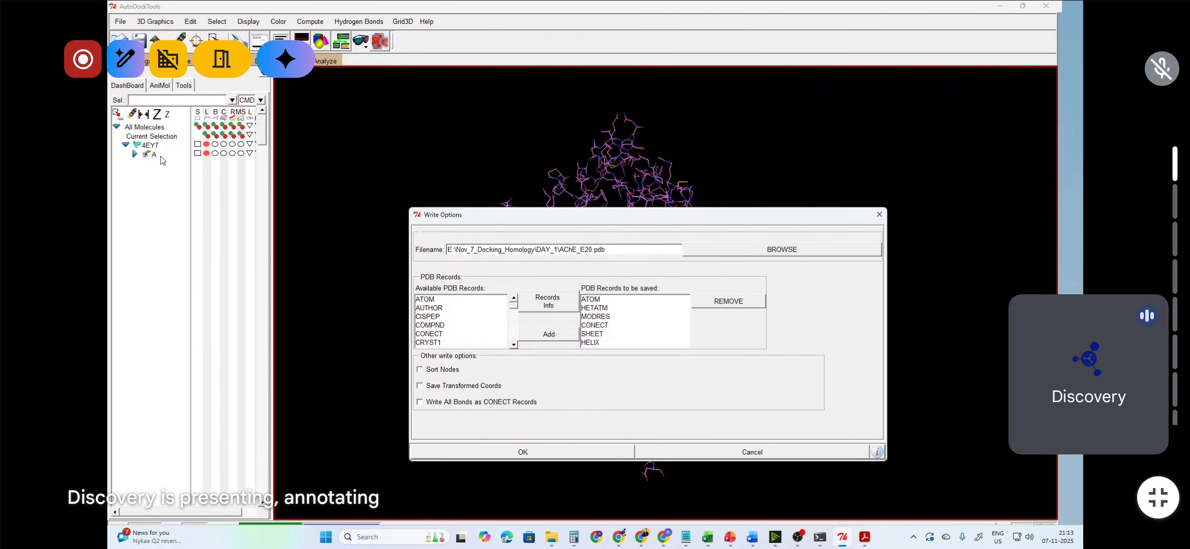
{"action": "left_click_drag", "start_coordinate": [540, 219], "coordinate": [636, 73]}
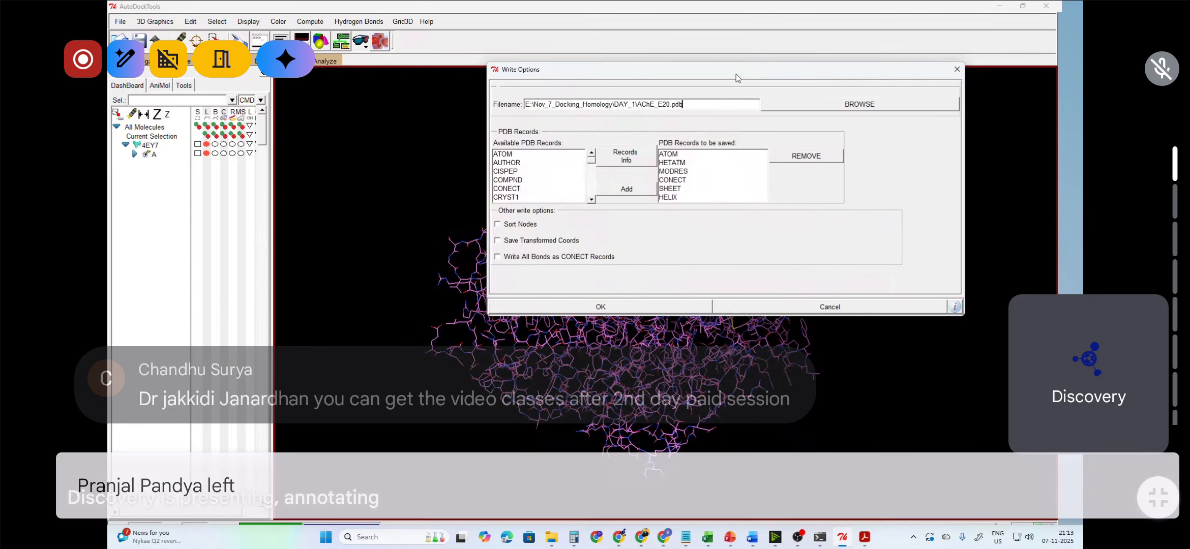
{"action": "left_click_drag", "start_coordinate": [751, 81], "coordinate": [636, 88]}
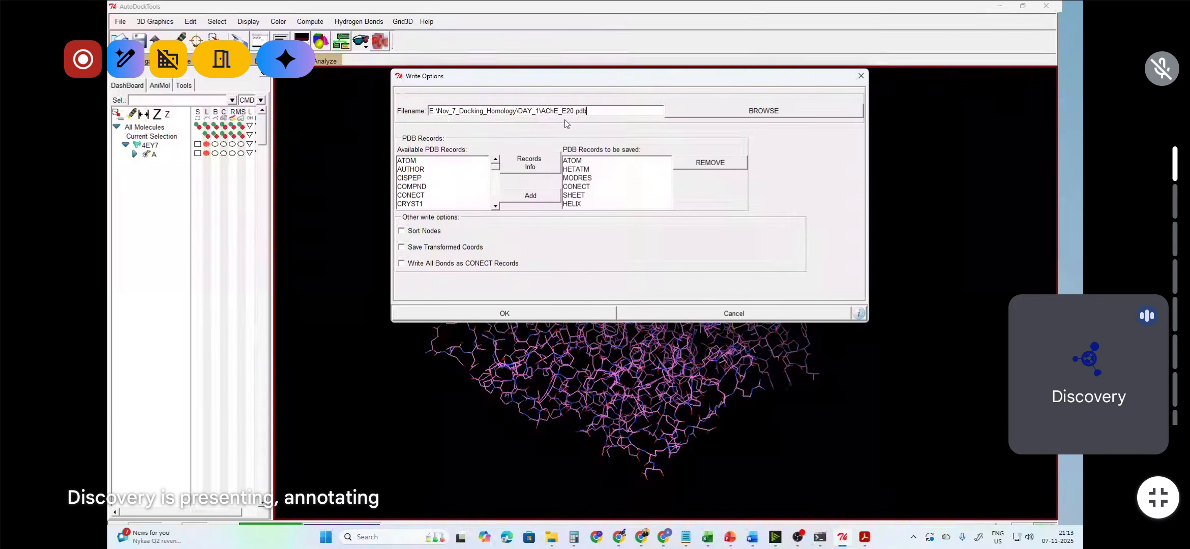
{"action": "left_click", "coordinate": [549, 313]}
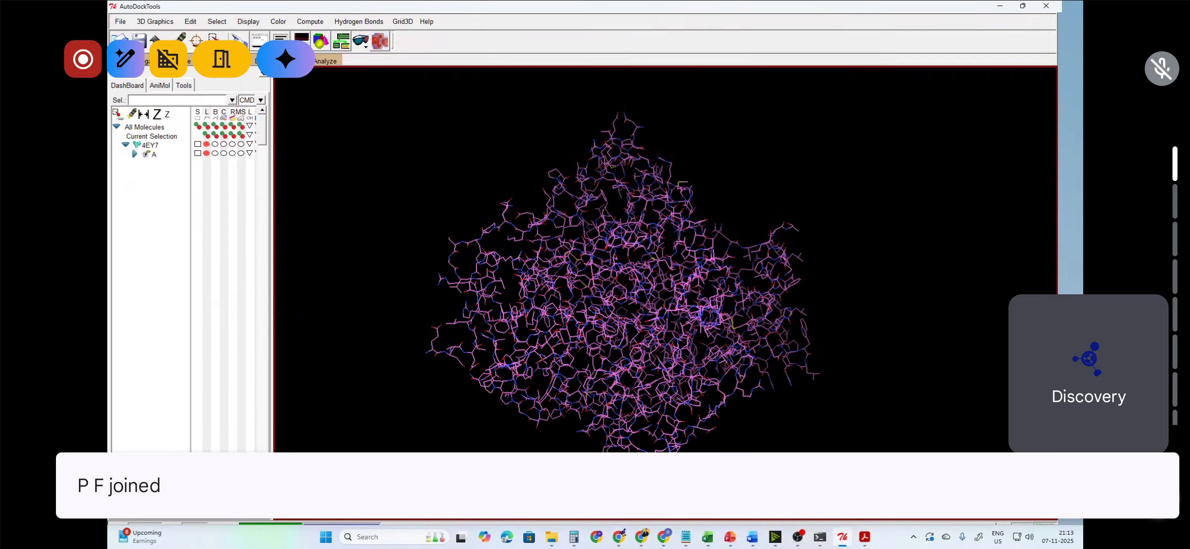
Step: Open the DAY_1 folder in File Explorer to locate the saved AChE_E20.pdb file
{"action": "left_click", "coordinate": [491, 478]}
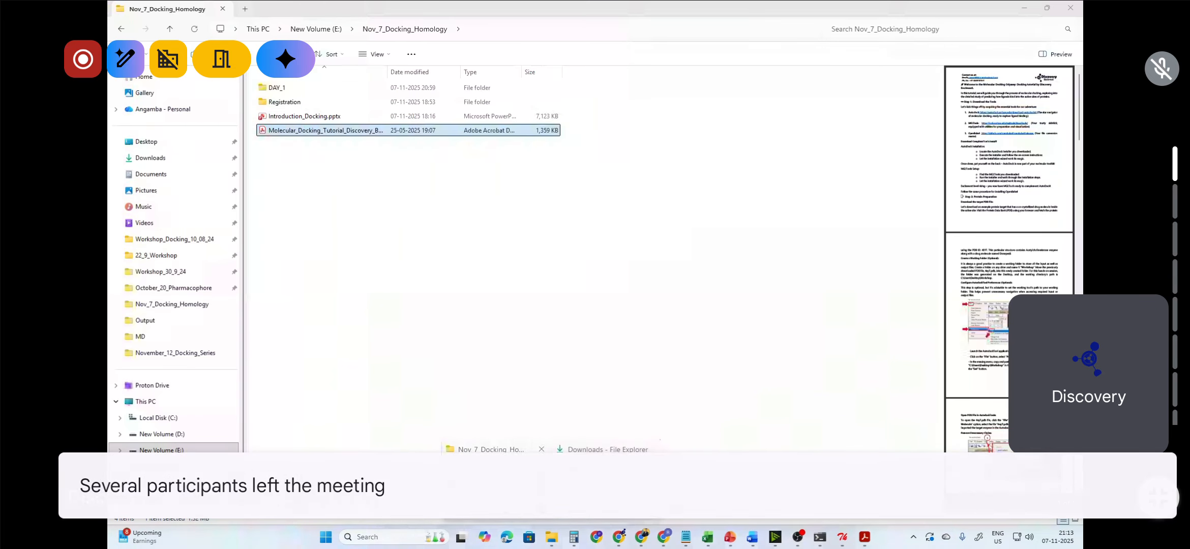
{"action": "double_click", "coordinate": [320, 89]}
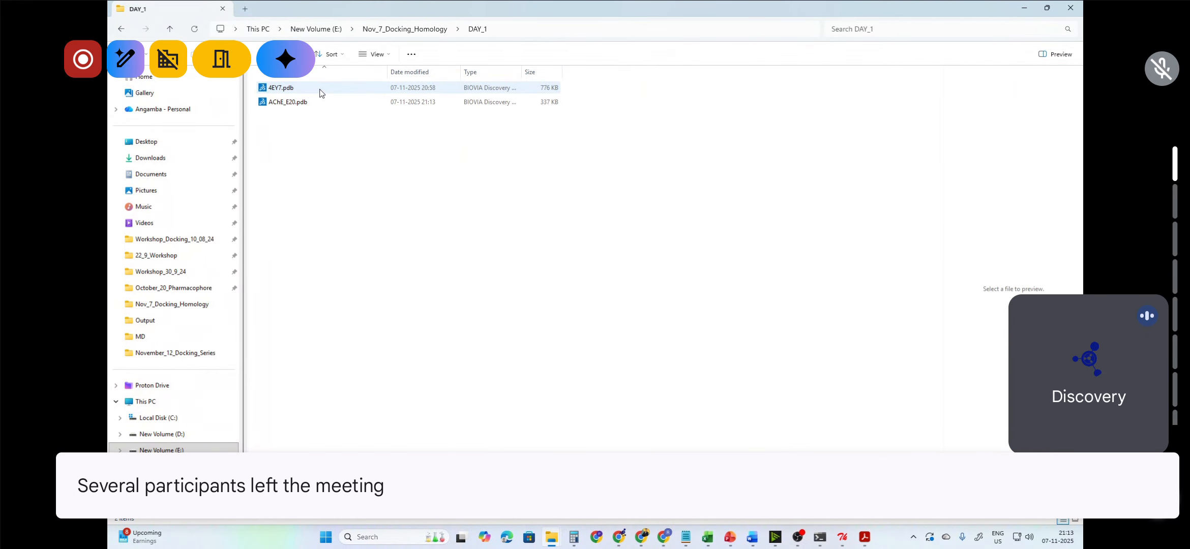
{"action": "left_click", "coordinate": [311, 103]}
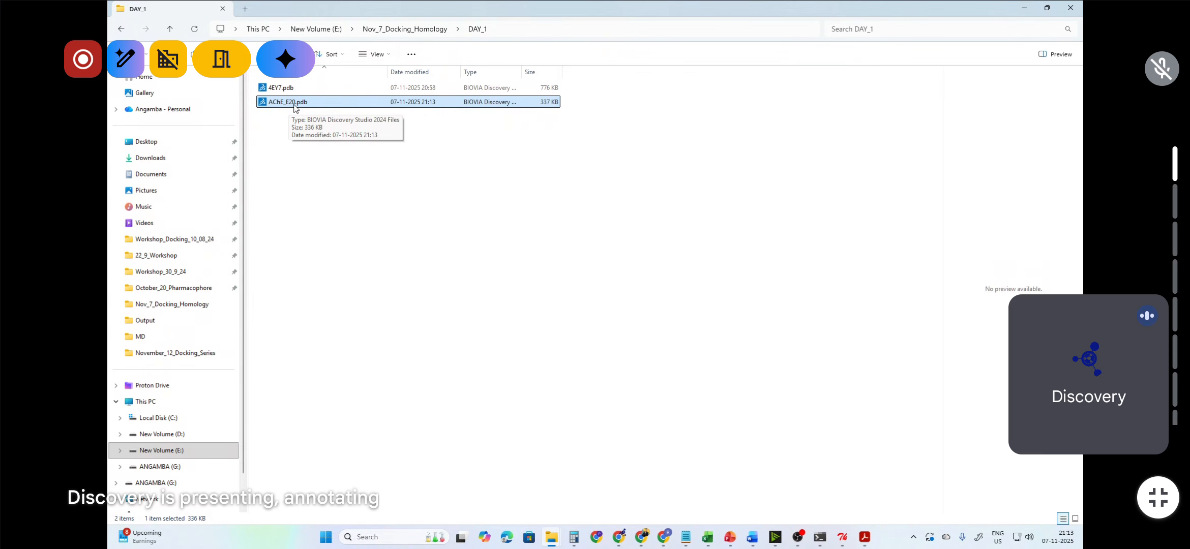
{"action": "left_click", "coordinate": [1024, 8]}
Step: Switch to PowerPoint and review the protein preparation workflow slide
{"action": "scroll", "coordinate": [616, 277], "scroll_direction": "up", "scroll_amount": 1}
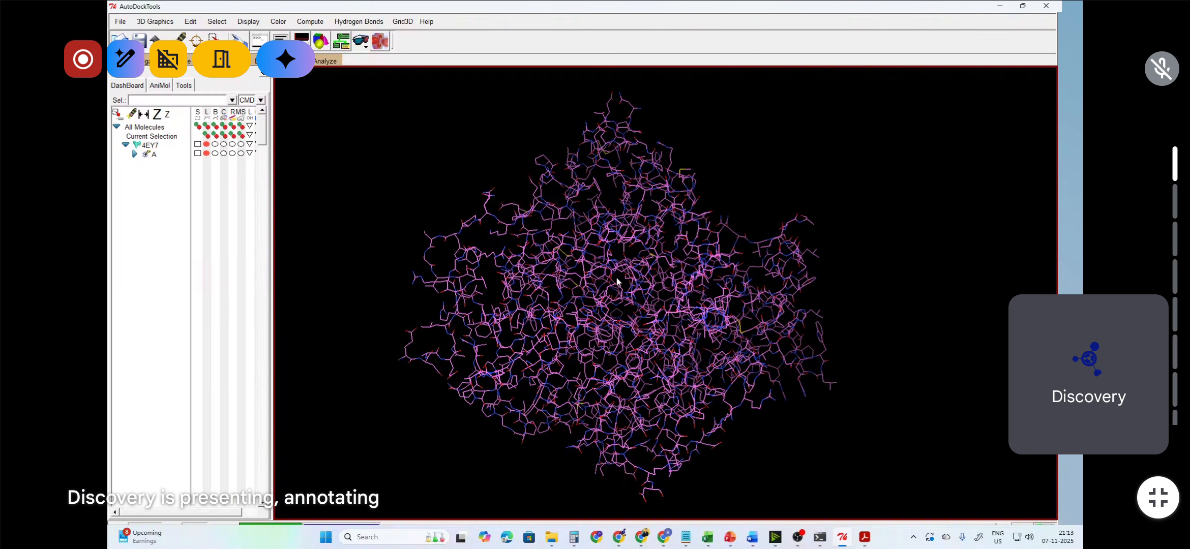
{"action": "right_click_drag", "start_coordinate": [672, 332], "coordinate": [708, 330]}
{"action": "mouse_move", "coordinate": [701, 352]}
{"action": "left_mouse_down"}
{"action": "mouse_move", "coordinate": [656, 325]}
{"action": "mouse_move", "coordinate": [688, 337]}
{"action": "left_mouse_up"}
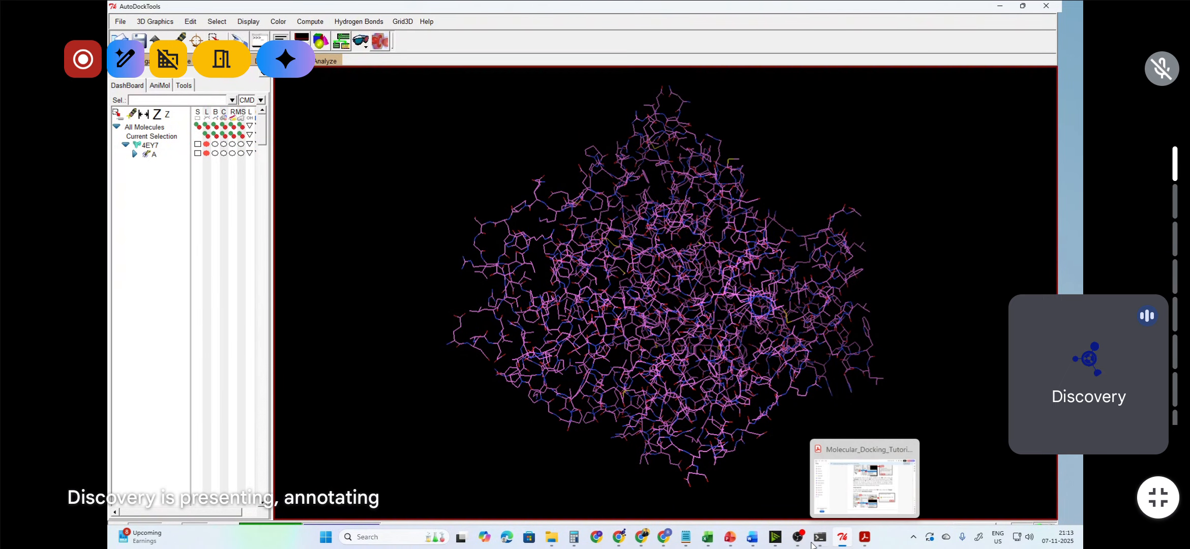
{"action": "mouse_move", "coordinate": [660, 535]}
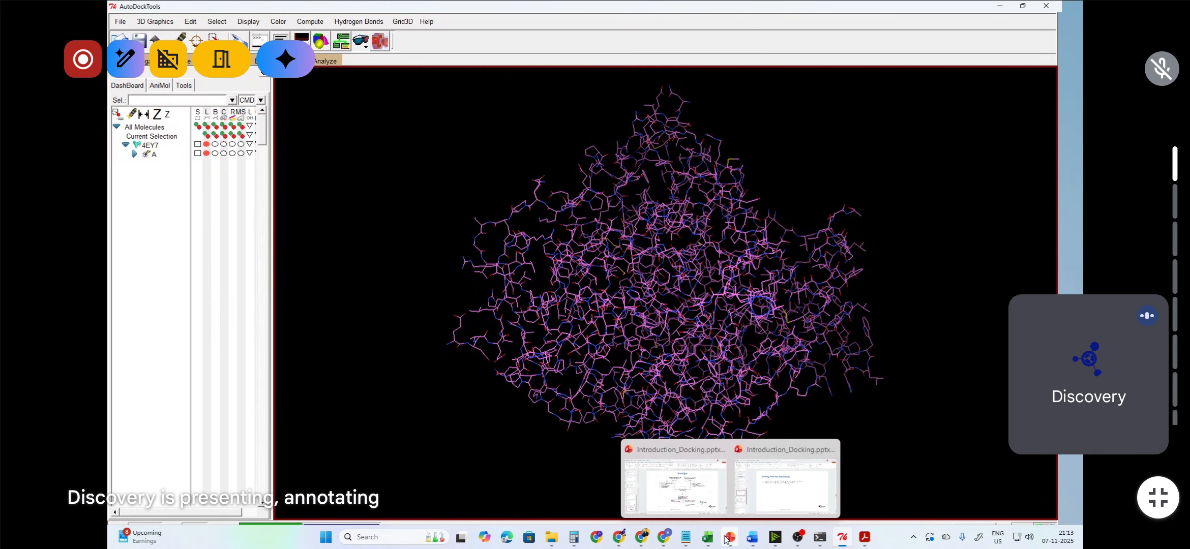
{"action": "left_click", "coordinate": [671, 481]}
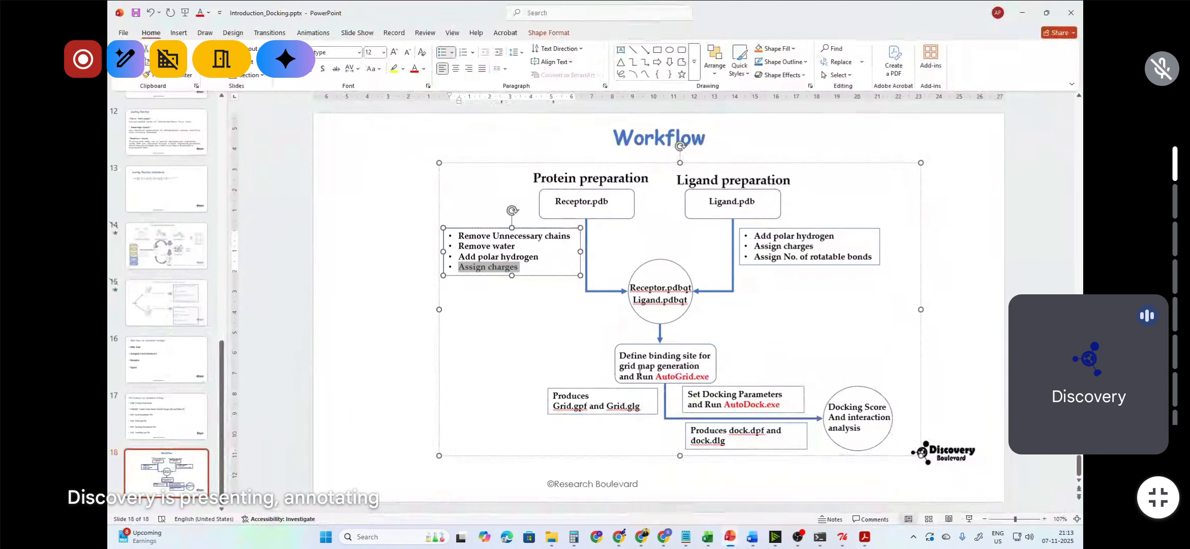
{"action": "left_click", "coordinate": [621, 234]}
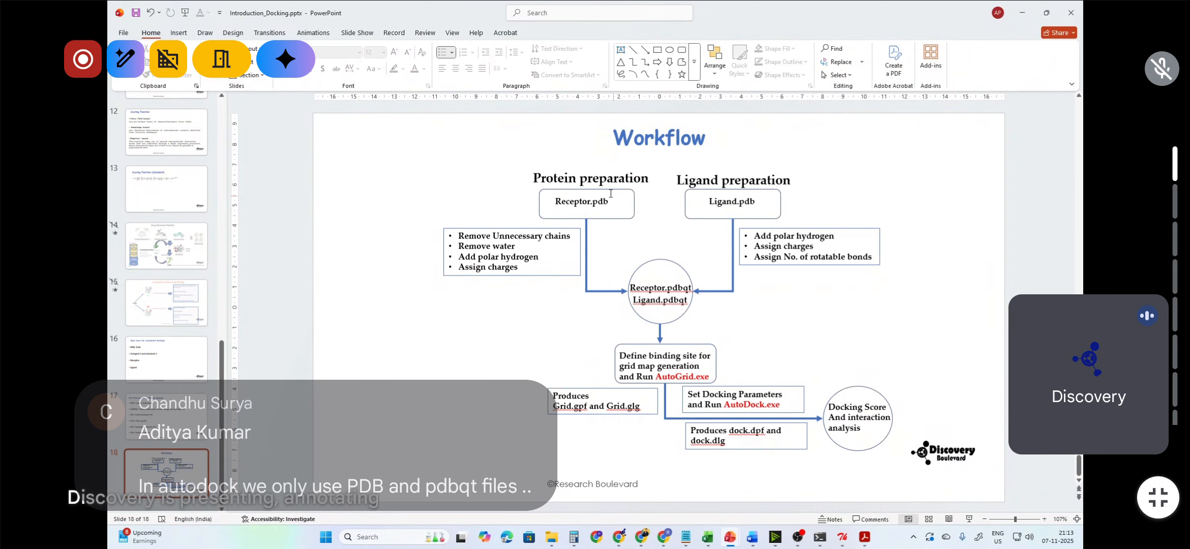
{"action": "left_click", "coordinate": [1022, 13]}
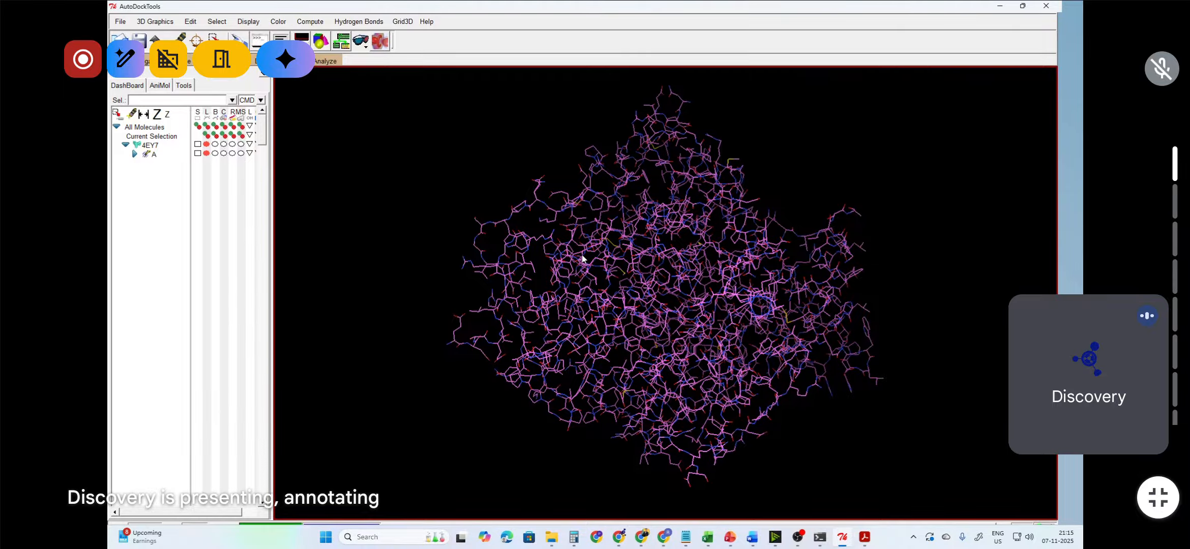
Step: Quit AutoDockTools, confirming the exit
{"action": "left_click", "coordinate": [120, 21]}
{"action": "left_click", "coordinate": [131, 165]}
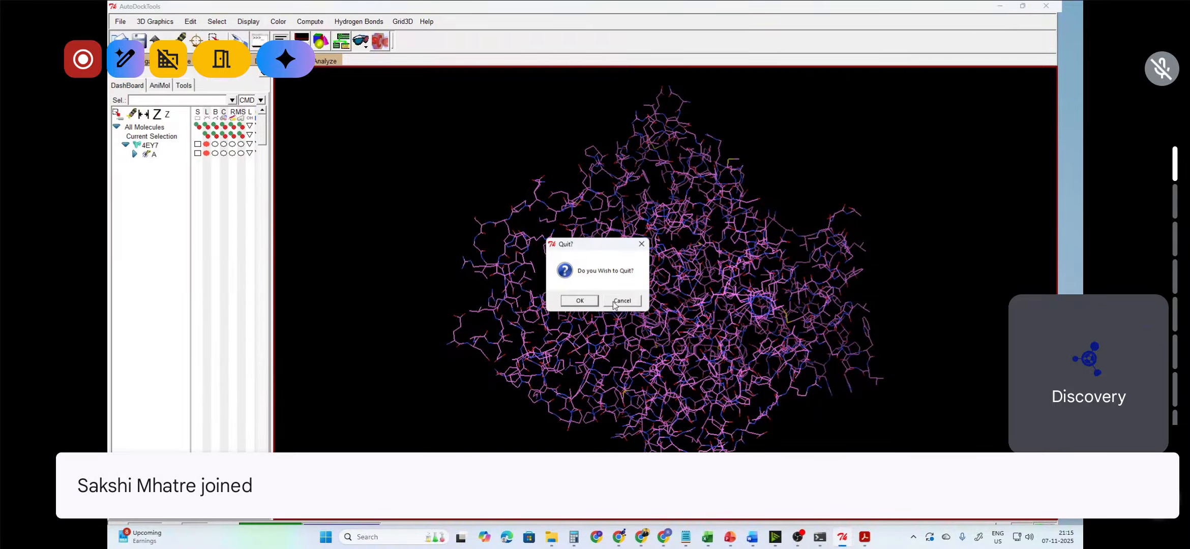
{"action": "left_click", "coordinate": [591, 302]}
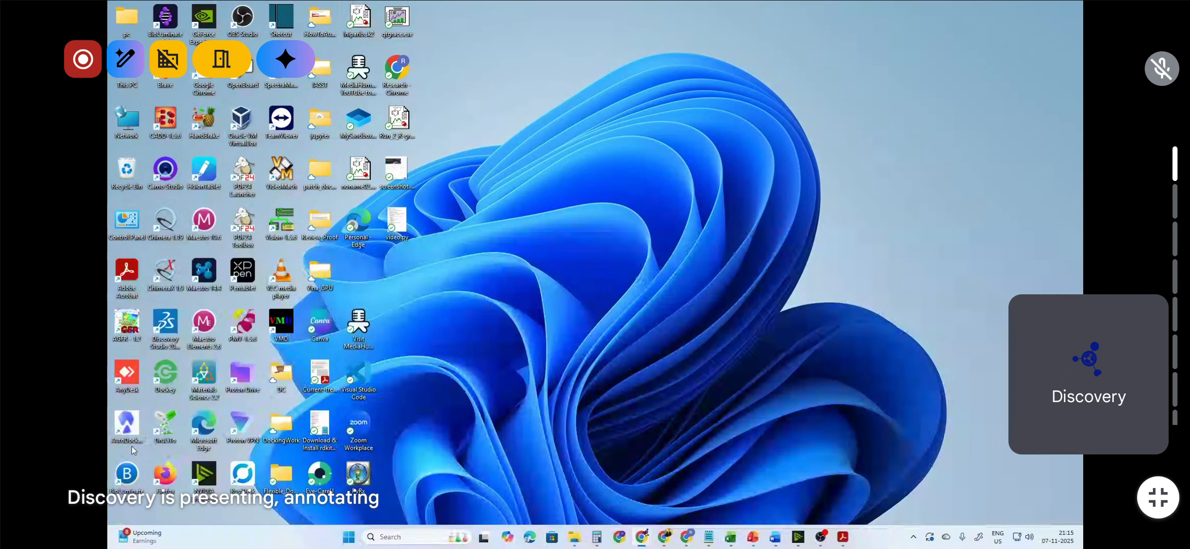
Step: Relaunch AutoDockTools from the desktop and maximize its window
{"action": "left_click", "coordinate": [129, 428]}
{"action": "double_click", "coordinate": [129, 429]}
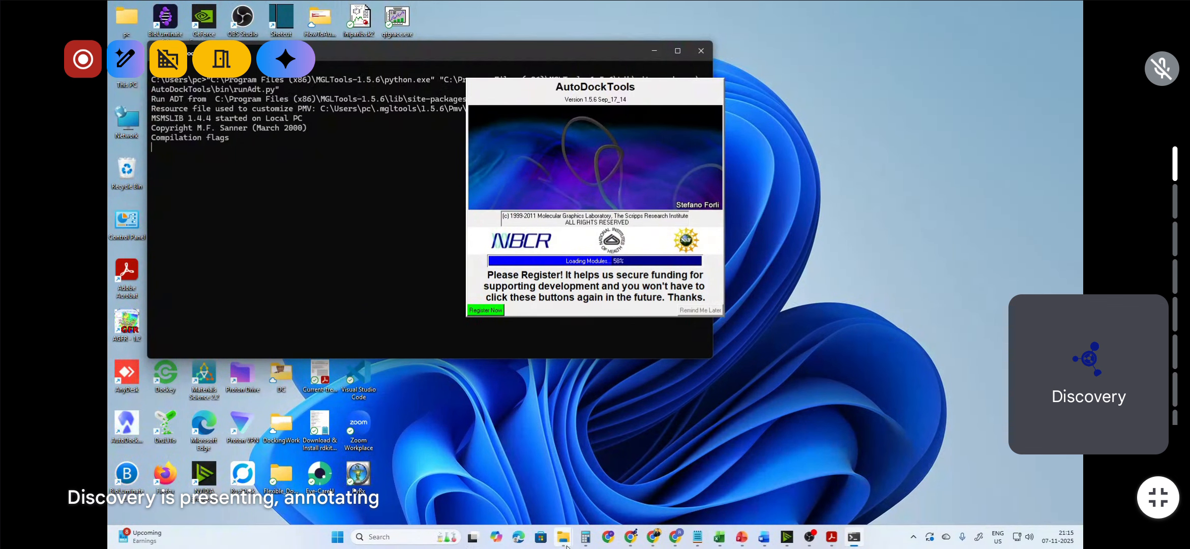
{"action": "mouse_move", "coordinate": [567, 546]}
{"action": "left_click", "coordinate": [509, 478]}
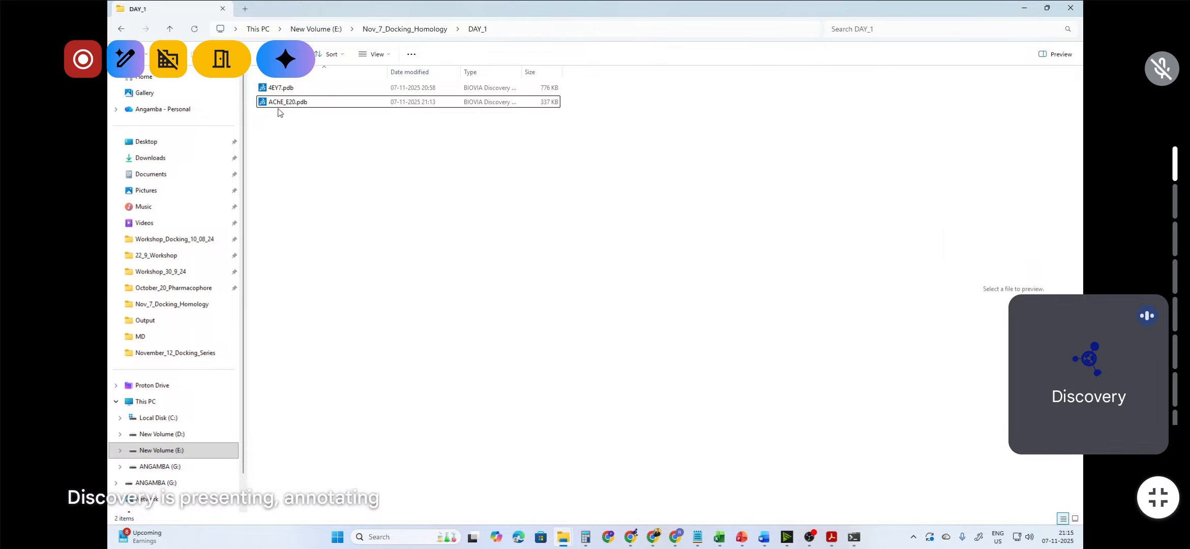
{"action": "left_click", "coordinate": [1027, 10]}
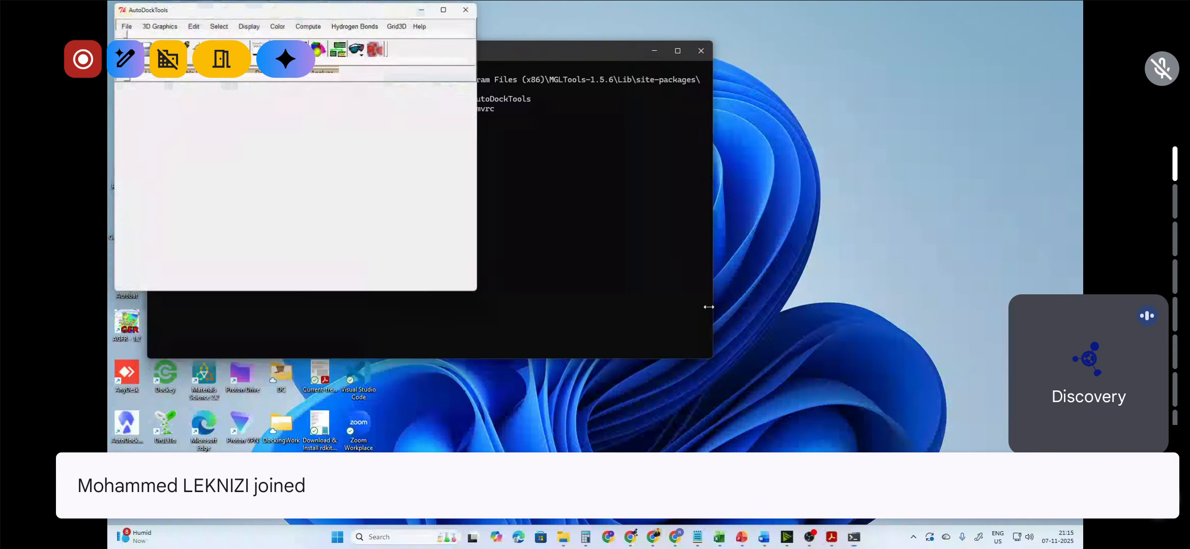
{"action": "left_click", "coordinate": [451, 5]}
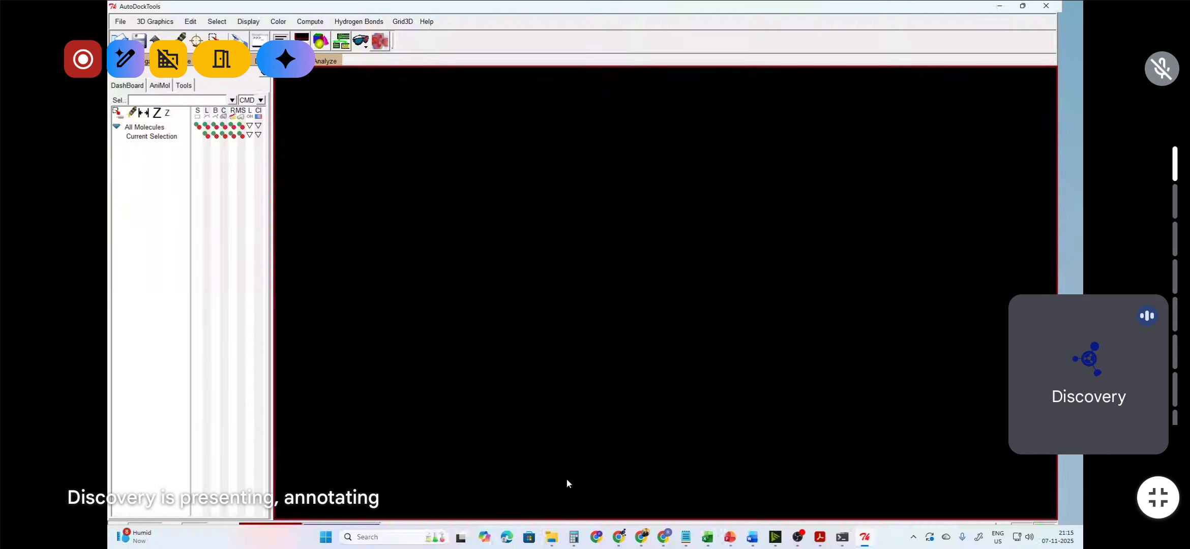
{"action": "left_click", "coordinate": [549, 537]}
{"action": "left_click", "coordinate": [480, 500]}
{"action": "left_click", "coordinate": [1024, 7]}
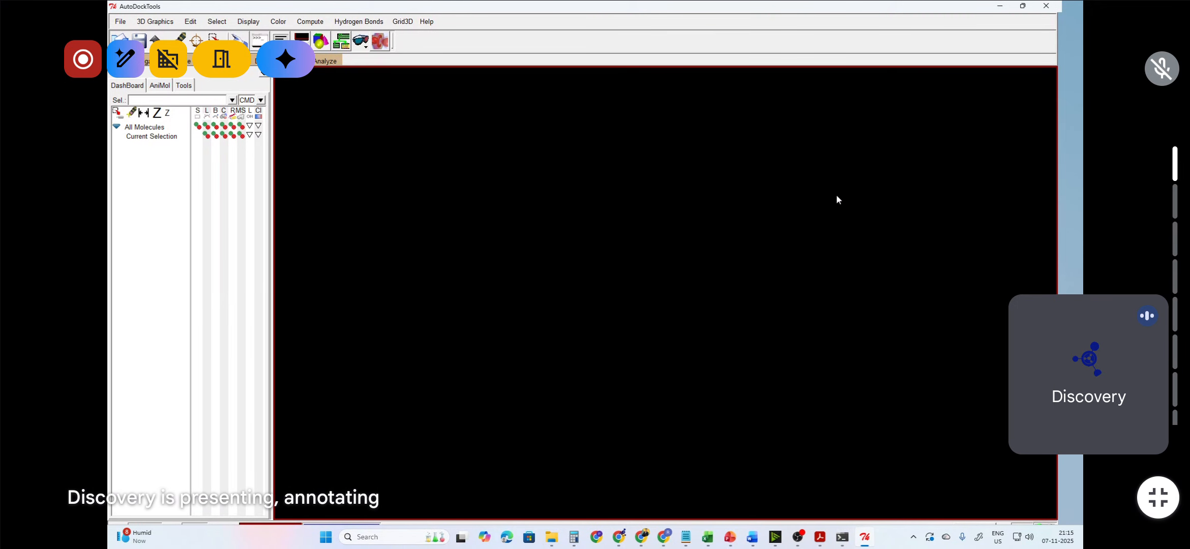
{"action": "left_click", "coordinate": [1023, 7]}
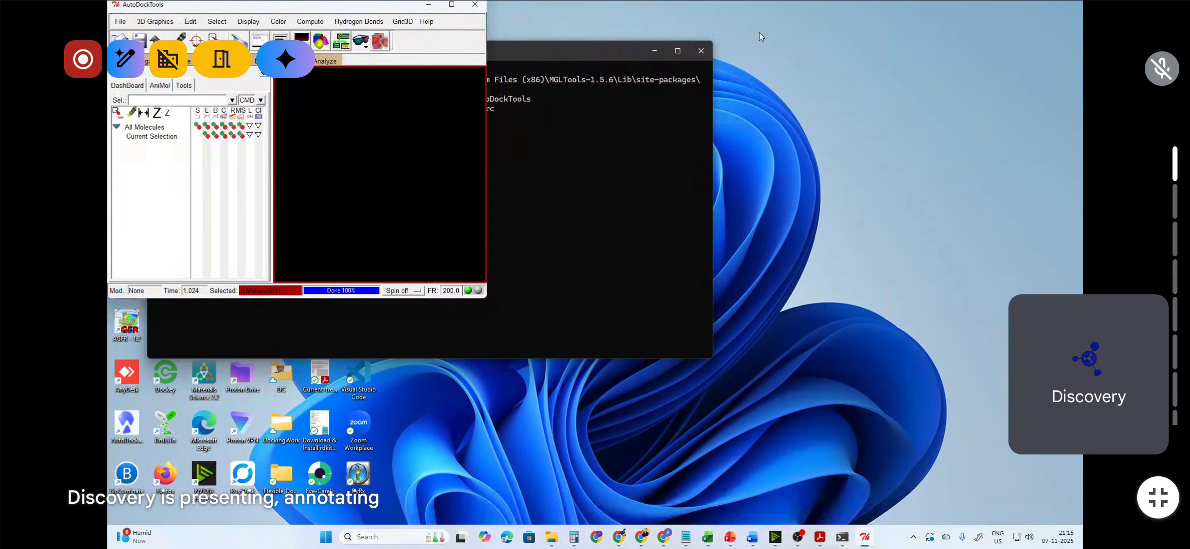
{"action": "left_click", "coordinate": [455, 6]}
Step: Read the molecule AChE_E20.pdb from the DAY_1 folder
{"action": "left_click", "coordinate": [121, 23]}
{"action": "left_click", "coordinate": [137, 80]}
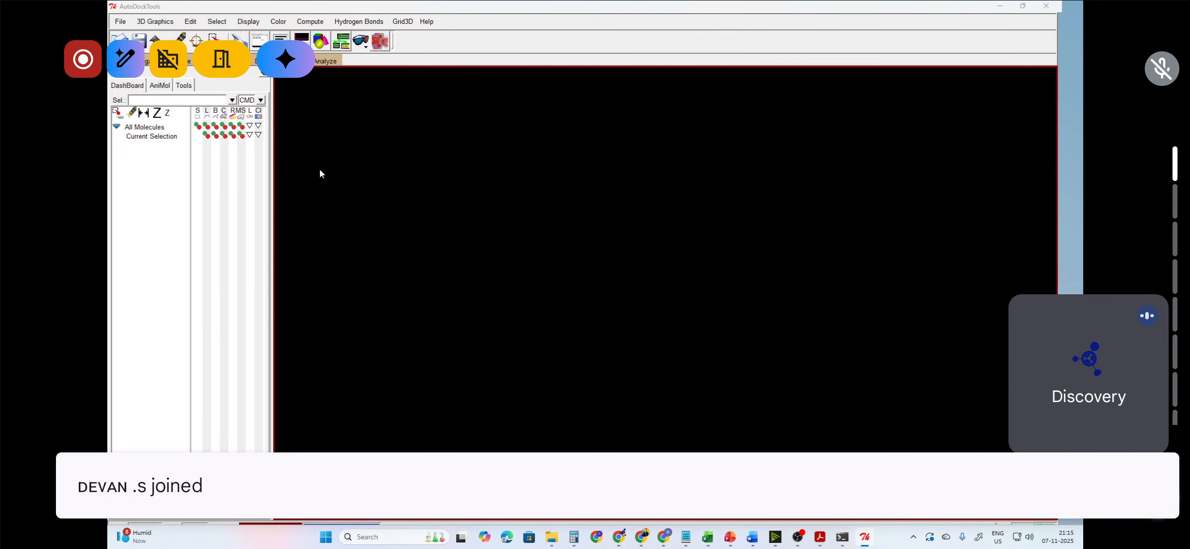
{"action": "left_click", "coordinate": [473, 163]}
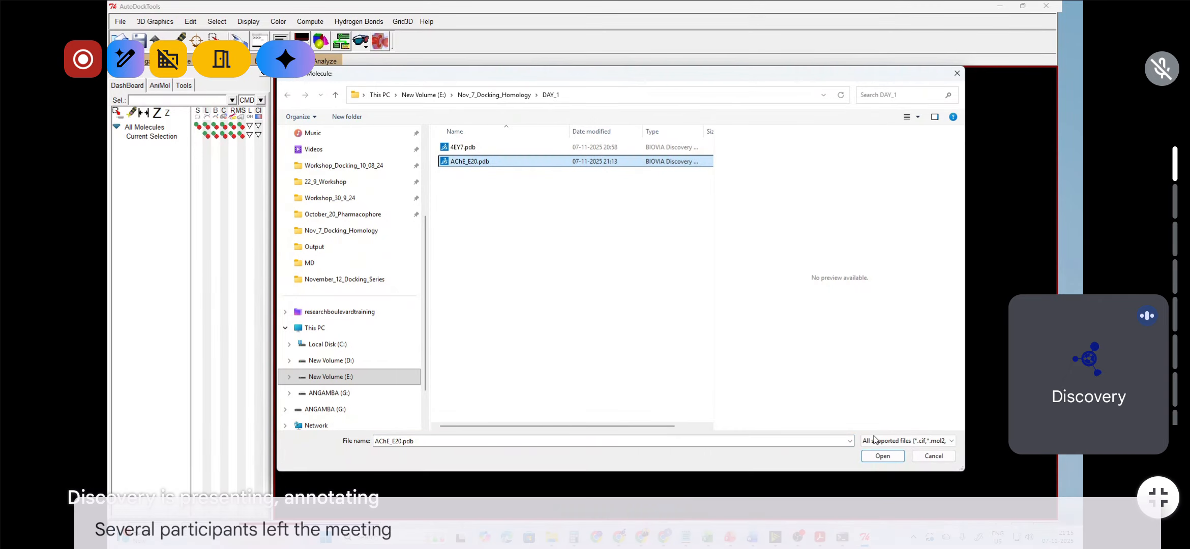
{"action": "key", "text": "Return"}
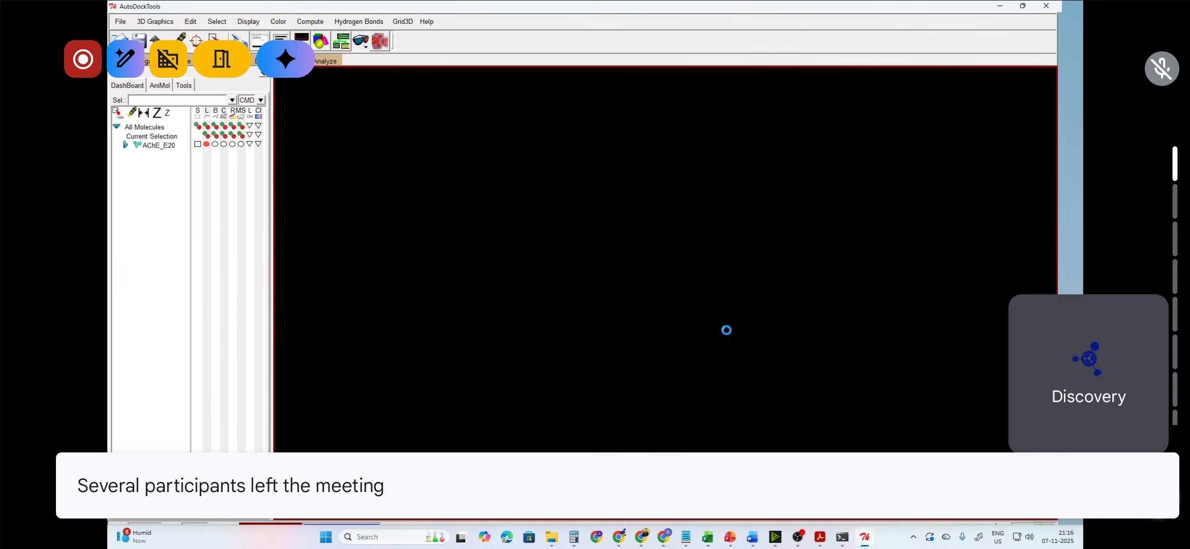
Step: Select the remaining ligand residue at the end of chain A and delete the selected atoms, continuing past the warning
{"action": "left_click_drag", "start_coordinate": [792, 282], "coordinate": [566, 230]}
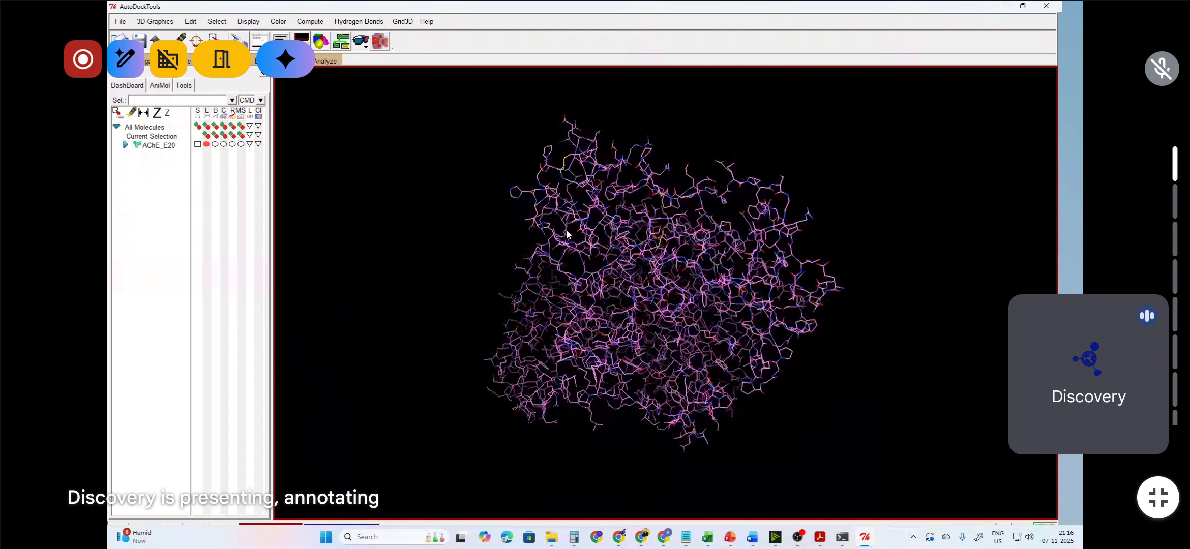
{"action": "left_click", "coordinate": [126, 145]}
{"action": "left_click", "coordinate": [134, 154]}
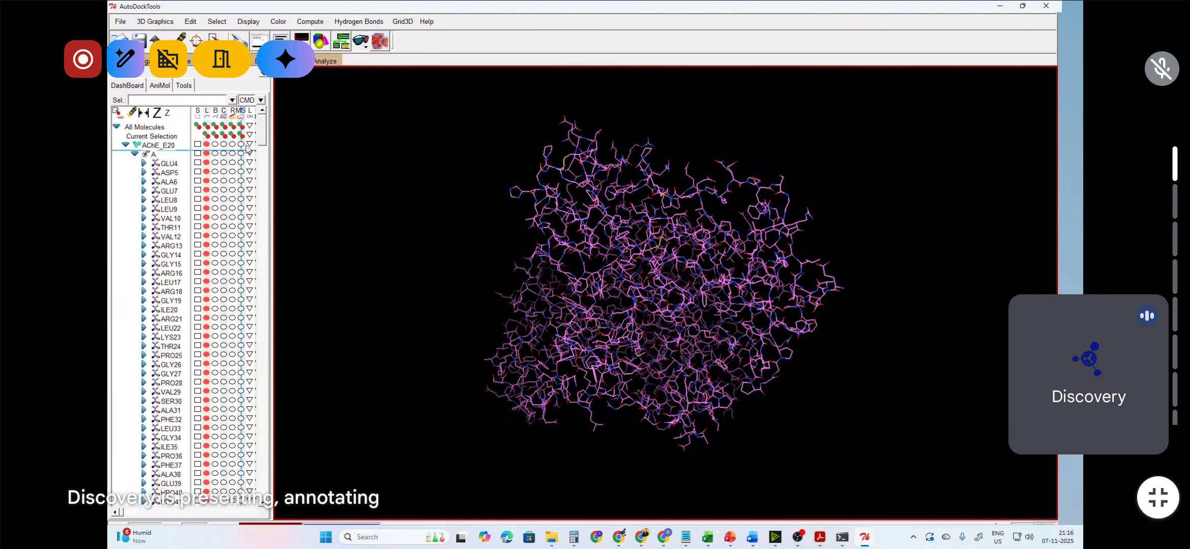
{"action": "left_click_drag", "start_coordinate": [260, 132], "coordinate": [252, 505]}
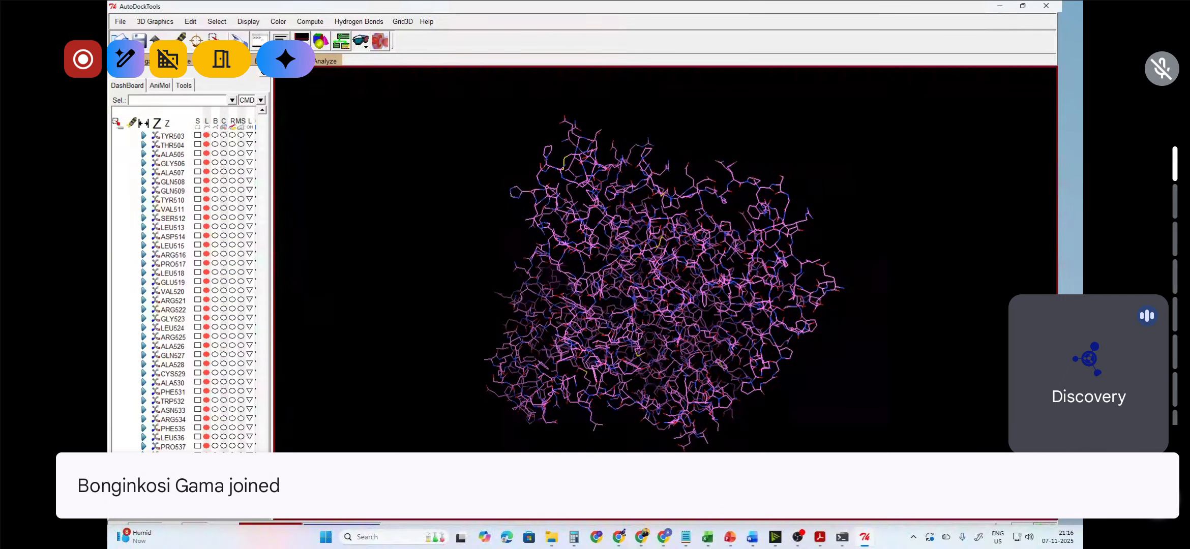
{"action": "left_click", "coordinate": [198, 501]}
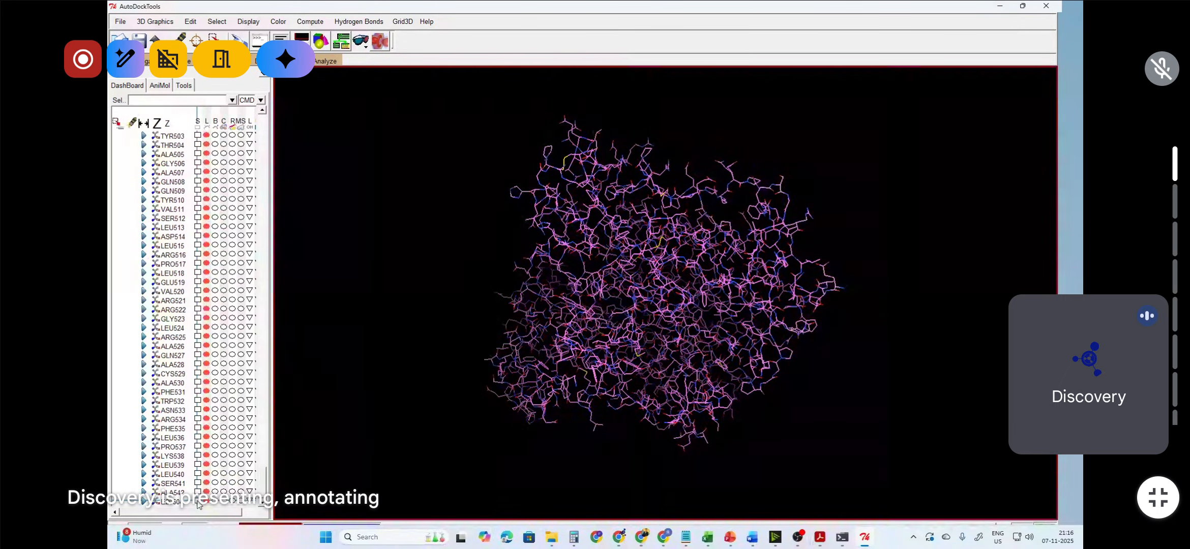
{"action": "left_click_drag", "start_coordinate": [590, 330], "coordinate": [687, 447]}
{"action": "scroll", "coordinate": [580, 304], "scroll_direction": "up", "scroll_amount": 3}
{"action": "left_click_drag", "start_coordinate": [582, 271], "coordinate": [631, 259]}
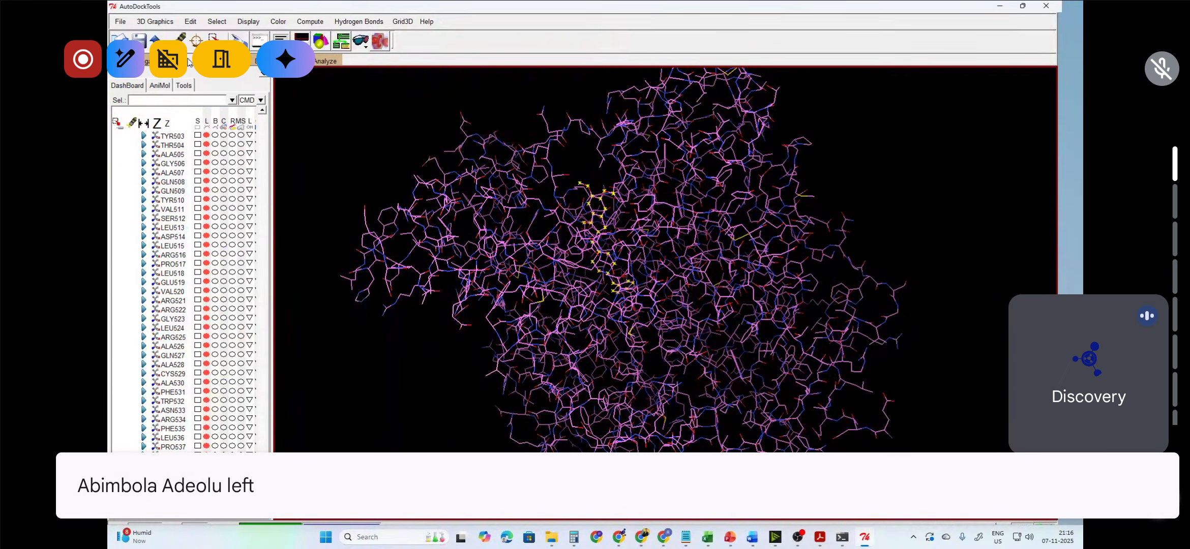
{"action": "left_click", "coordinate": [192, 24]}
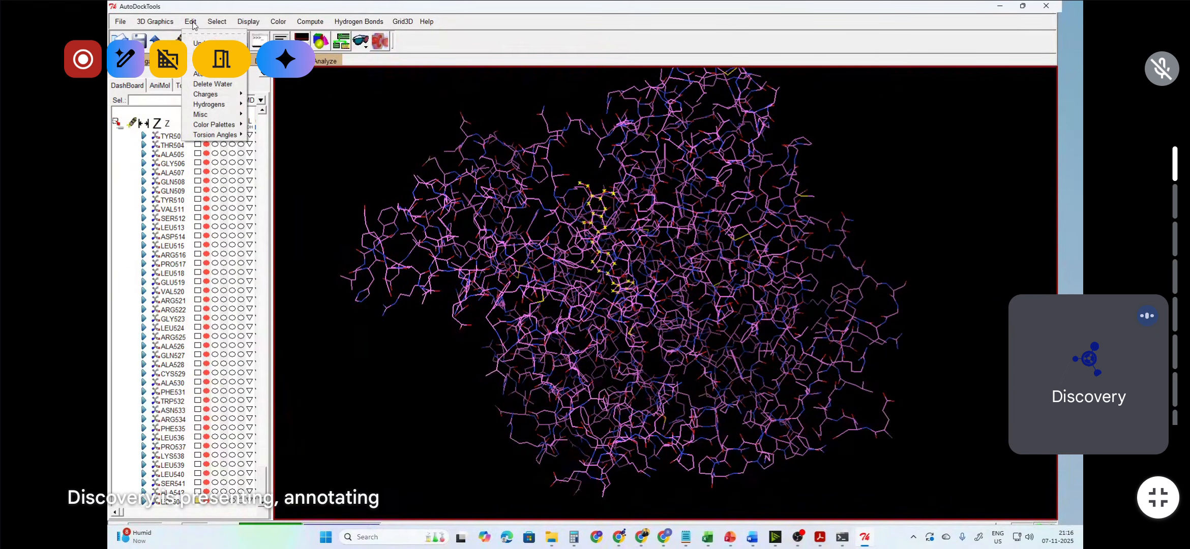
{"action": "mouse_move", "coordinate": [213, 63]}
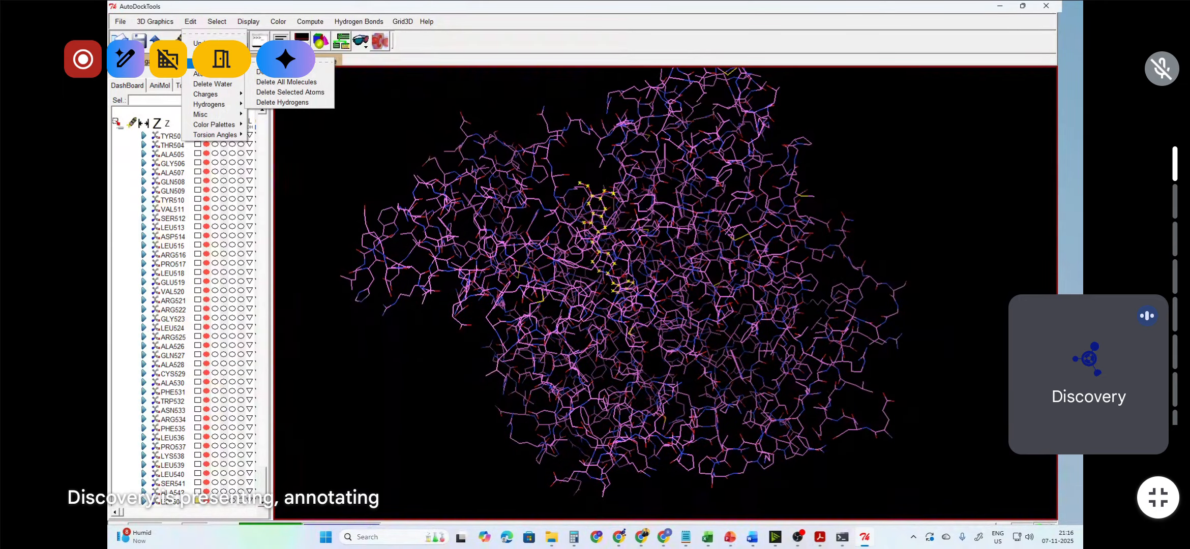
{"action": "left_click", "coordinate": [296, 94]}
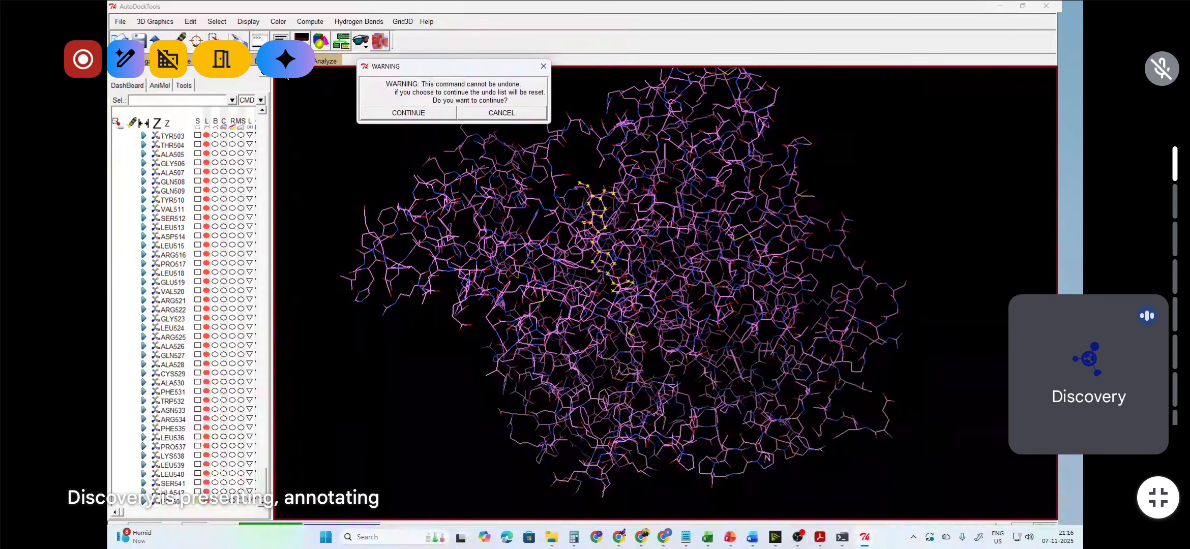
{"action": "left_click", "coordinate": [407, 117]}
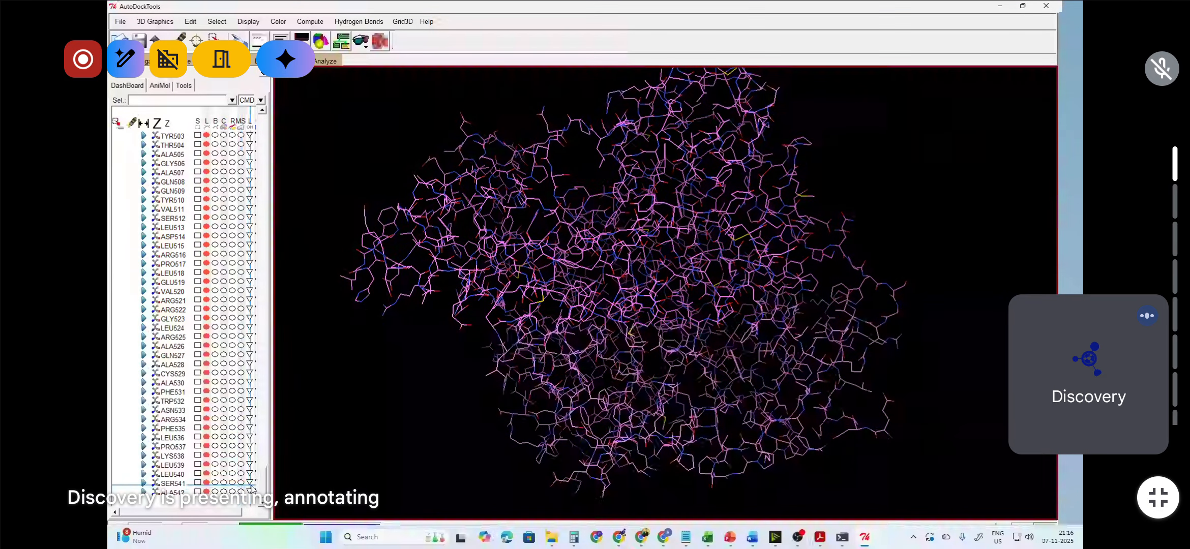
Step: Switch to PowerPoint to review the protein preparation workflow slide, then return to AutoDockTools
{"action": "left_click_drag", "start_coordinate": [261, 486], "coordinate": [267, 109]}
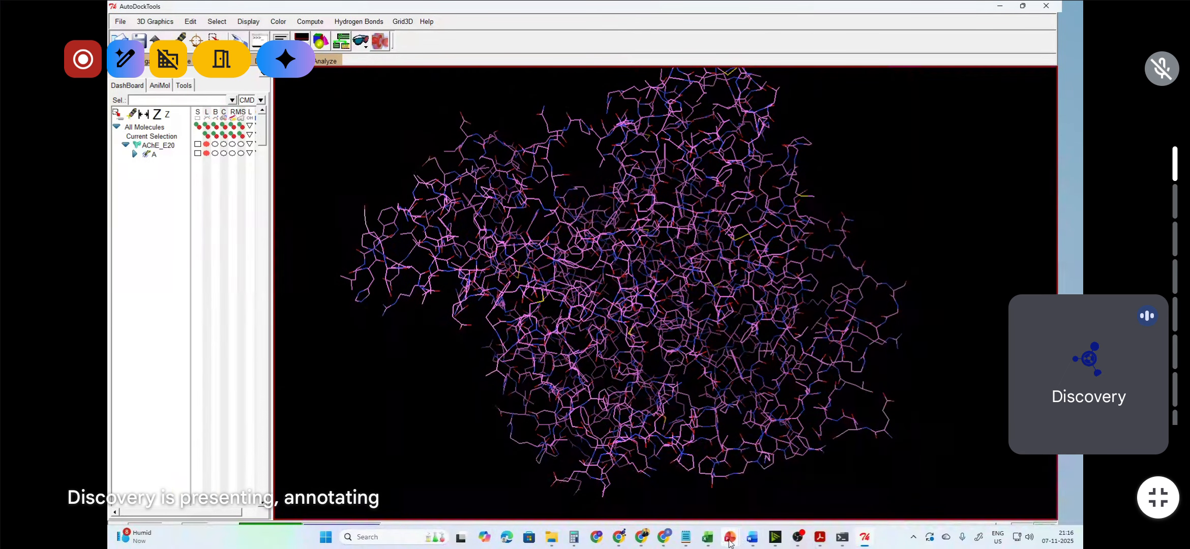
{"action": "mouse_move", "coordinate": [730, 542]}
{"action": "left_click", "coordinate": [677, 488]}
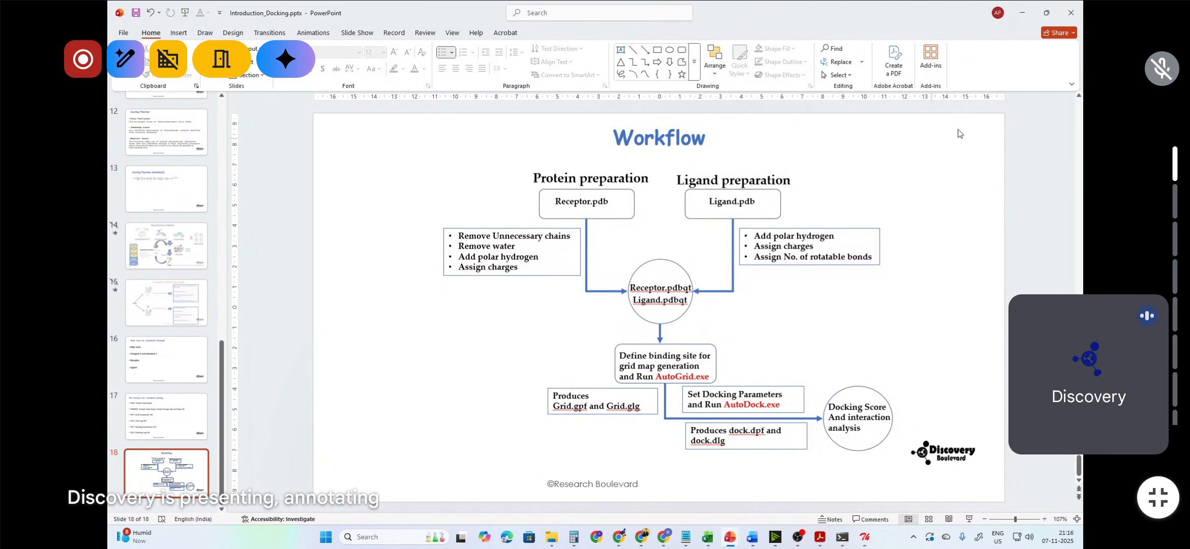
{"action": "left_click", "coordinate": [1023, 12]}
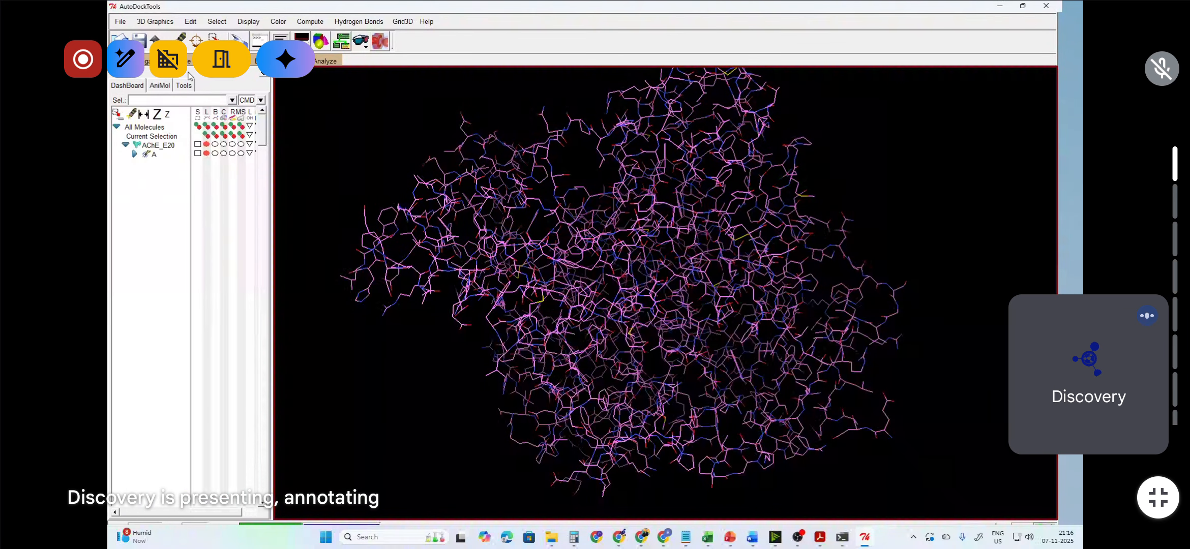
Step: Add polar-only hydrogens to the protein with the noBondOrder method and atom renumbering
{"action": "left_click", "coordinate": [191, 23]}
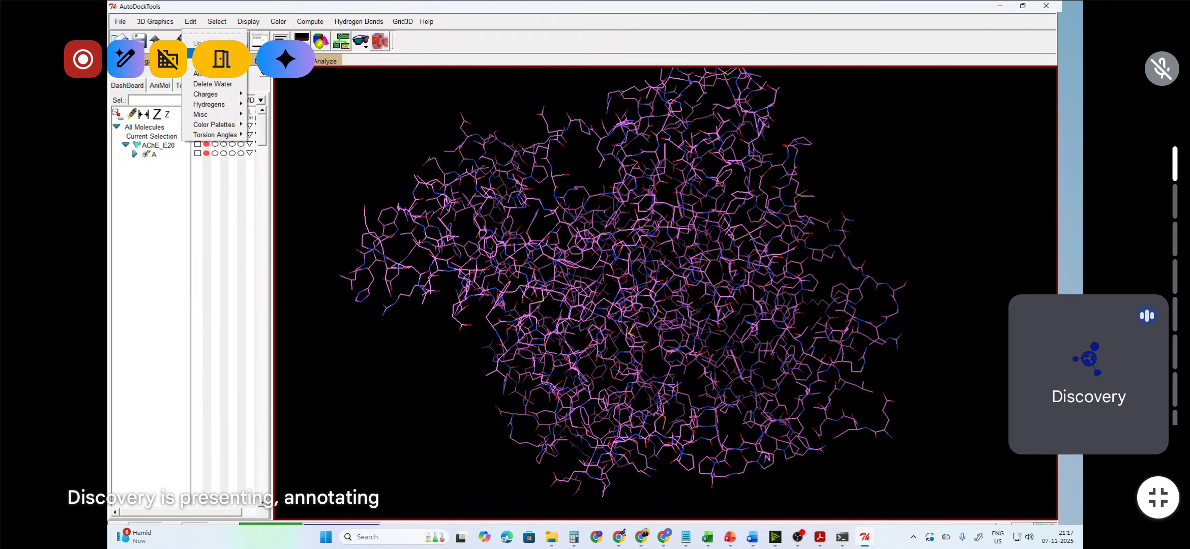
{"action": "mouse_move", "coordinate": [218, 100]}
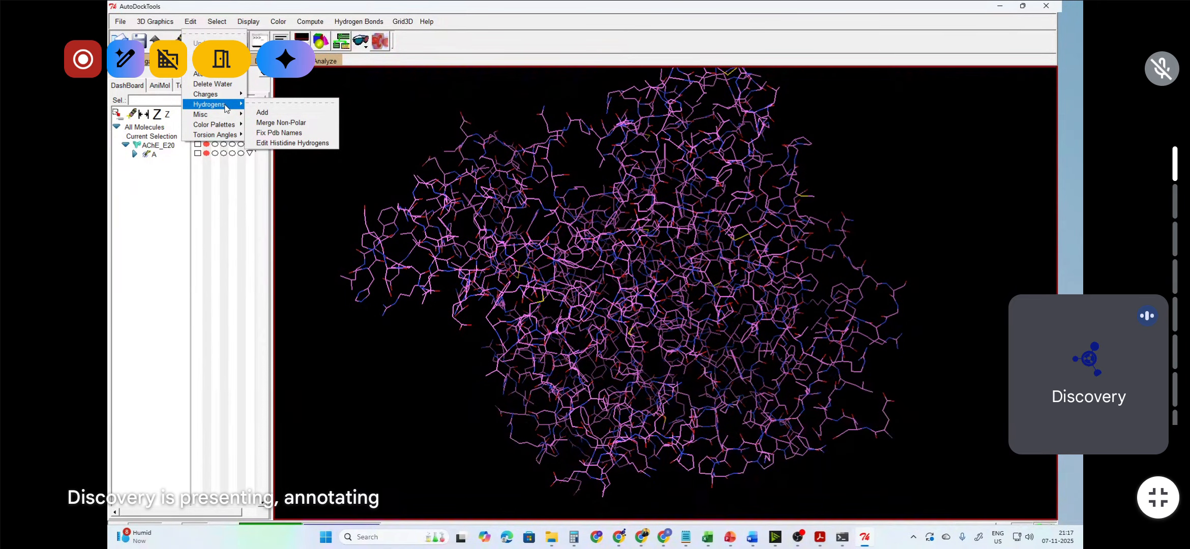
{"action": "left_click", "coordinate": [277, 117]}
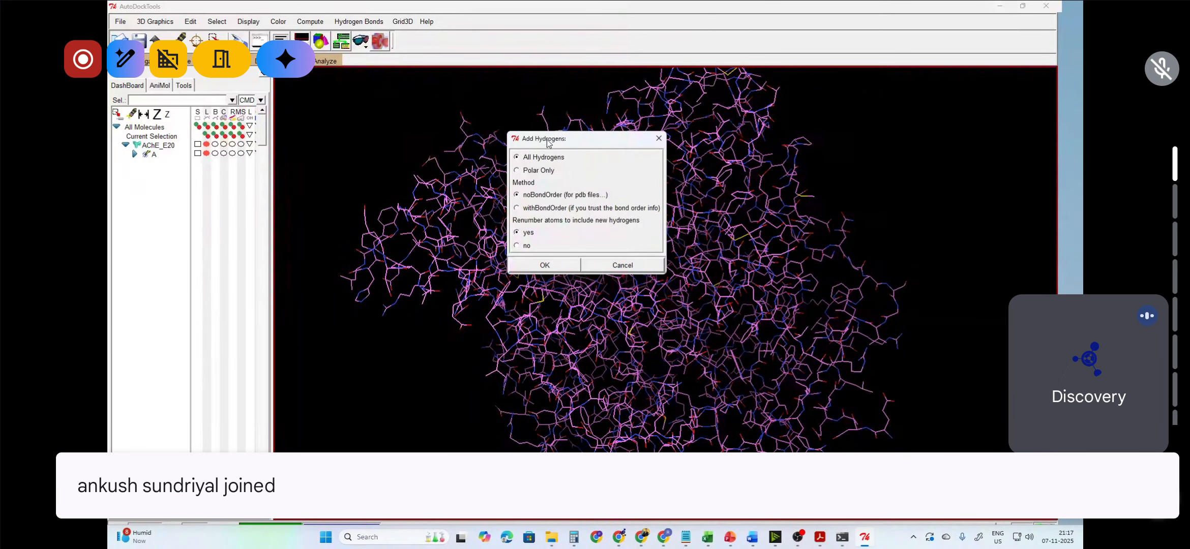
{"action": "left_click_drag", "start_coordinate": [544, 139], "coordinate": [373, 113]}
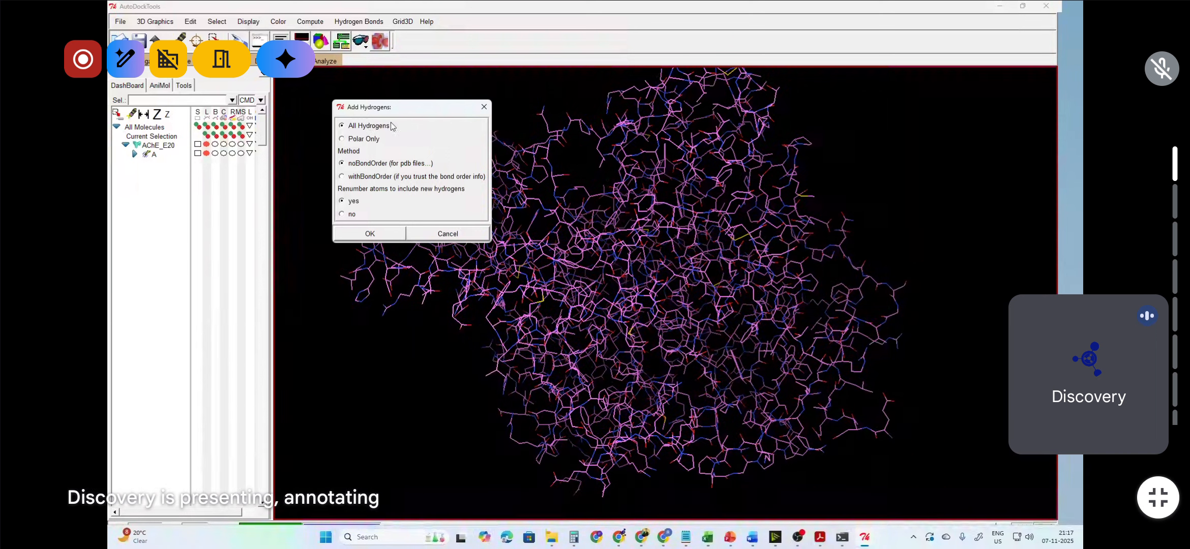
{"action": "left_click", "coordinate": [374, 144]}
{"action": "left_click", "coordinate": [362, 235]}
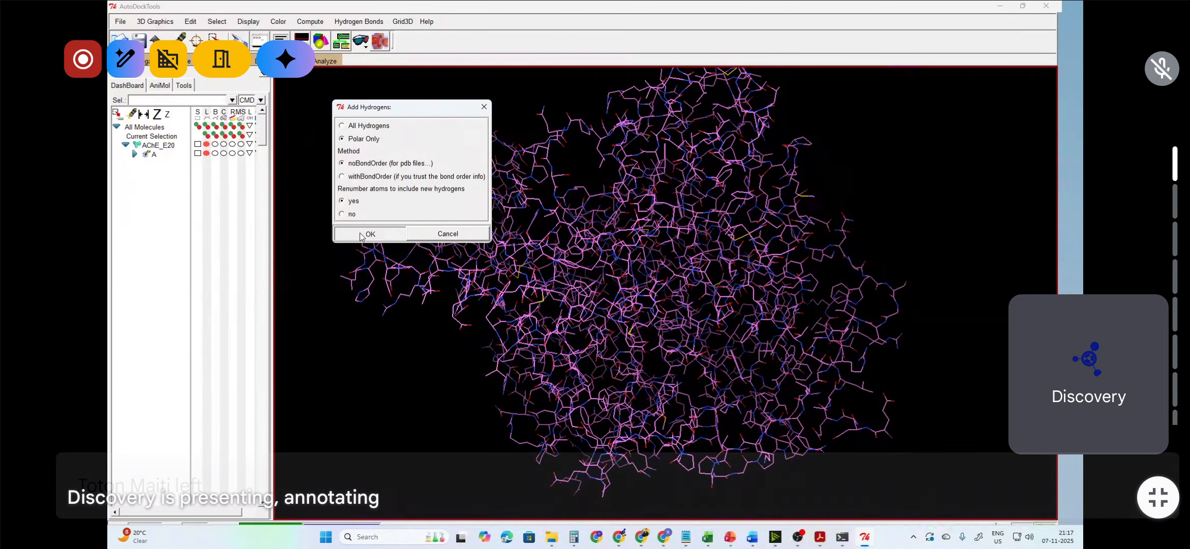
{"action": "left_click", "coordinate": [362, 235]}
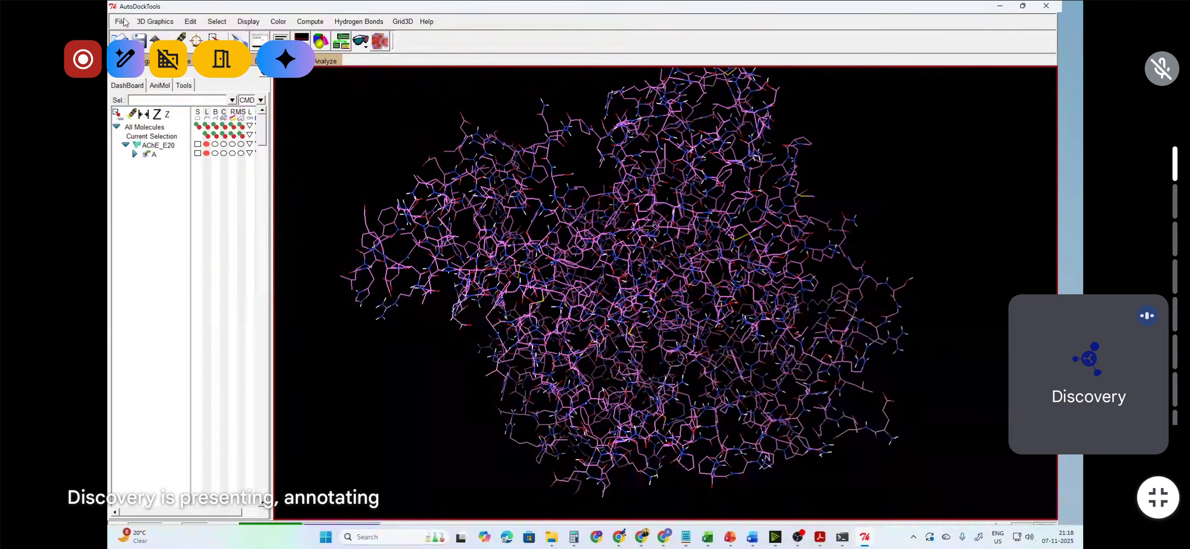
{"action": "left_click", "coordinate": [190, 22]}
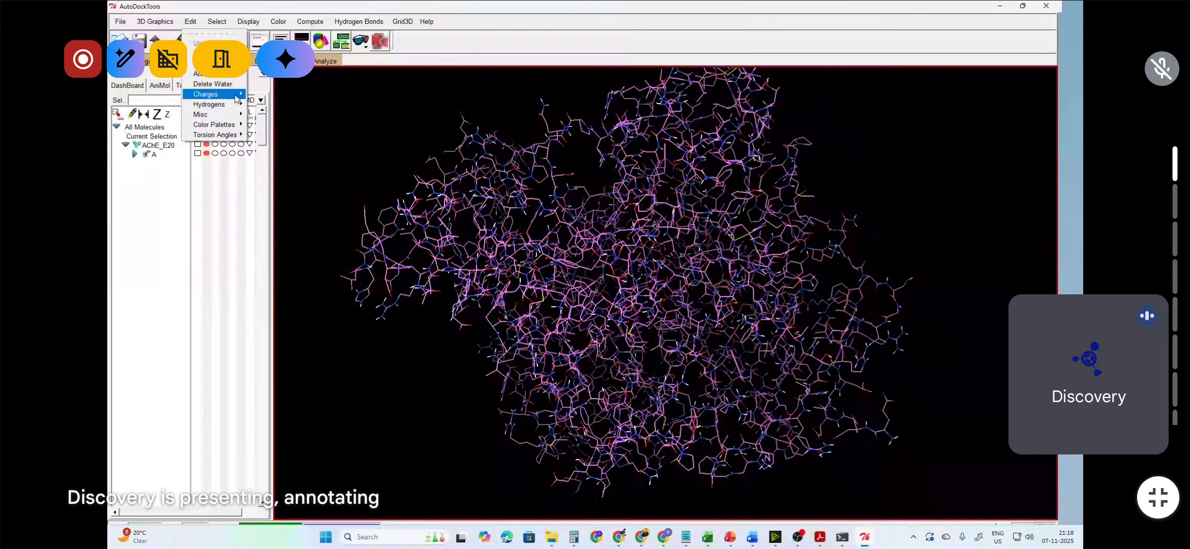
{"action": "mouse_move", "coordinate": [230, 105]}
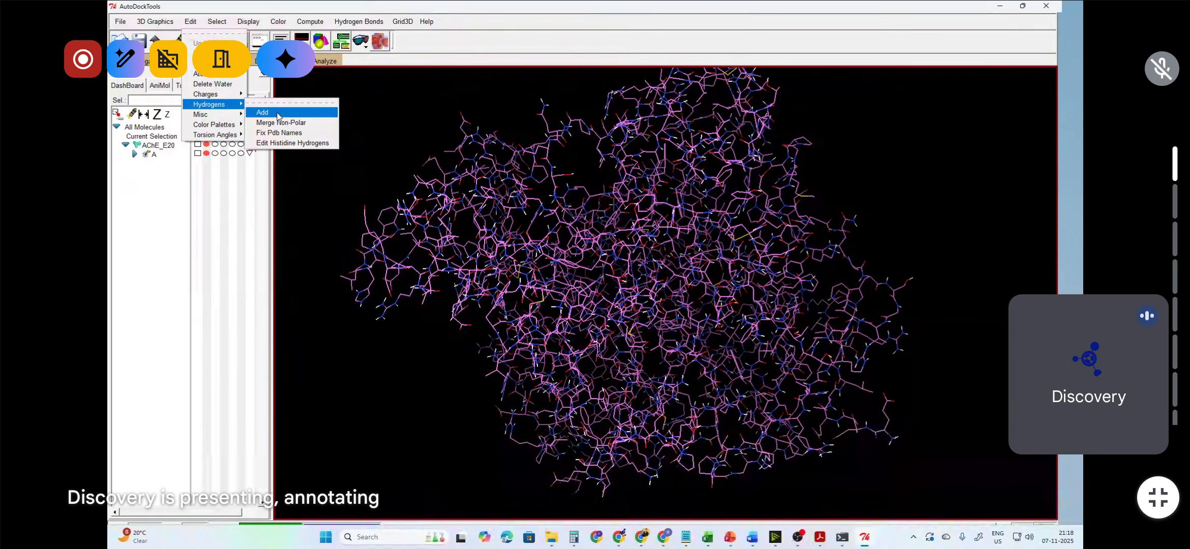
{"action": "left_click", "coordinate": [278, 113]}
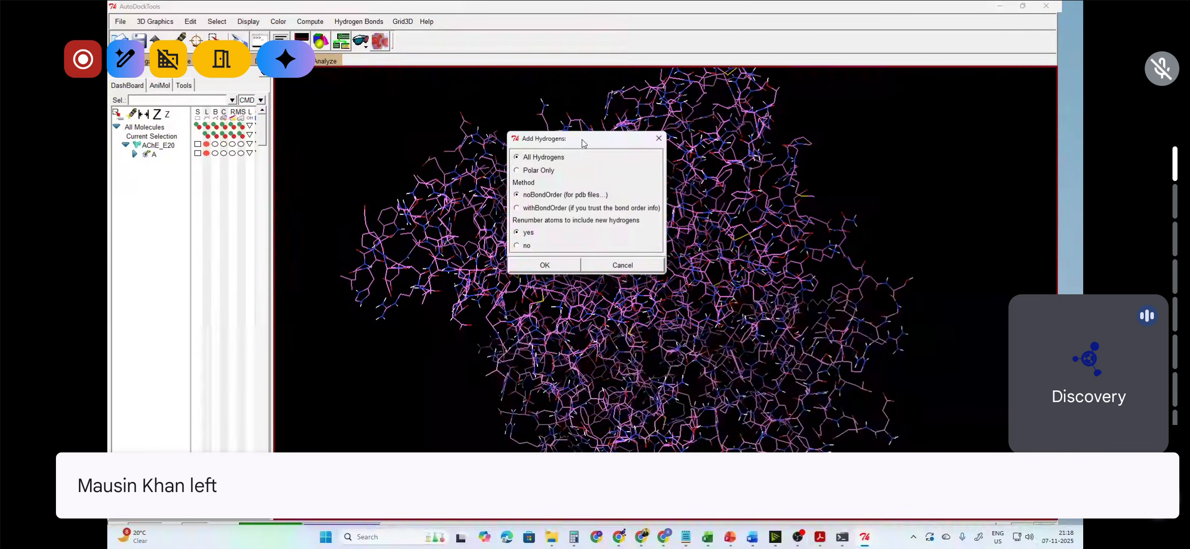
{"action": "left_click_drag", "start_coordinate": [582, 137], "coordinate": [374, 98]}
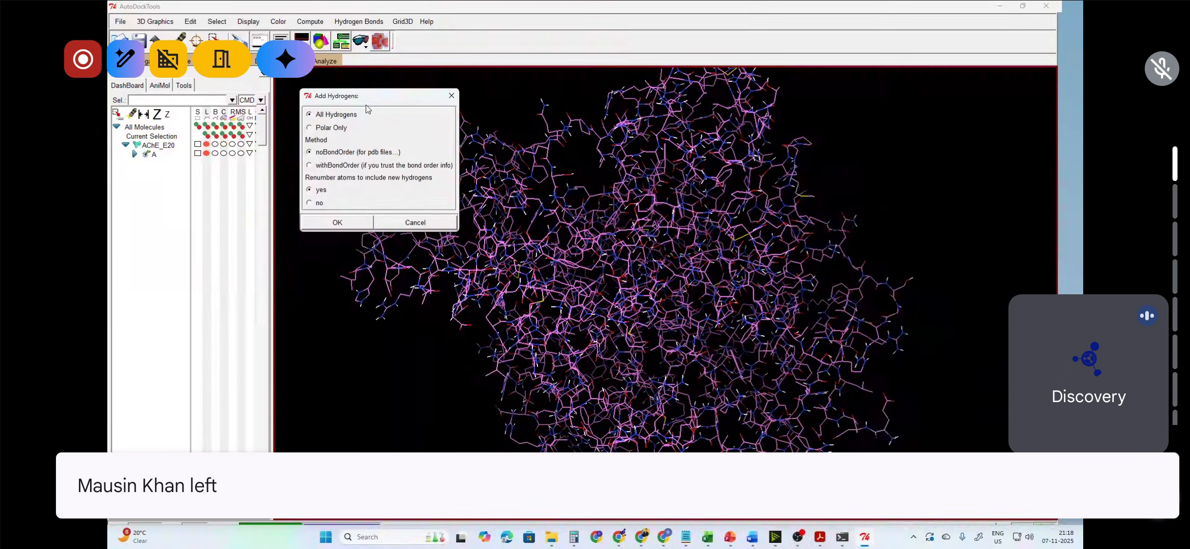
{"action": "left_click", "coordinate": [321, 129]}
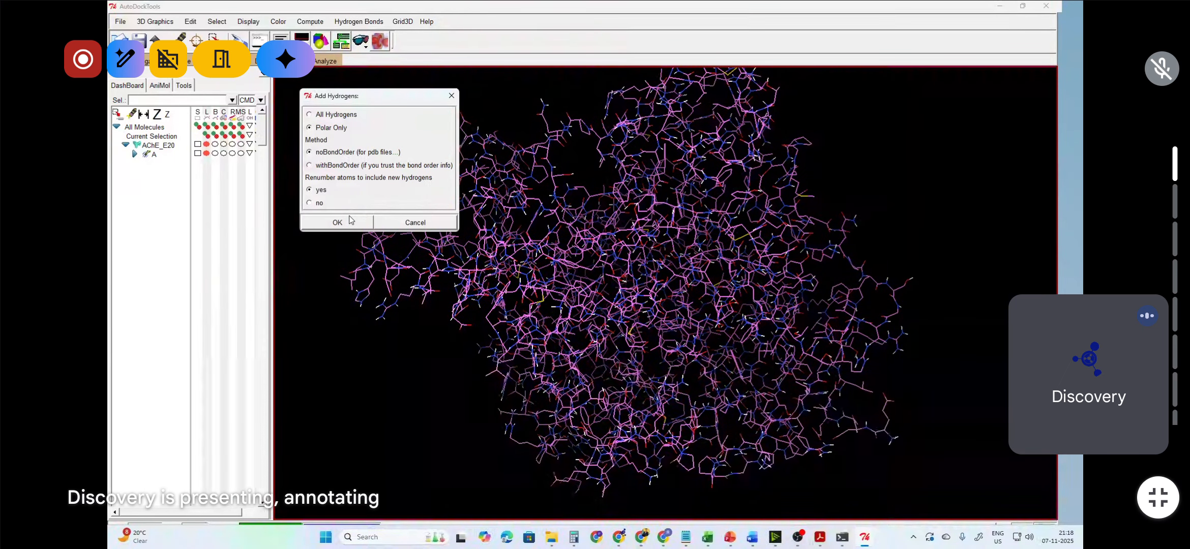
{"action": "left_click", "coordinate": [431, 229]}
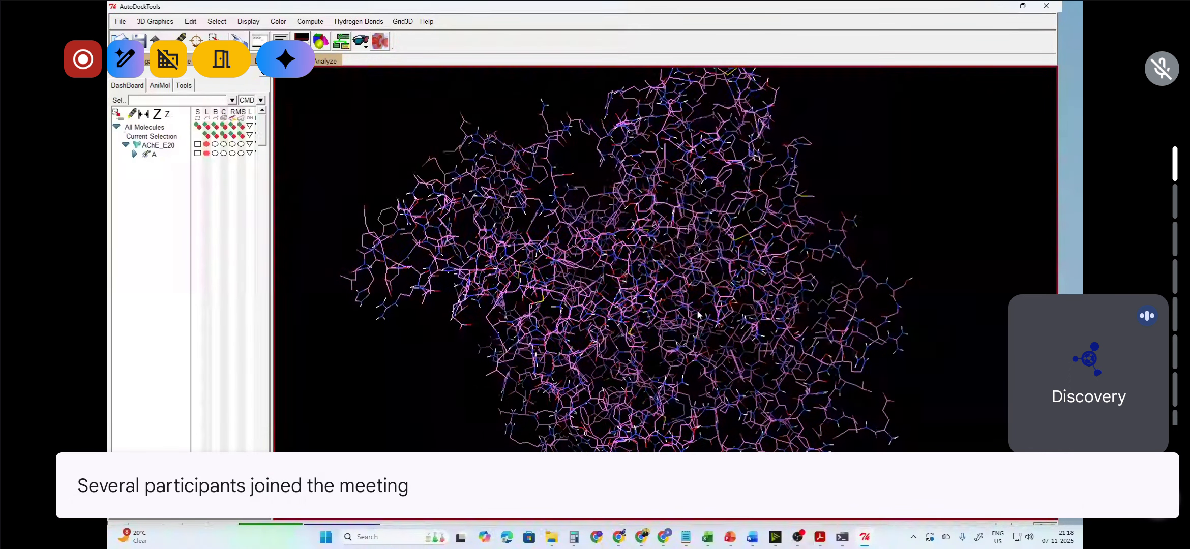
Step: Switch to PowerPoint to view the workflow slide
{"action": "left_click", "coordinate": [729, 537]}
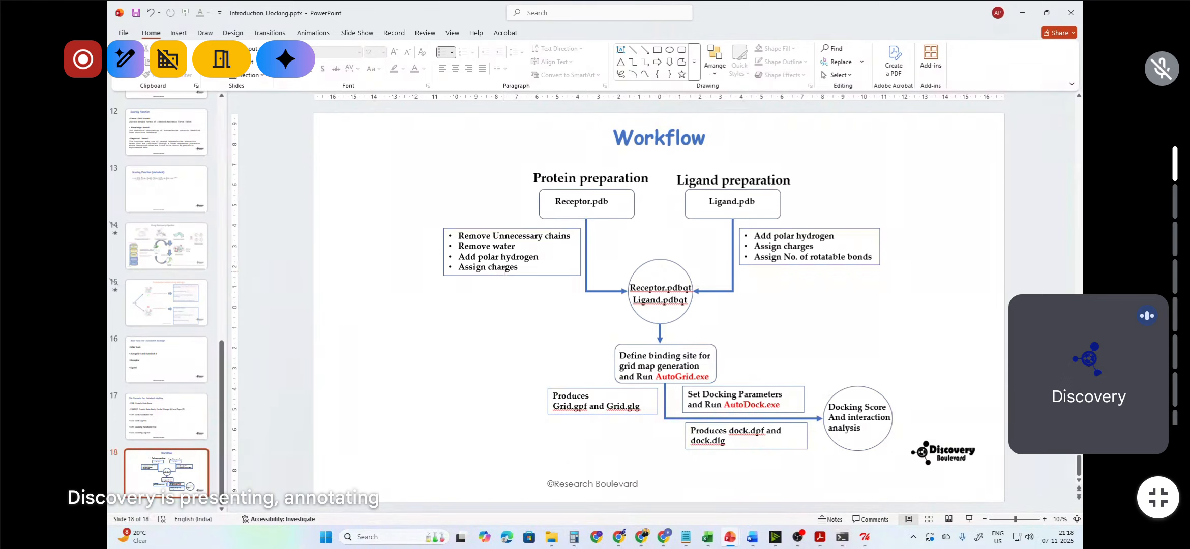
Step: Return to AutoDockTools and add Kollman charges to the protein, dismissing the charge warning
{"action": "left_click", "coordinate": [1022, 13]}
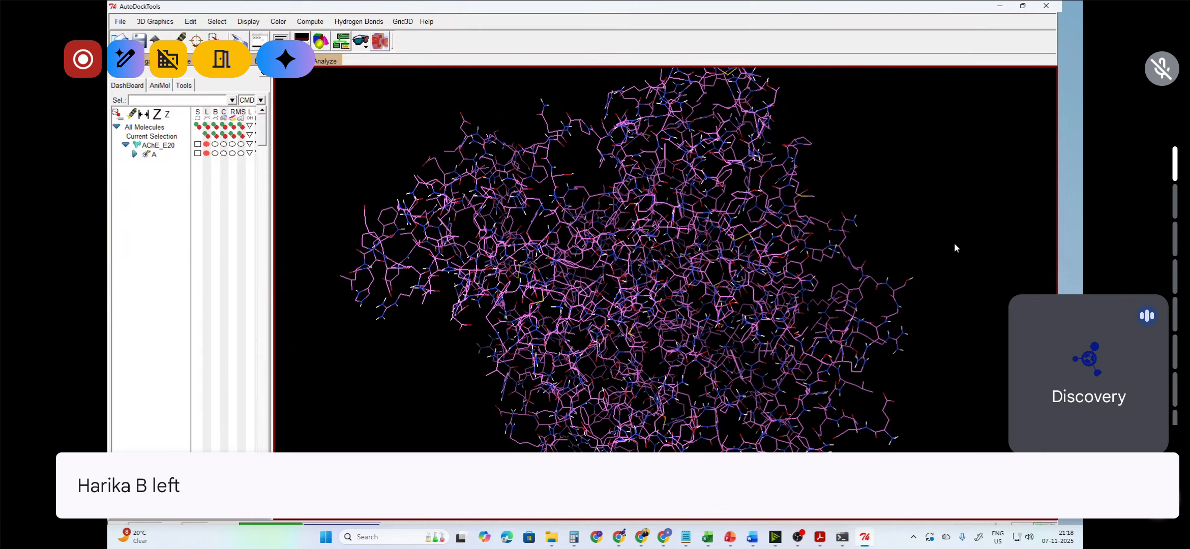
{"action": "left_click", "coordinate": [190, 22]}
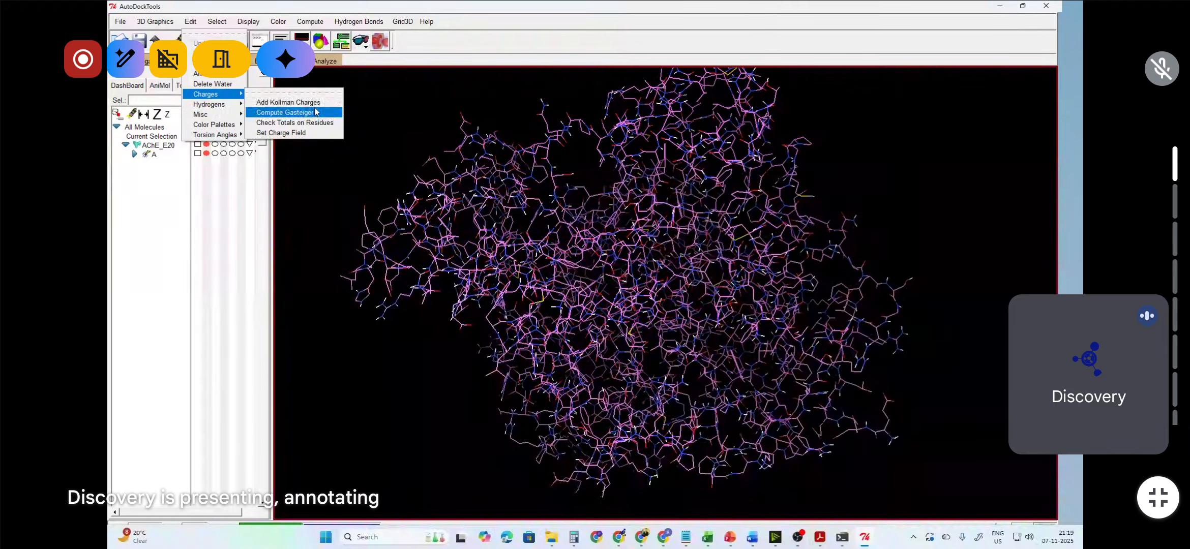
{"action": "left_click", "coordinate": [321, 102]}
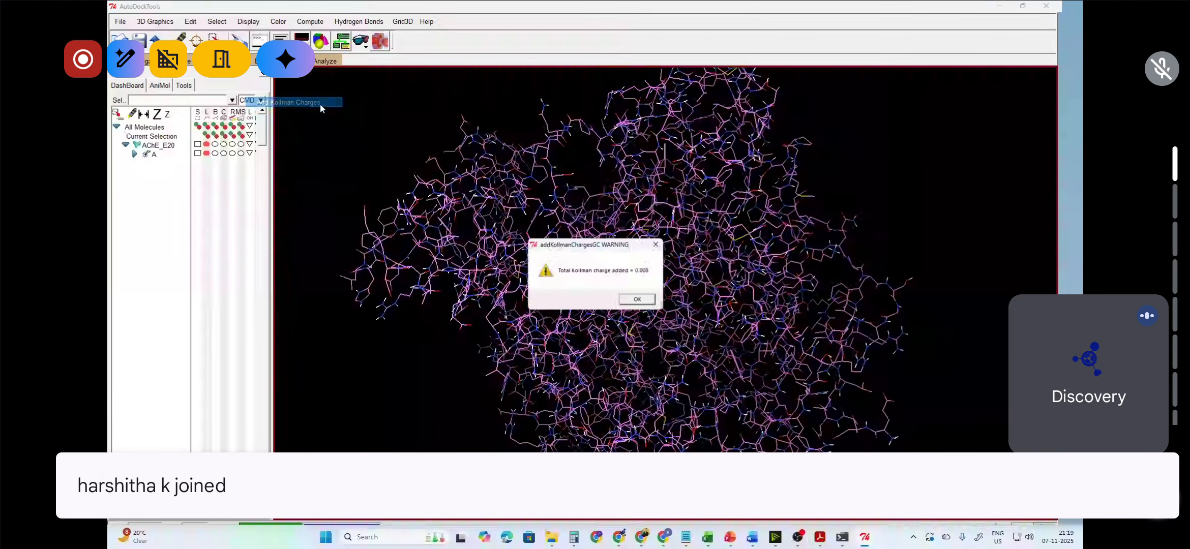
{"action": "left_click_drag", "start_coordinate": [618, 250], "coordinate": [559, 173]}
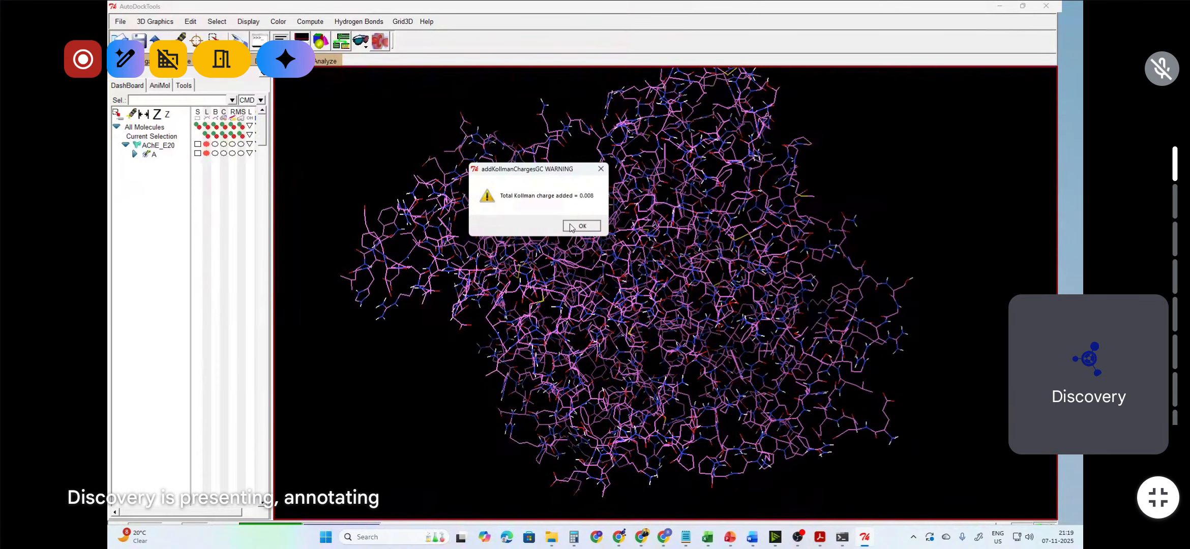
{"action": "left_click", "coordinate": [581, 226]}
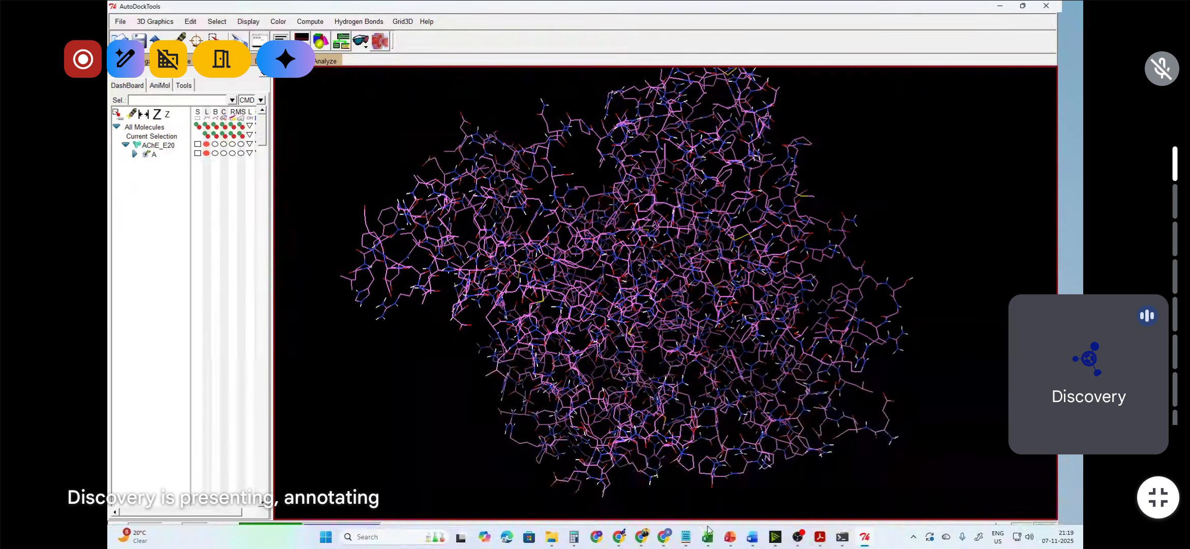
Step: Switch to PowerPoint to review the receptor and ligand PDBQT stage of the workflow slide, then return to AutoDockTools
{"action": "mouse_move", "coordinate": [730, 537]}
{"action": "left_click", "coordinate": [665, 489]}
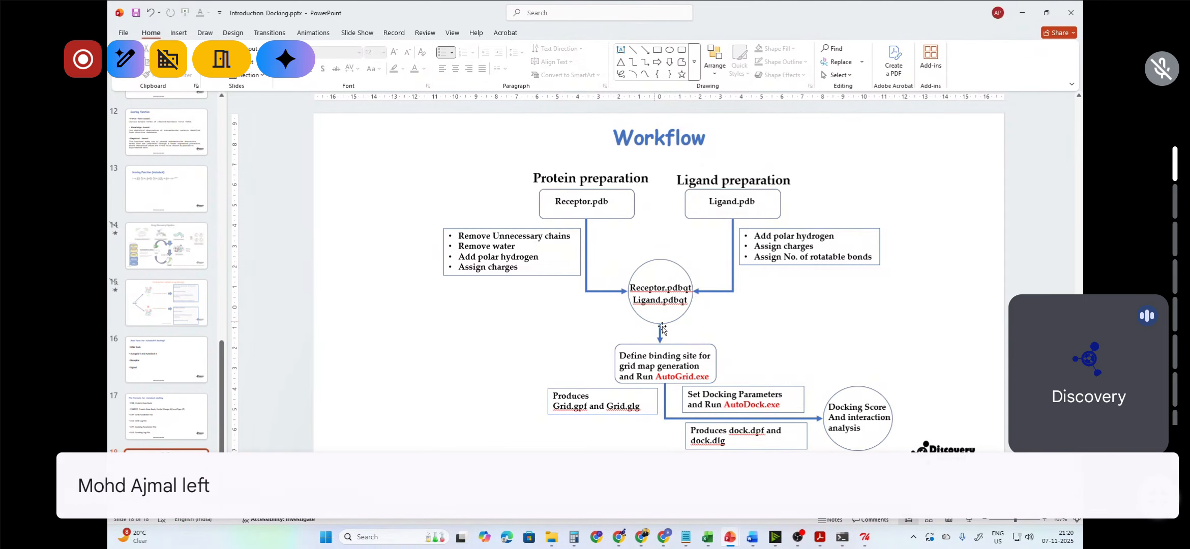
{"action": "left_click", "coordinate": [690, 288]}
{"action": "double_click", "coordinate": [689, 288]}
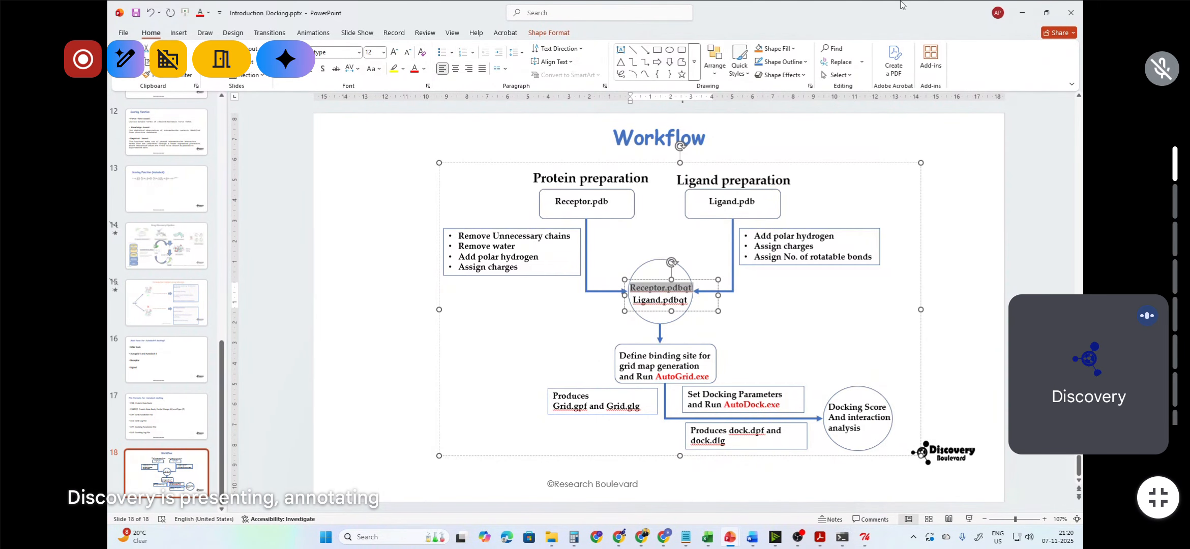
{"action": "left_click", "coordinate": [1023, 13]}
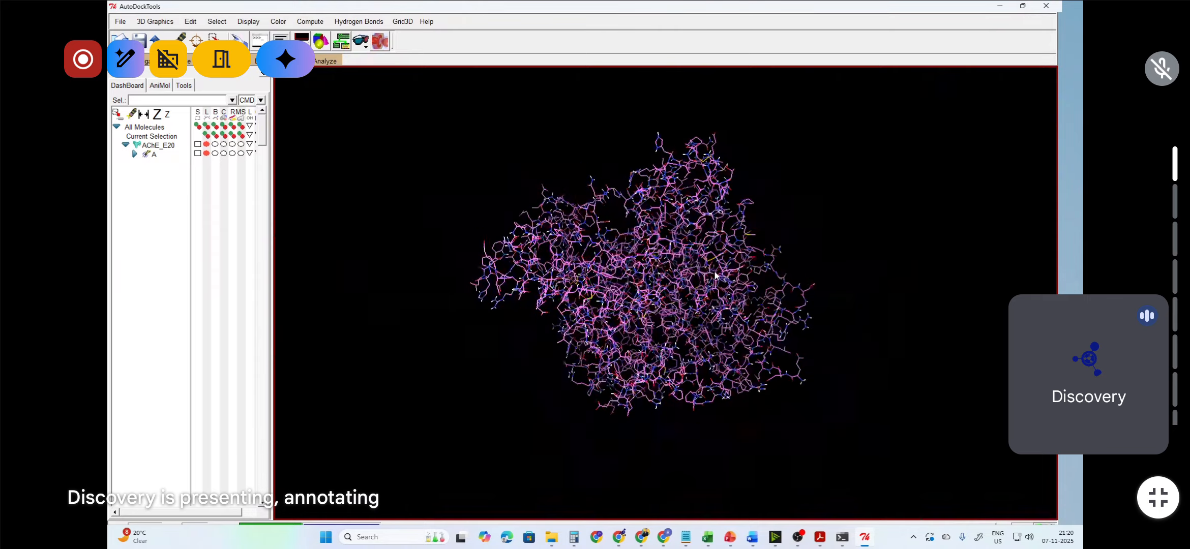
{"action": "scroll", "coordinate": [714, 277], "scroll_direction": "down", "scroll_amount": 1}
{"action": "mouse_move", "coordinate": [670, 344]}
{"action": "right_mouse_down"}
{"action": "mouse_move", "coordinate": [627, 356]}
{"action": "mouse_move", "coordinate": [651, 351]}
{"action": "right_mouse_up"}
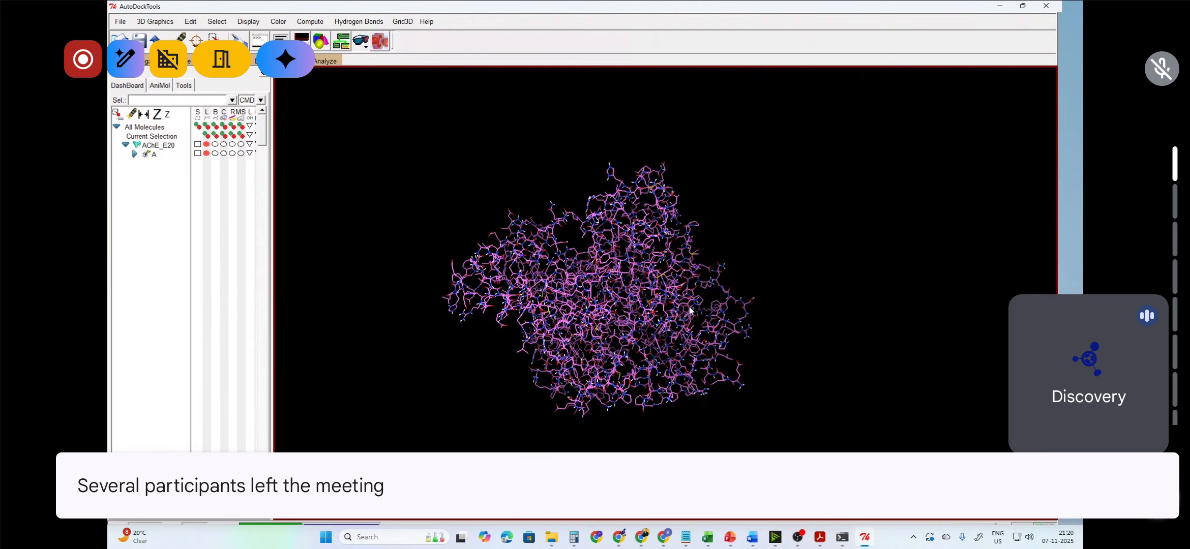
{"action": "scroll", "coordinate": [691, 311], "scroll_direction": "up", "scroll_amount": 2}
{"action": "right_click_drag", "start_coordinate": [629, 295], "coordinate": [636, 291]}
{"action": "left_click_drag", "start_coordinate": [700, 239], "coordinate": [691, 249]}
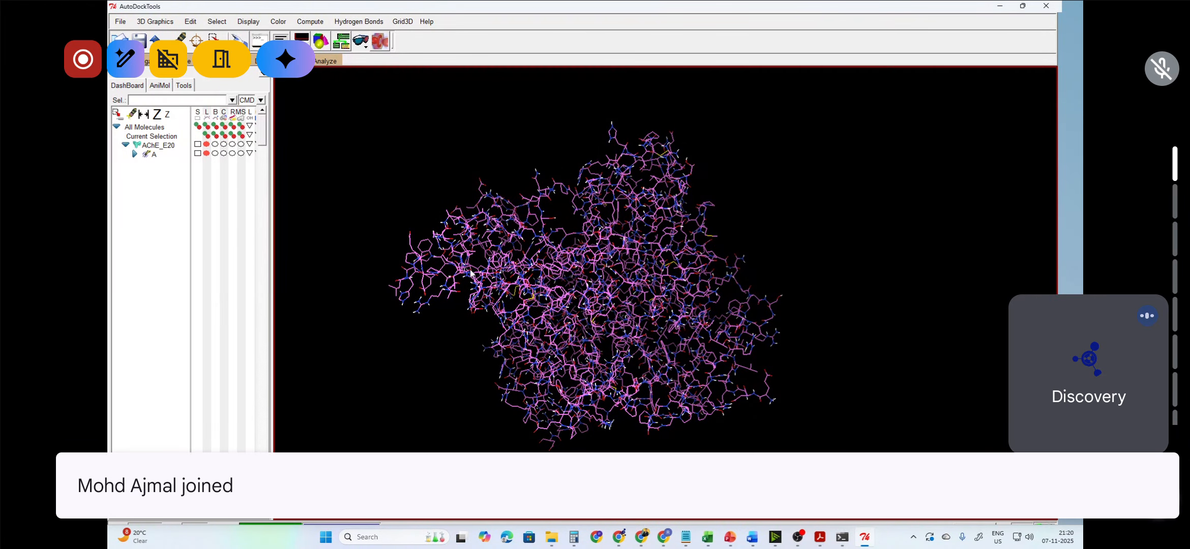
{"action": "left_click_drag", "start_coordinate": [596, 350], "coordinate": [565, 267]}
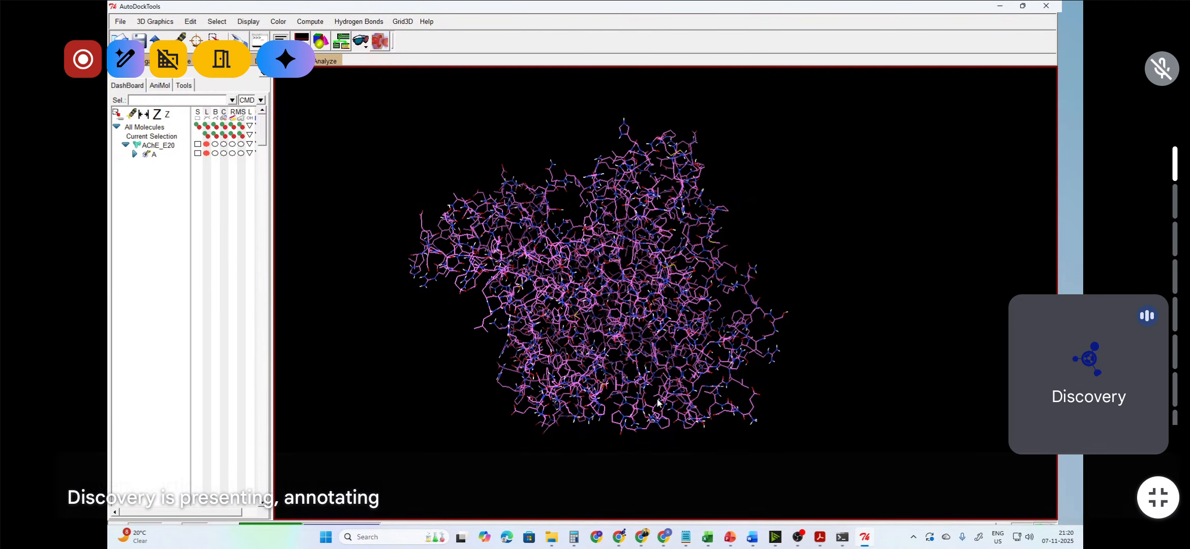
Step: Open AChE_E20.pdb from the DAY_1 folder with Notepad++
{"action": "left_click", "coordinate": [553, 538]}
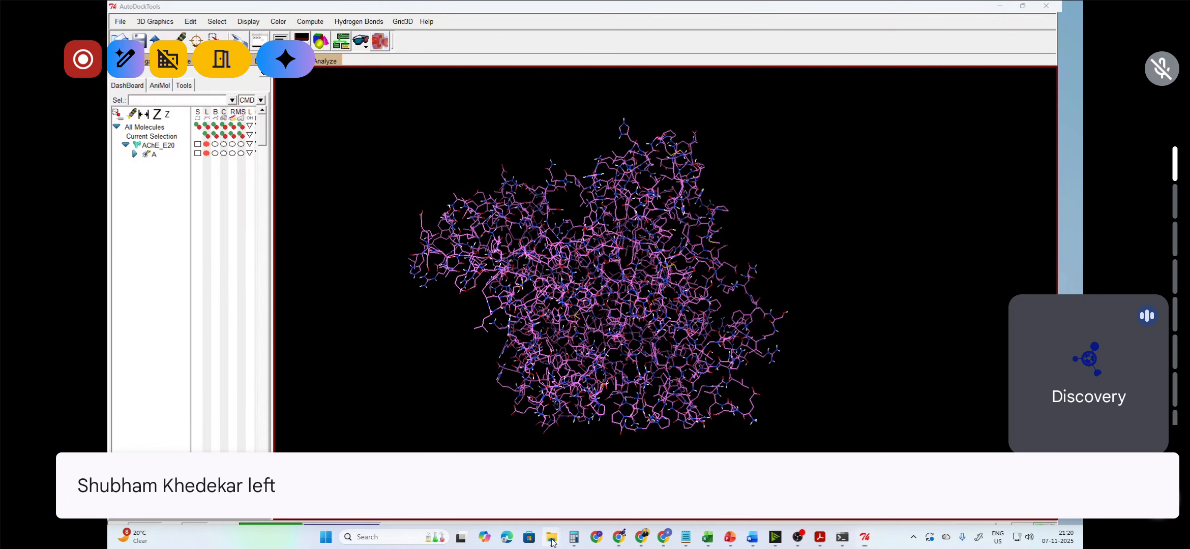
{"action": "left_click", "coordinate": [499, 486]}
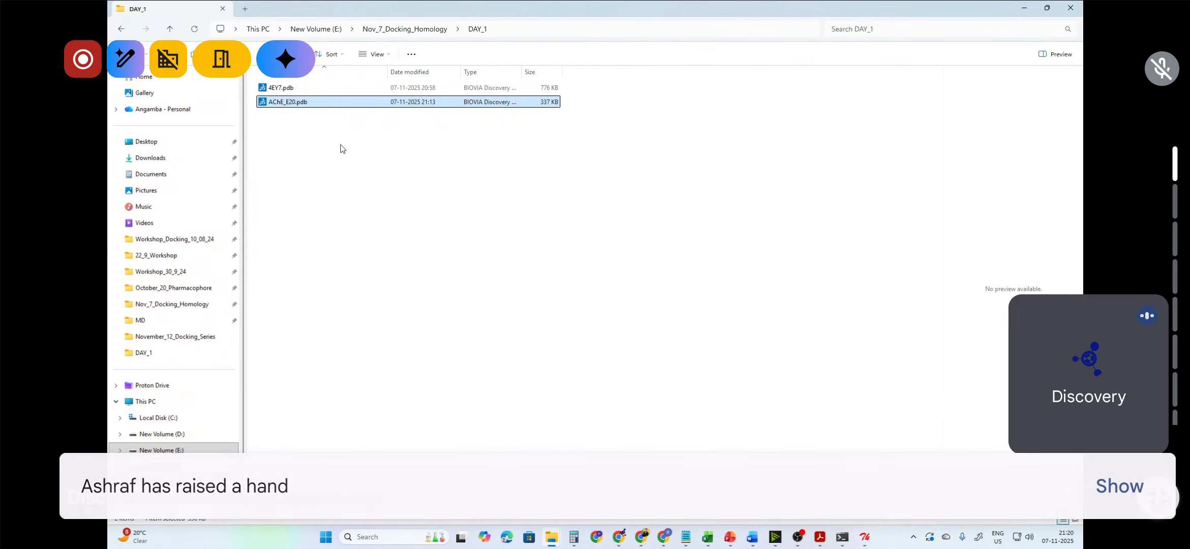
{"action": "right_click", "coordinate": [311, 106]}
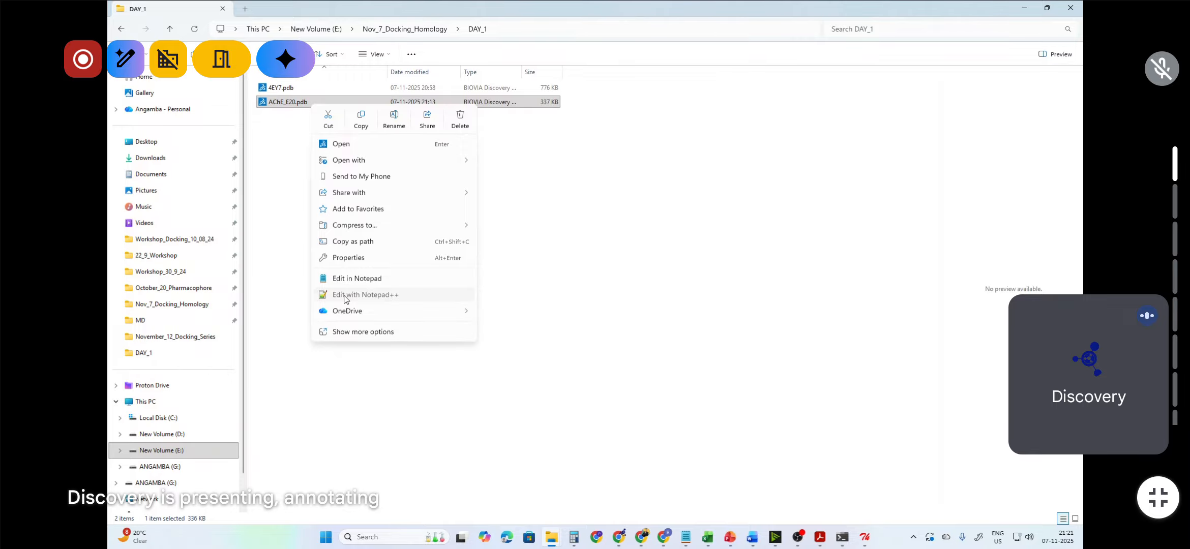
{"action": "left_click", "coordinate": [344, 296]}
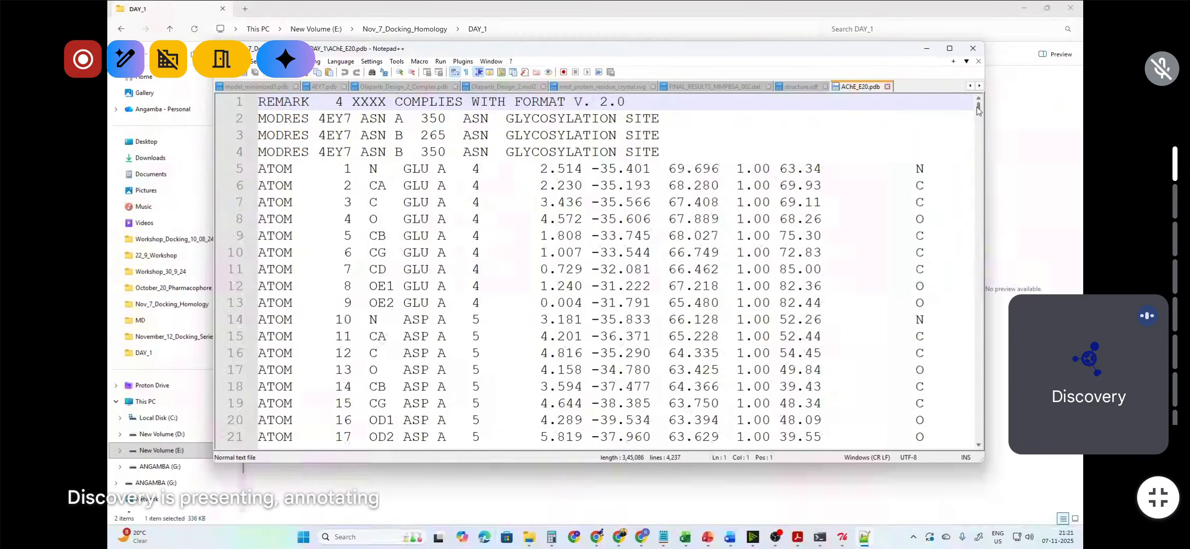
Step: Examine the HETATM records at the end of the file, highlighting the HETATM record type and E20 residue name
{"action": "left_click_drag", "start_coordinate": [978, 109], "coordinate": [947, 435]}
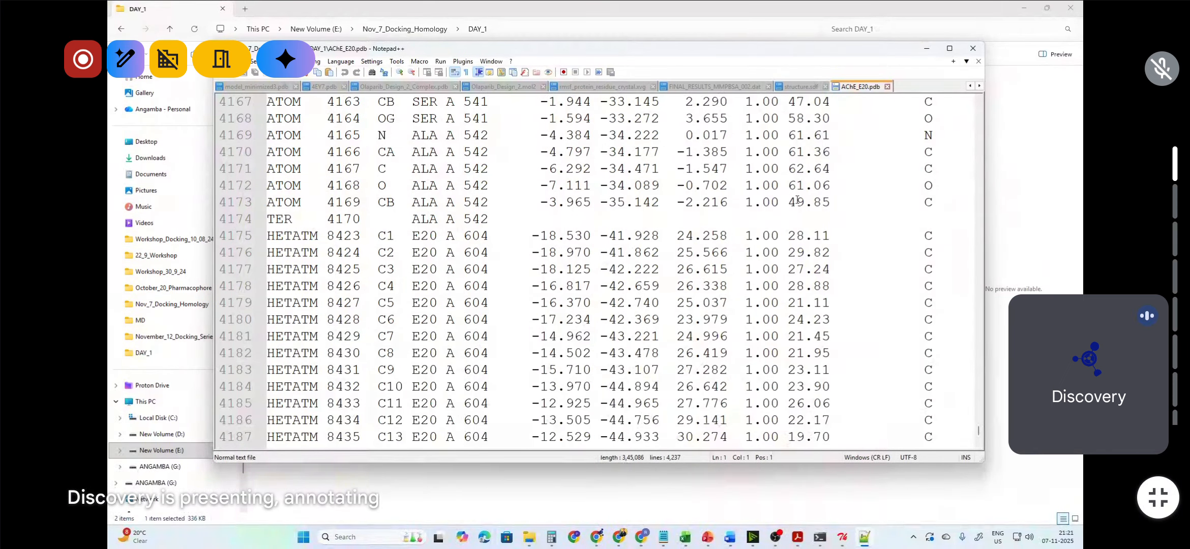
{"action": "left_click_drag", "start_coordinate": [847, 202], "coordinate": [251, 141]}
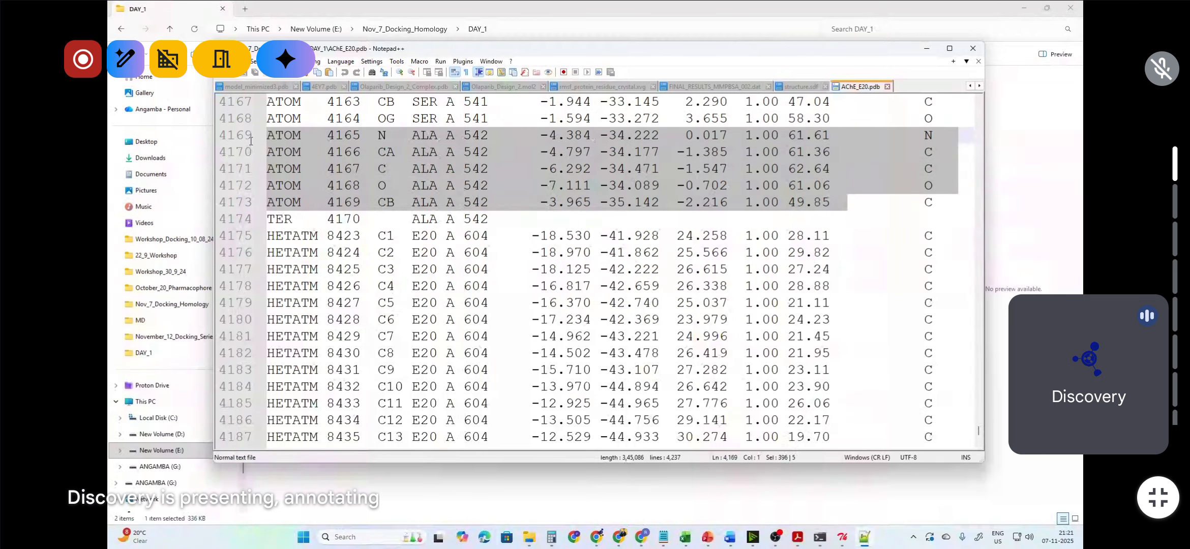
{"action": "left_click", "coordinate": [390, 252]}
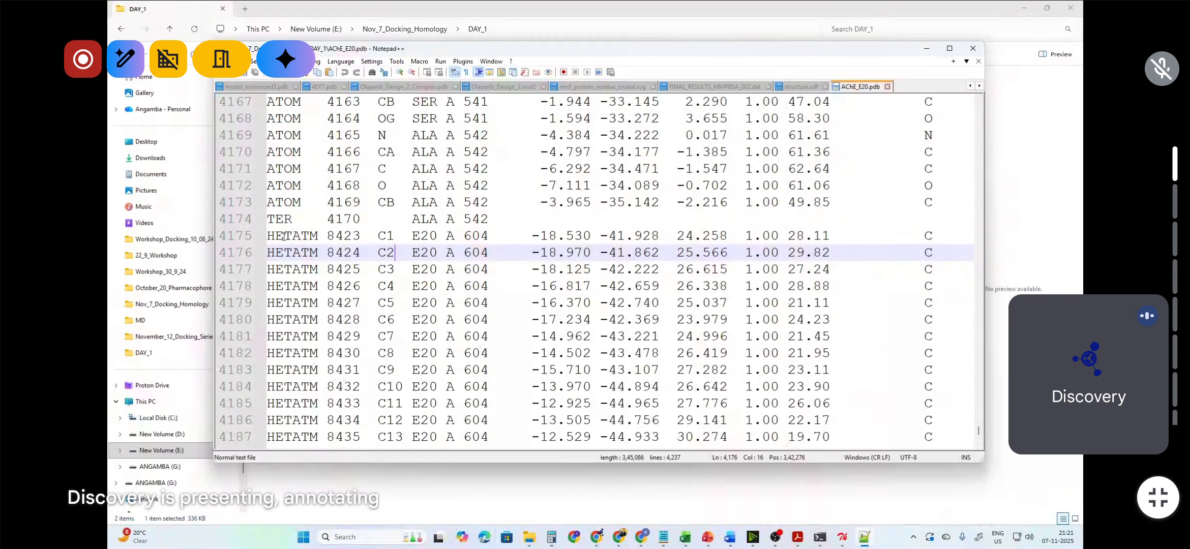
{"action": "left_click_drag", "start_coordinate": [267, 235], "coordinate": [906, 448]}
{"action": "scroll", "coordinate": [814, 374], "scroll_direction": "up", "scroll_amount": 5}
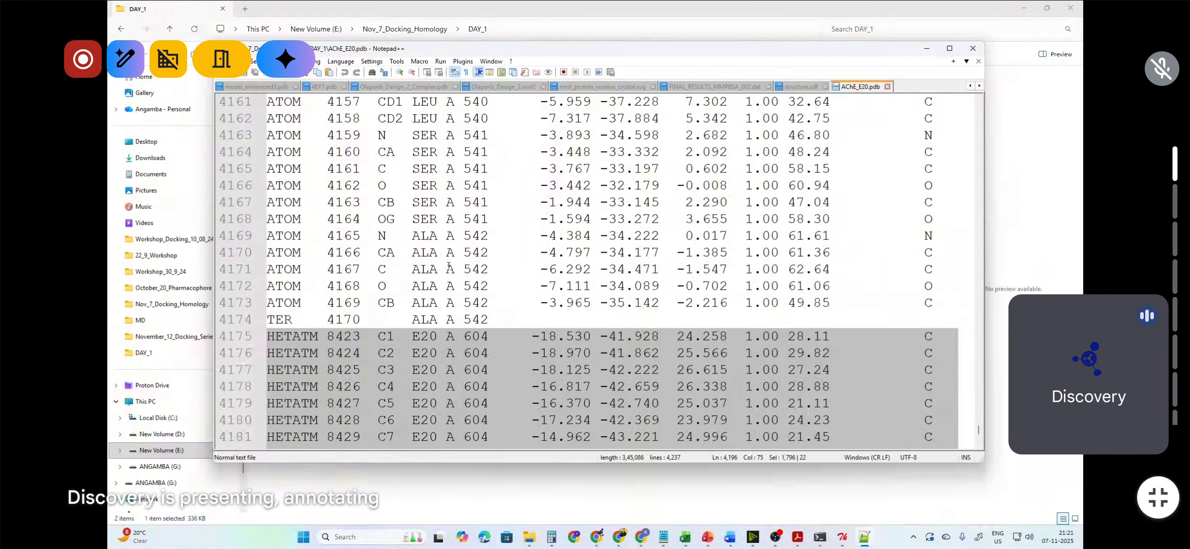
{"action": "scroll", "coordinate": [449, 266], "scroll_direction": "down", "scroll_amount": 3}
{"action": "left_click", "coordinate": [354, 203]}
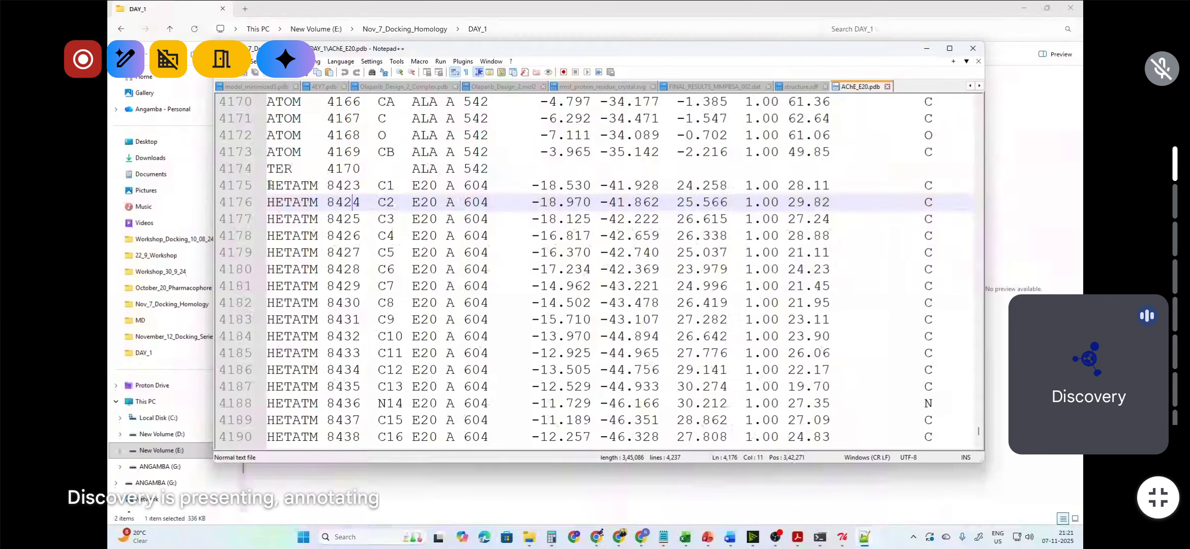
{"action": "left_click_drag", "start_coordinate": [269, 184], "coordinate": [319, 186]}
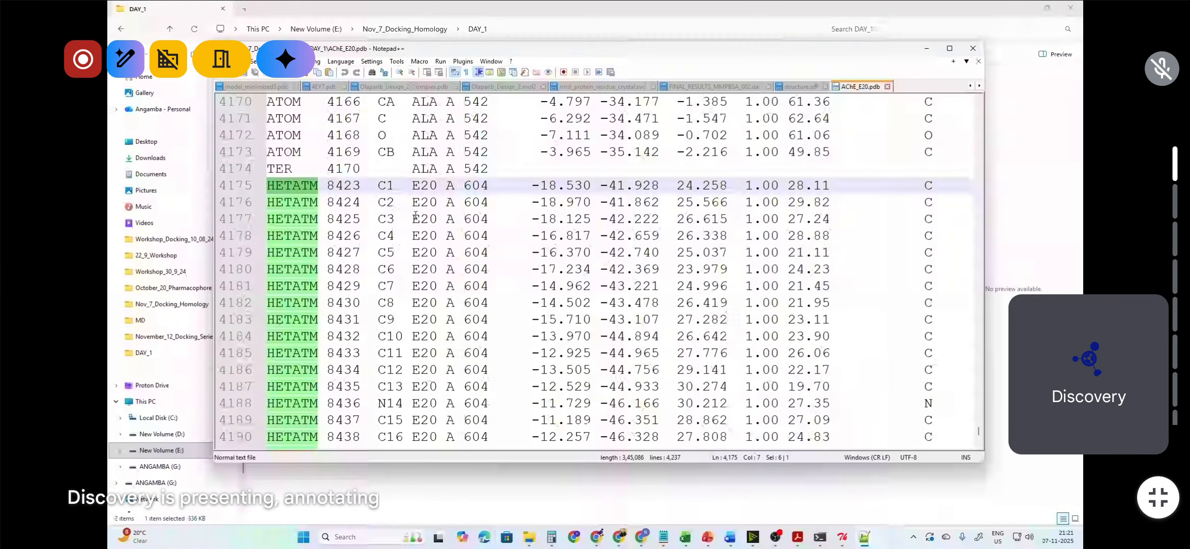
{"action": "left_click_drag", "start_coordinate": [412, 185], "coordinate": [438, 185]}
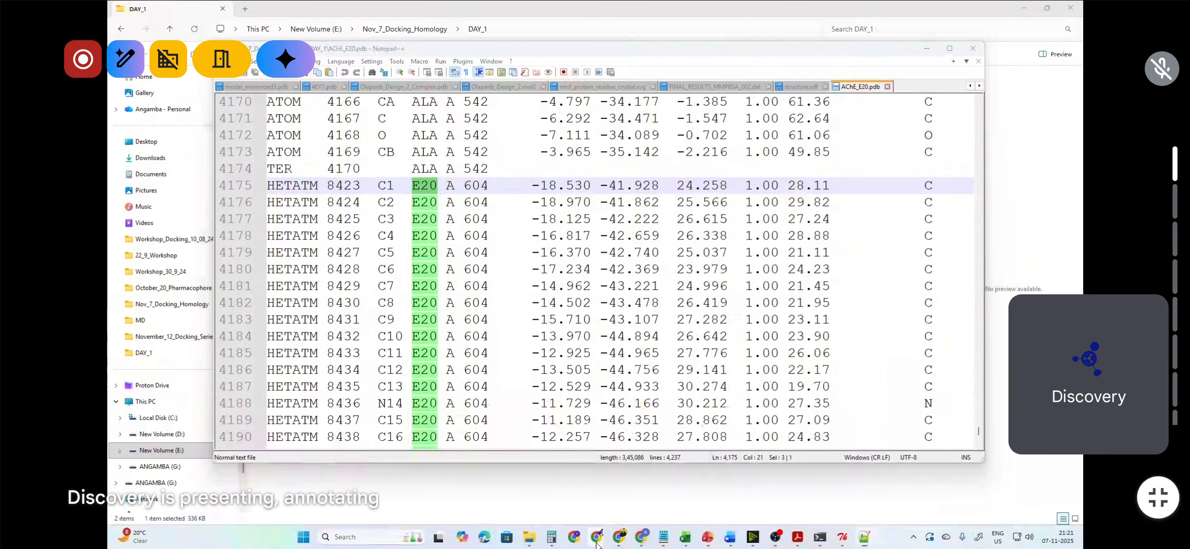
Step: Check the E20 ligand entry on the RCSB 4EY7 structure page, then return to Notepad++
{"action": "mouse_move", "coordinate": [619, 537]}
{"action": "left_click", "coordinate": [700, 497]}
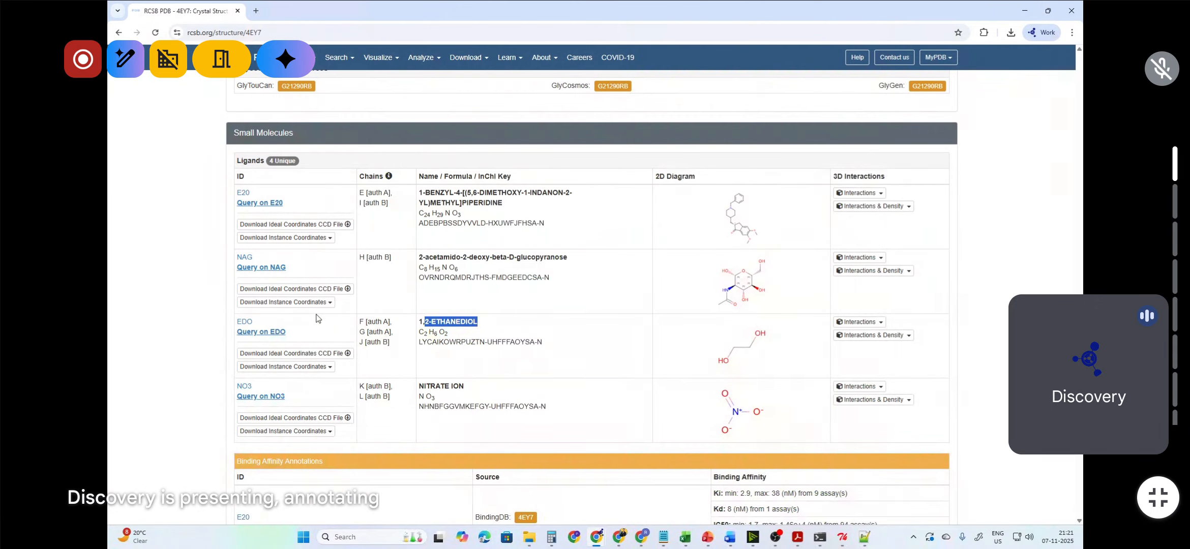
{"action": "left_click_drag", "start_coordinate": [261, 193], "coordinate": [237, 192]}
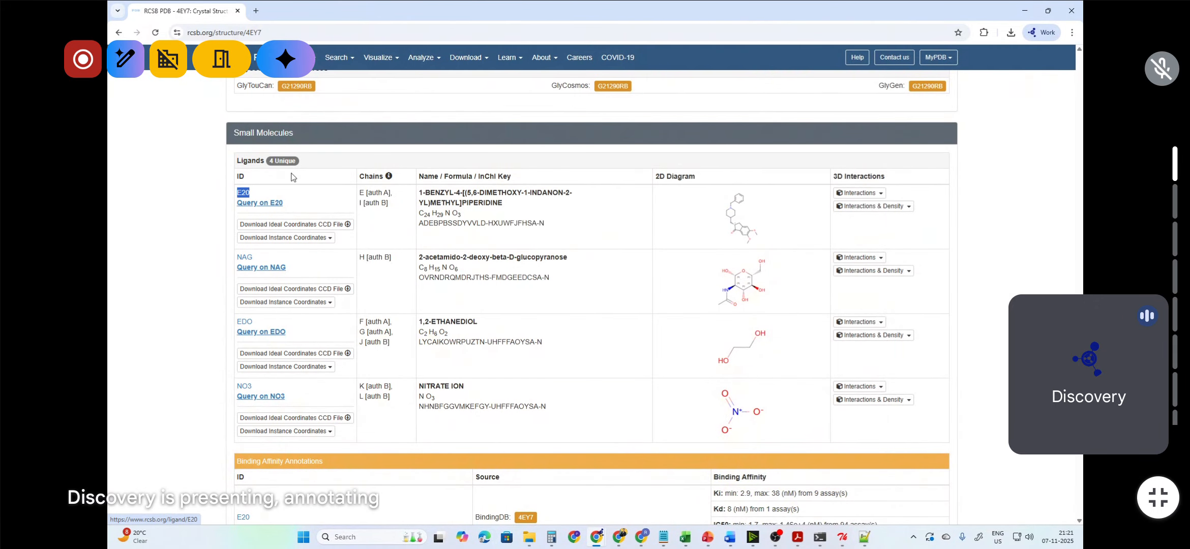
{"action": "left_click", "coordinate": [1025, 11]}
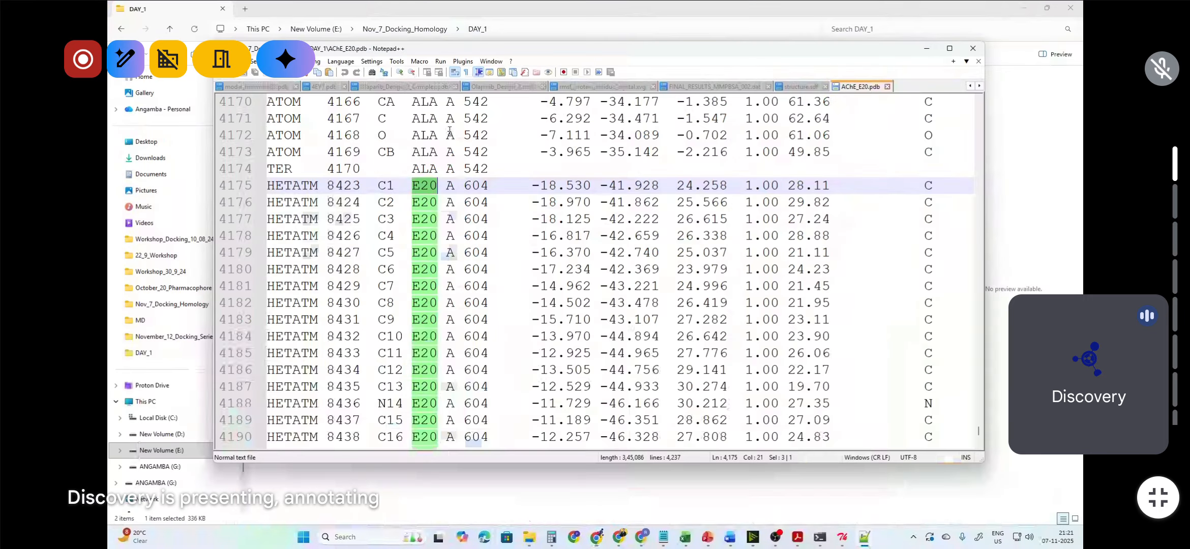
Step: Inspect the residue name, residue number 604 and coordinate columns of the E20 HETATM records
{"action": "left_click", "coordinate": [414, 185]}
{"action": "left_click_drag", "start_coordinate": [414, 186], "coordinate": [436, 186]}
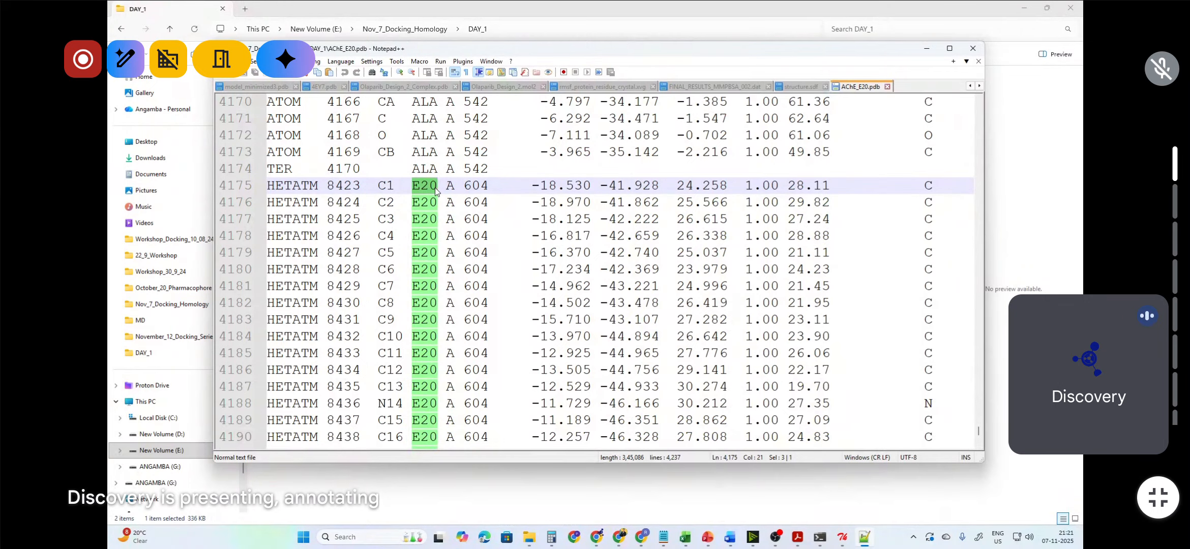
{"action": "mouse_move", "coordinate": [454, 185]}
{"action": "left_mouse_down"}
{"action": "mouse_move", "coordinate": [475, 186]}
{"action": "mouse_move", "coordinate": [465, 185]}
{"action": "left_mouse_up"}
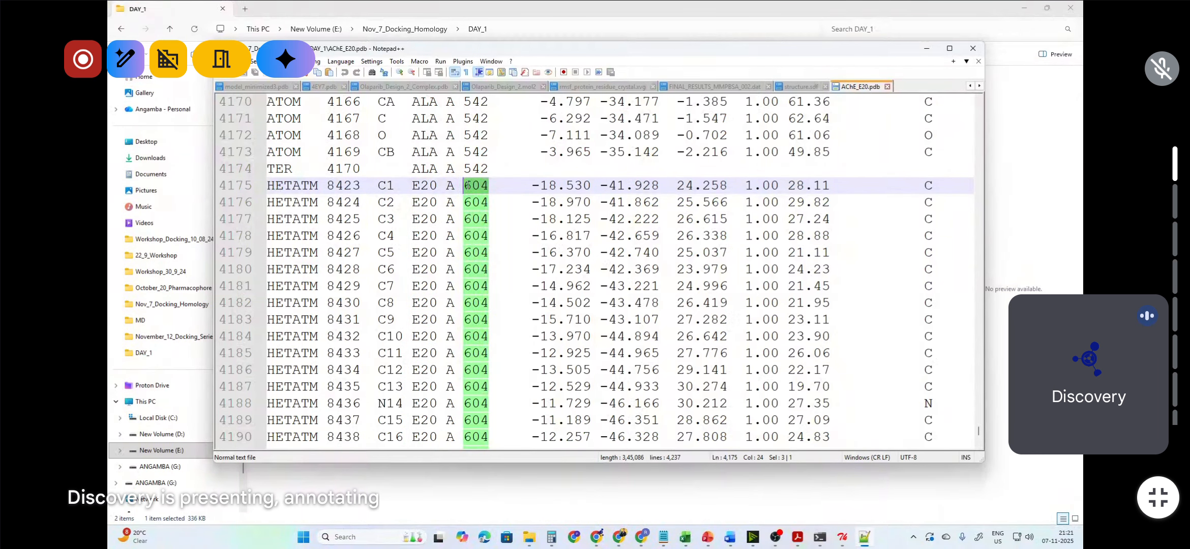
{"action": "left_click", "coordinate": [531, 186]}
{"action": "left_click_drag", "start_coordinate": [531, 186], "coordinate": [591, 185]}
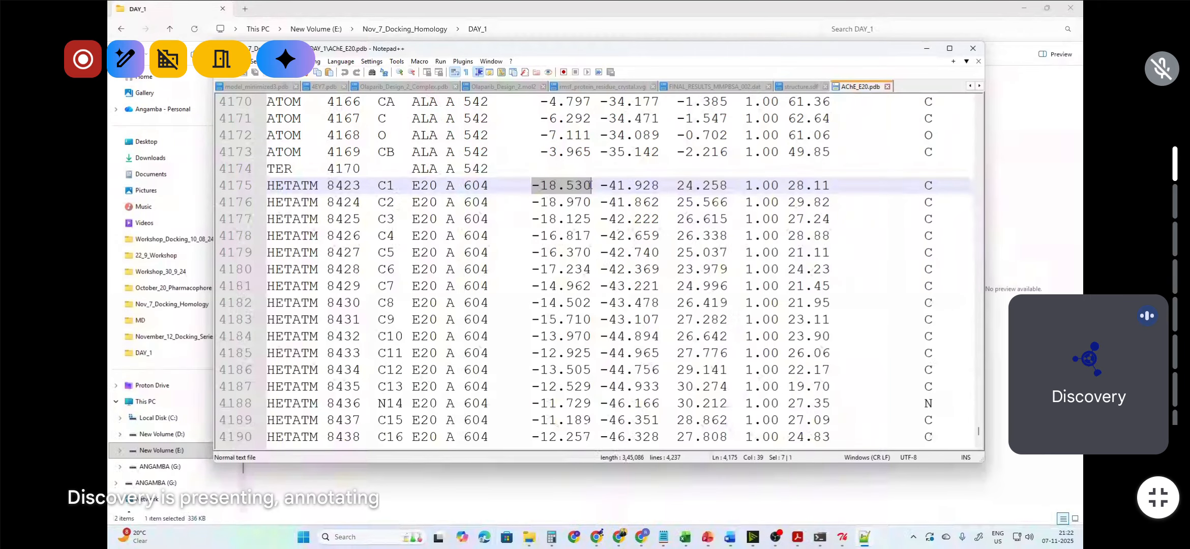
{"action": "left_click_drag", "start_coordinate": [591, 185], "coordinate": [728, 185]}
Step: Inspect the atom name column of the E20 records, starting from C1
{"action": "left_click_drag", "start_coordinate": [404, 185], "coordinate": [377, 185]}
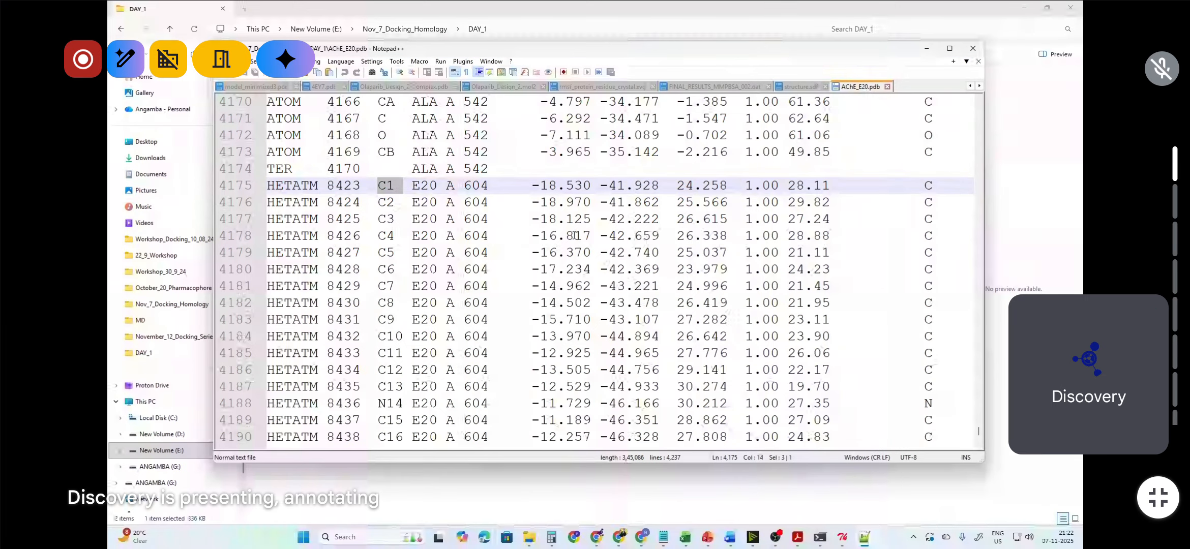
{"action": "key", "text": "Down"}
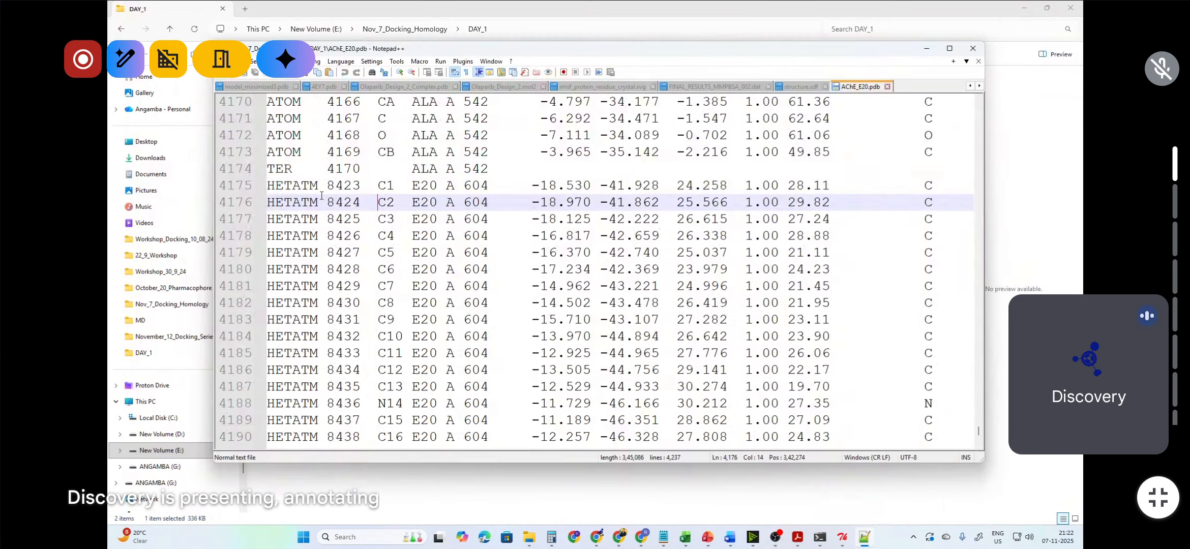
{"action": "left_click", "coordinate": [269, 186]}
{"action": "left_click_drag", "start_coordinate": [378, 187], "coordinate": [396, 186]}
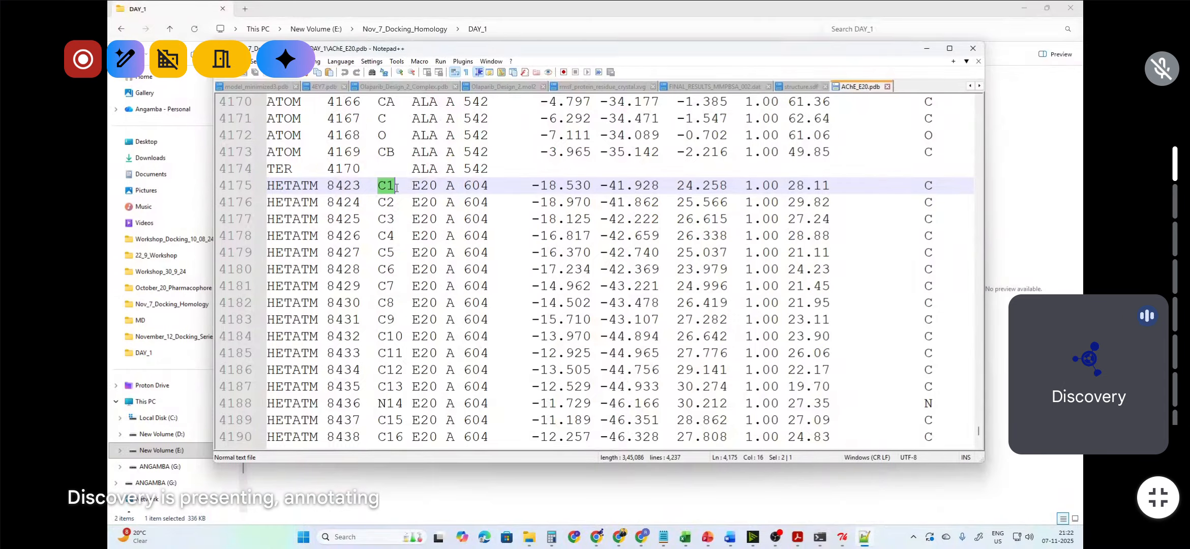
Step: Select all E20 HETATM records from C1 to C28 (lines 4175–4202) and copy them
{"action": "scroll", "coordinate": [415, 238], "scroll_direction": "down", "scroll_amount": 8}
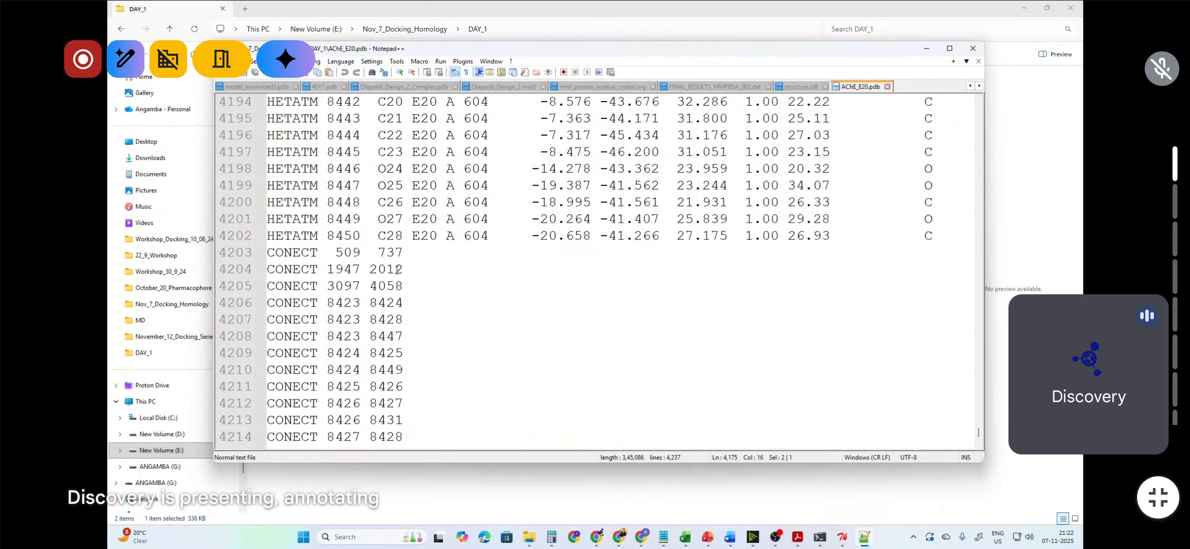
{"action": "double_click", "coordinate": [399, 237]}
{"action": "scroll", "coordinate": [549, 276], "scroll_direction": "up", "scroll_amount": 4}
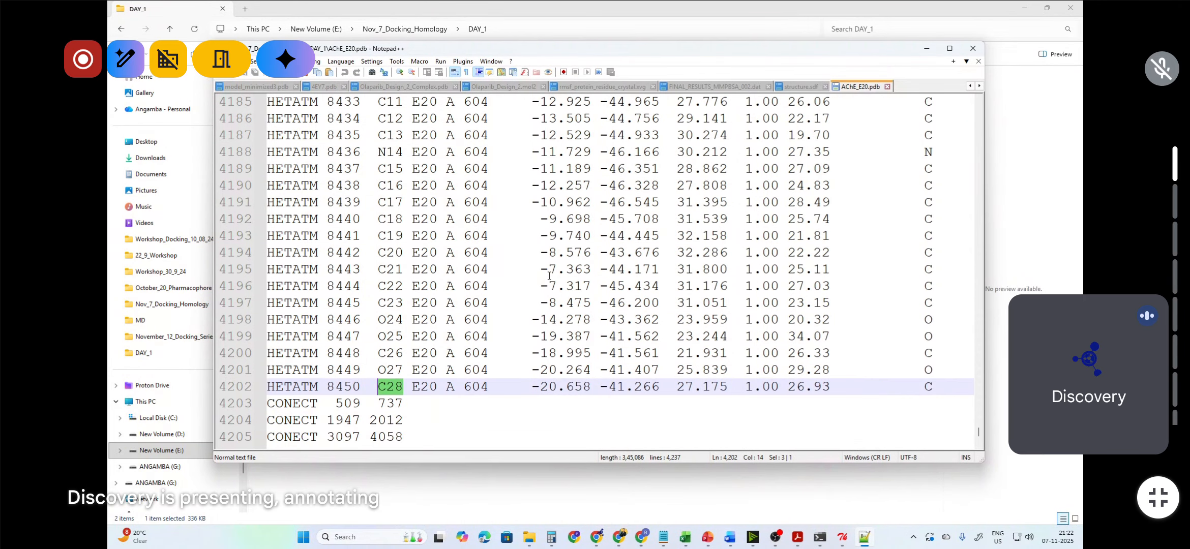
{"action": "scroll", "coordinate": [550, 276], "scroll_direction": "up", "scroll_amount": 4}
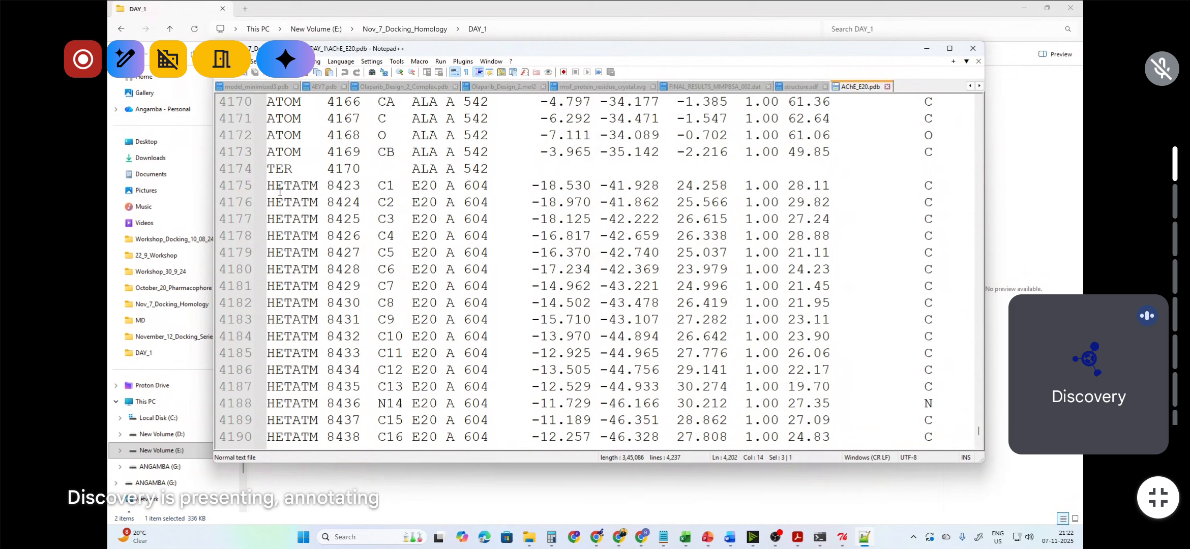
{"action": "left_click_drag", "start_coordinate": [268, 185], "coordinate": [948, 387]}
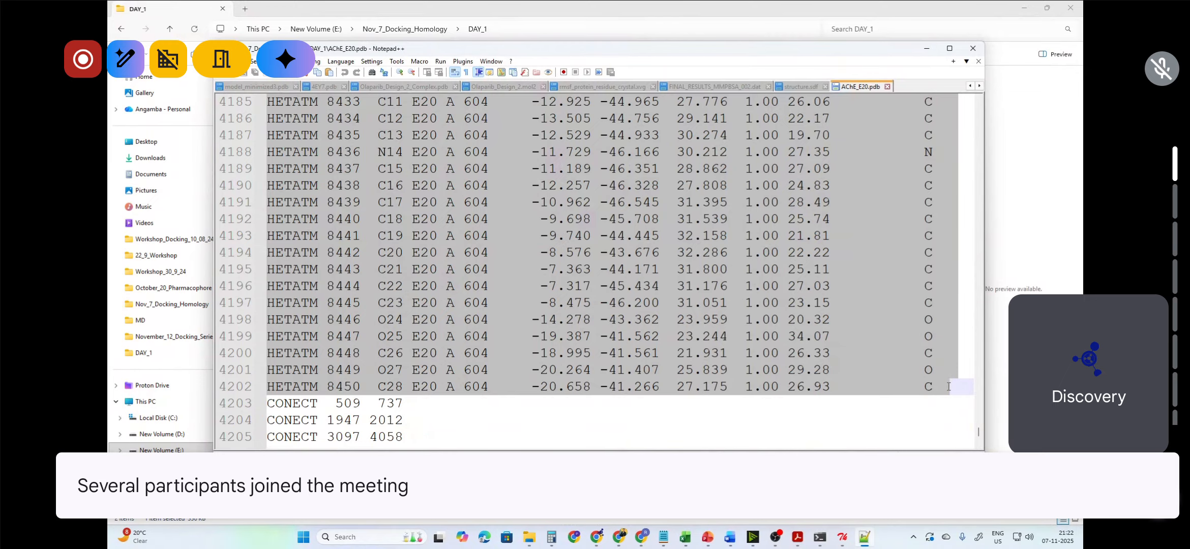
{"action": "scroll", "coordinate": [409, 354], "scroll_direction": "up", "scroll_amount": 6}
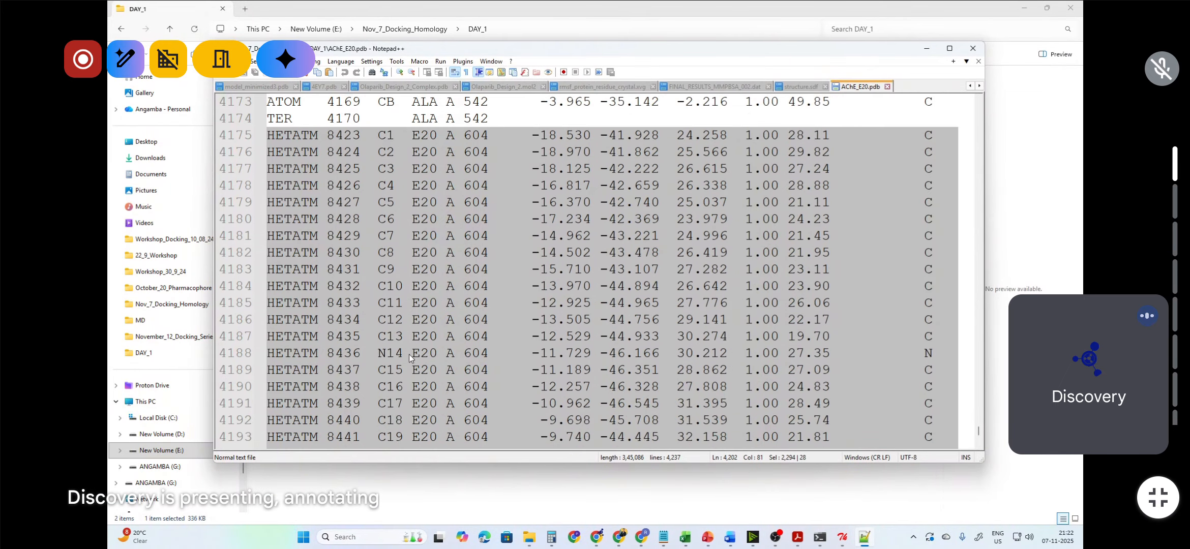
{"action": "scroll", "coordinate": [418, 335], "scroll_direction": "down", "scroll_amount": 6}
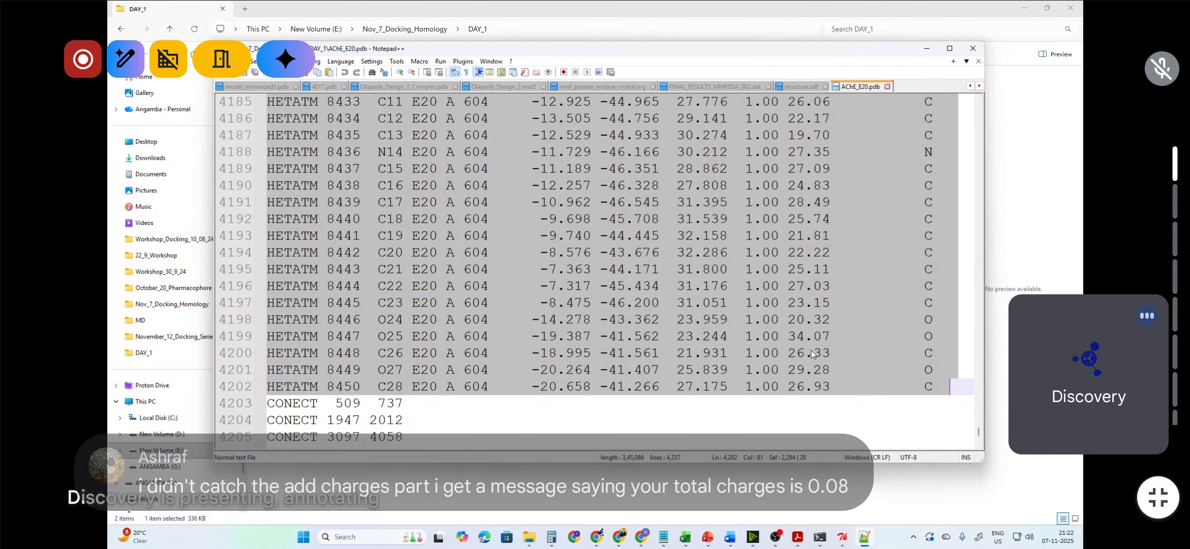
{"action": "scroll", "coordinate": [863, 342], "scroll_direction": "up", "scroll_amount": 3}
{"action": "scroll", "coordinate": [861, 326], "scroll_direction": "up", "scroll_amount": 4}
{"action": "scroll", "coordinate": [839, 306], "scroll_direction": "down", "scroll_amount": 2}
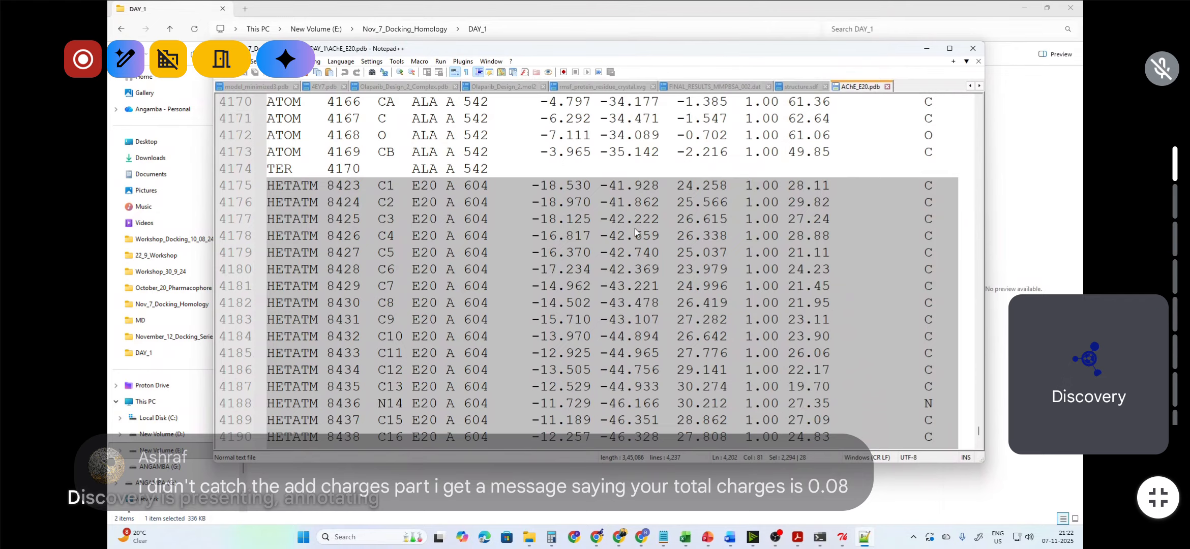
{"action": "right_click", "coordinate": [566, 198]}
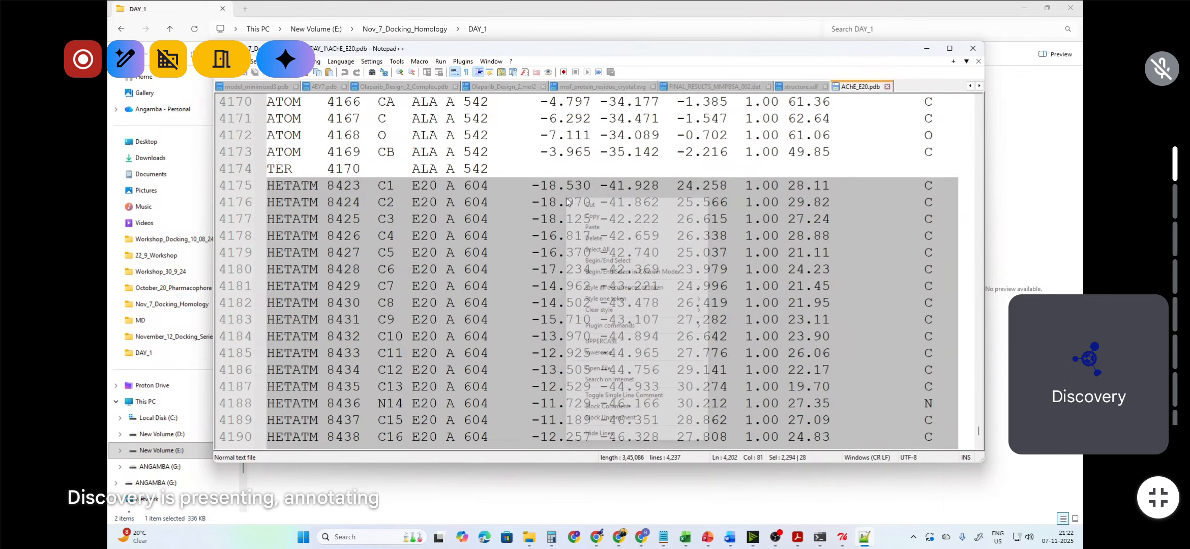
{"action": "left_click", "coordinate": [590, 217]}
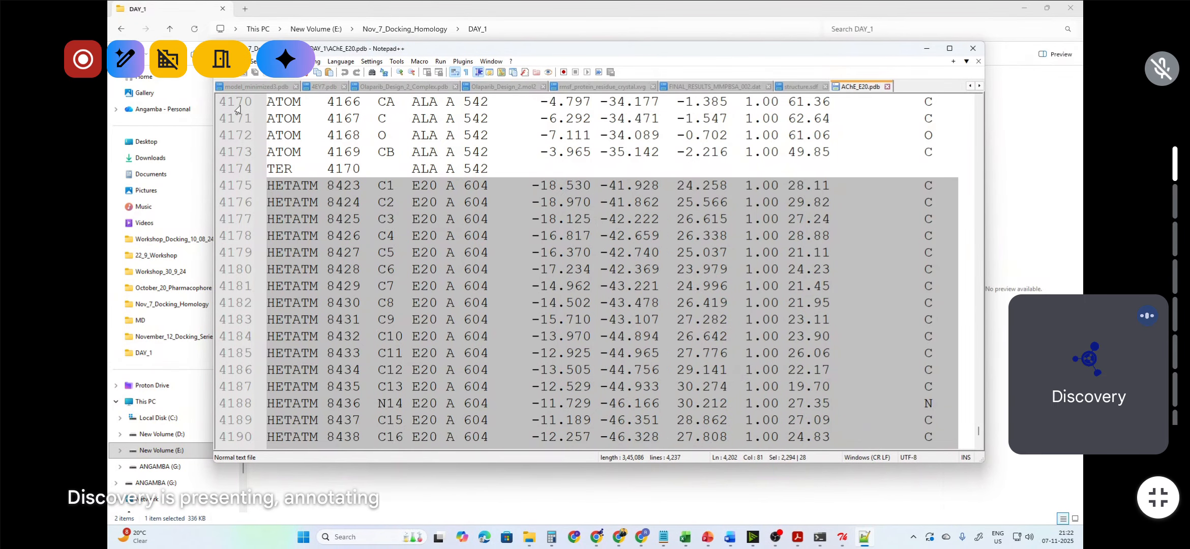
Step: Open a new document and paste the copied E20 ligand records into it
{"action": "left_click", "coordinate": [221, 75]}
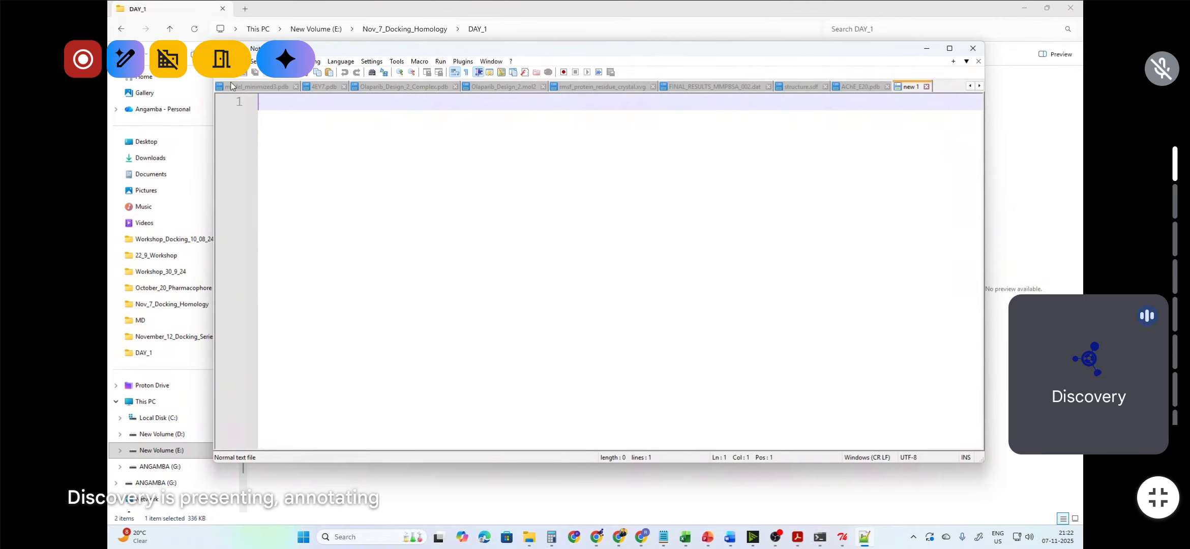
{"action": "right_click", "coordinate": [293, 109]}
{"action": "left_click", "coordinate": [326, 141]}
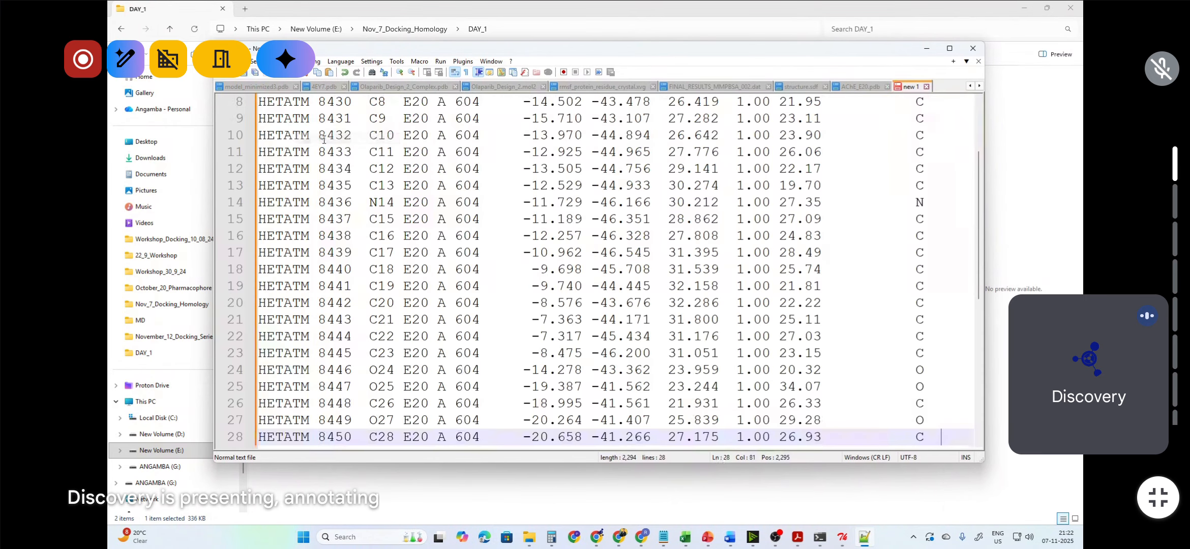
Step: Maximize the editor and scroll through the pasted ligand records, checking the first and last atoms
{"action": "left_click", "coordinate": [949, 49]}
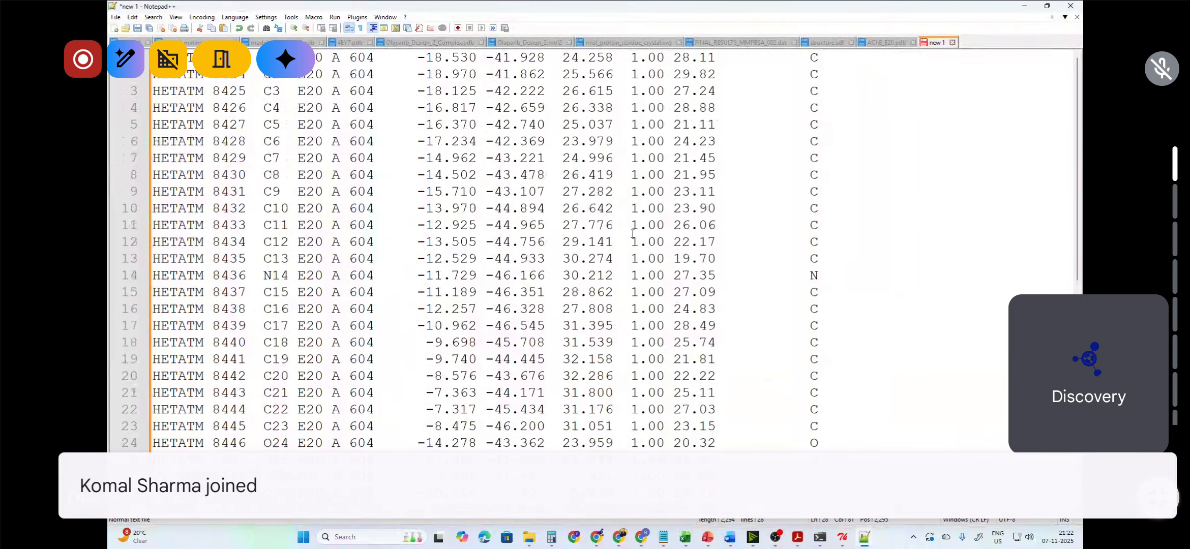
{"action": "scroll", "coordinate": [632, 234], "scroll_direction": "down", "scroll_amount": 5}
{"action": "scroll", "coordinate": [633, 234], "scroll_direction": "up", "scroll_amount": 5}
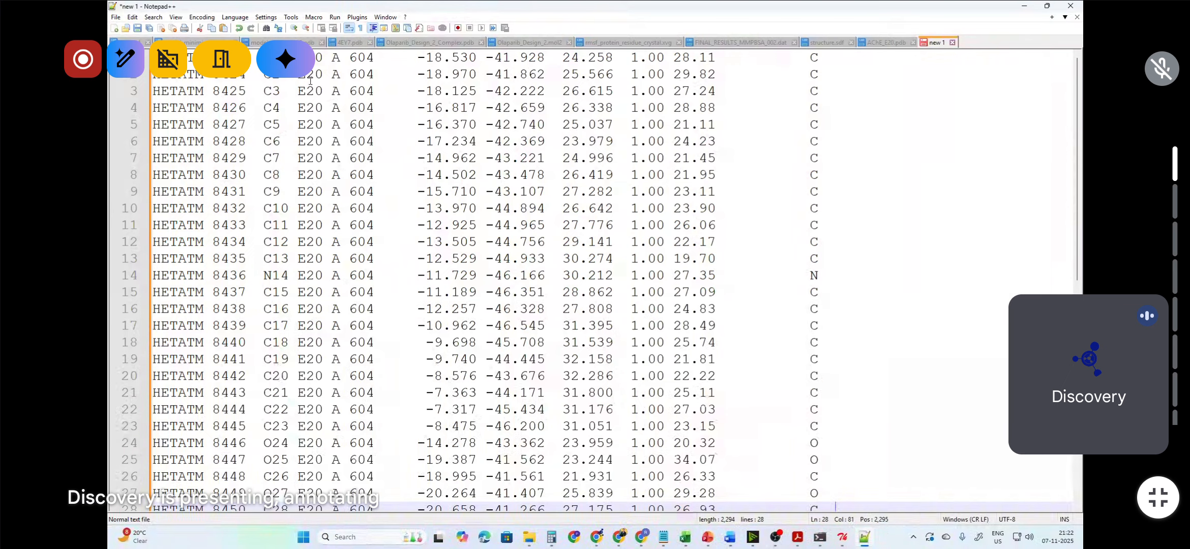
{"action": "double_click", "coordinate": [261, 58]}
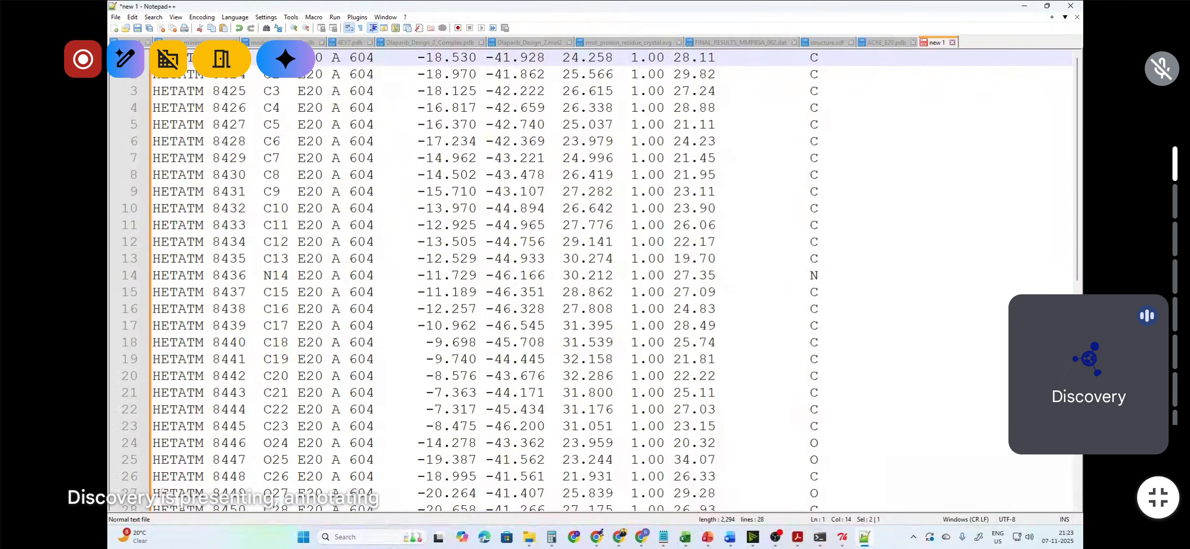
{"action": "scroll", "coordinate": [295, 140], "scroll_direction": "down", "scroll_amount": 8}
{"action": "scroll", "coordinate": [295, 140], "scroll_direction": "up", "scroll_amount": 3}
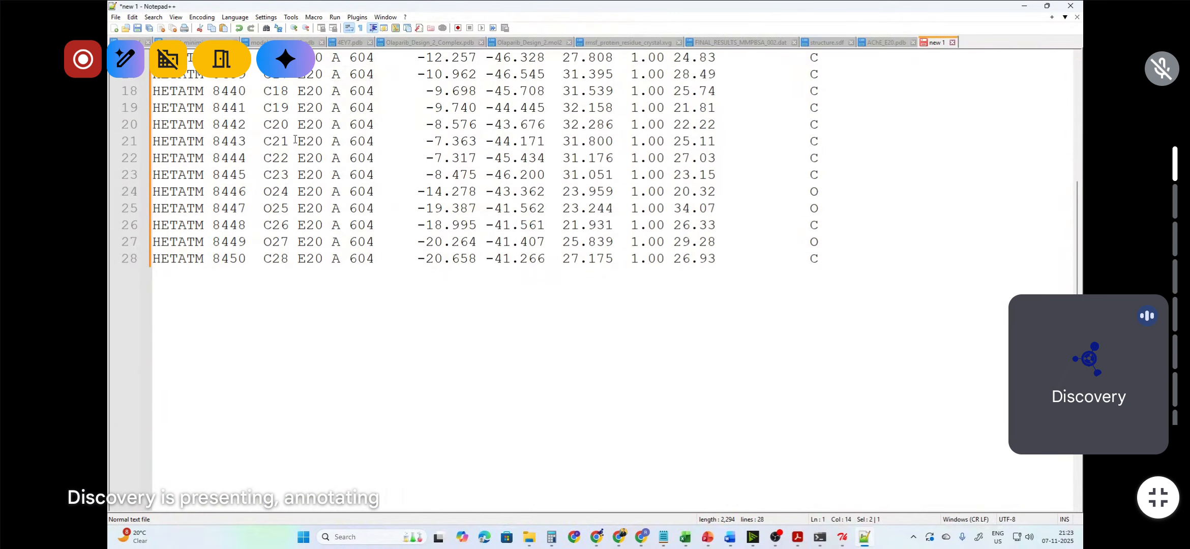
{"action": "left_click", "coordinate": [271, 259]}
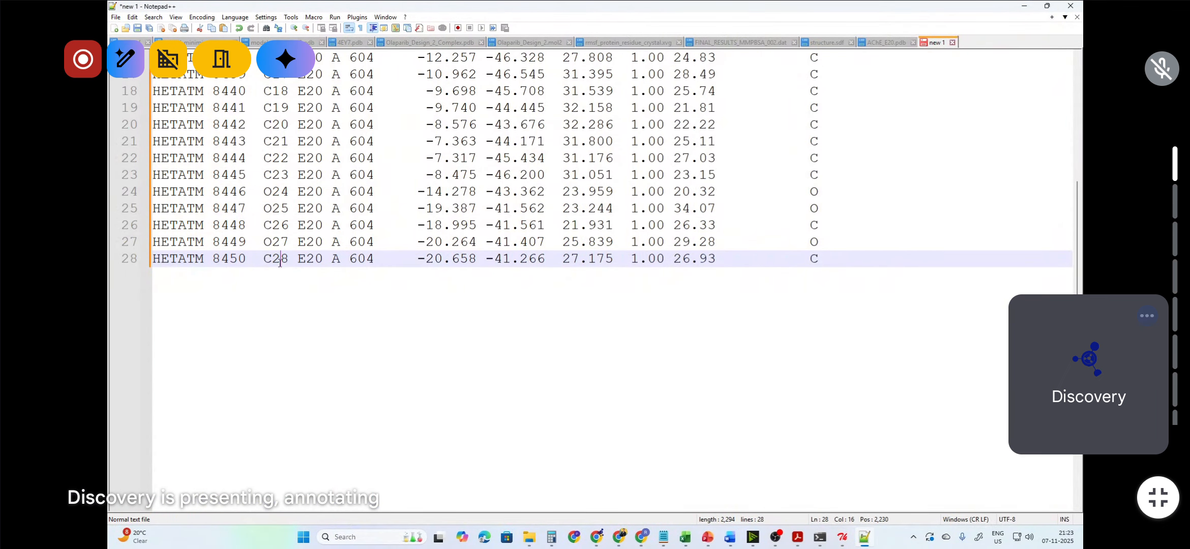
{"action": "double_click", "coordinate": [279, 259]}
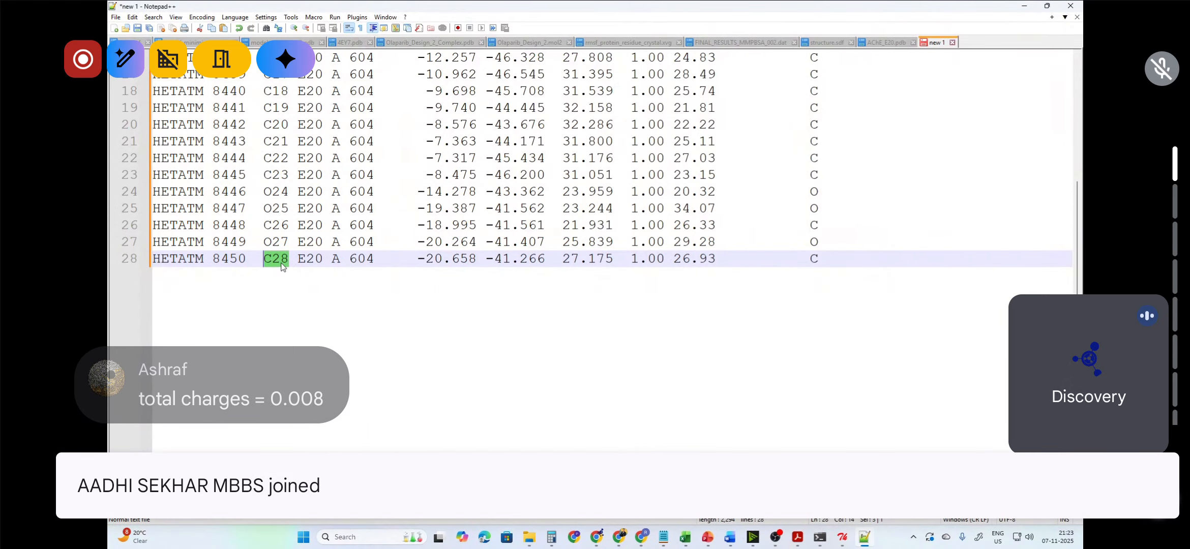
{"action": "scroll", "coordinate": [283, 266], "scroll_direction": "up", "scroll_amount": 5}
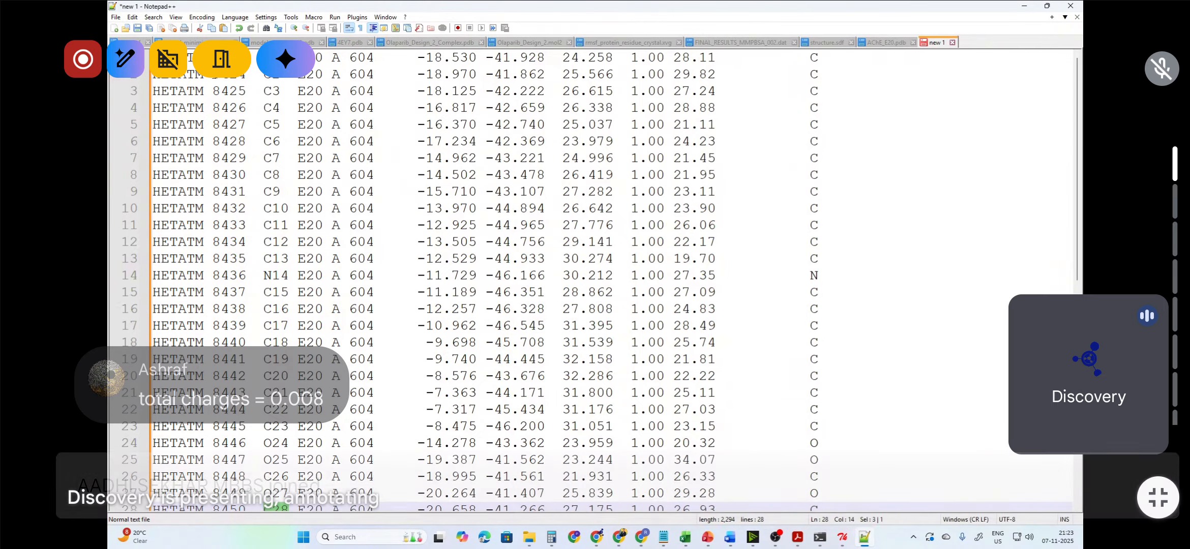
Step: Save the new document as ligand.pdb in the DAY_1 folder with the file type set to All types
{"action": "left_click", "coordinate": [116, 18]}
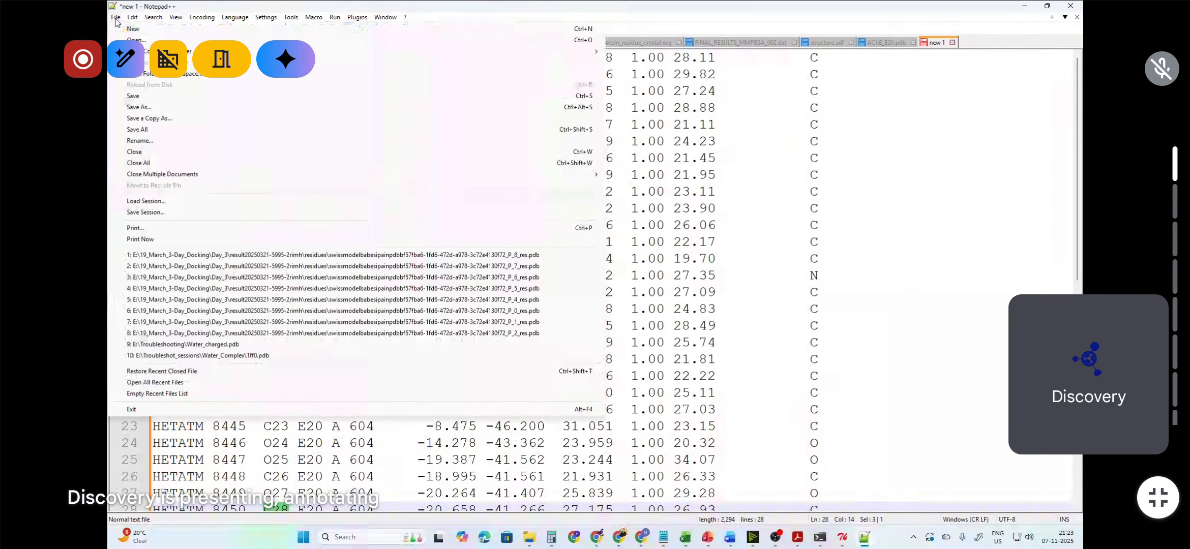
{"action": "left_click", "coordinate": [142, 108]}
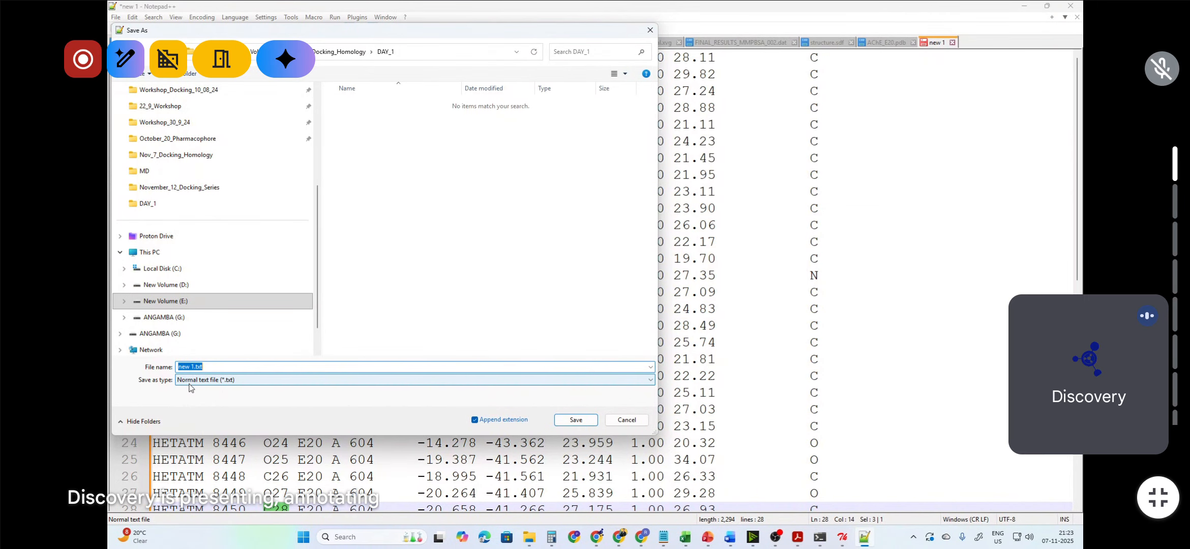
{"action": "left_click", "coordinate": [213, 384]}
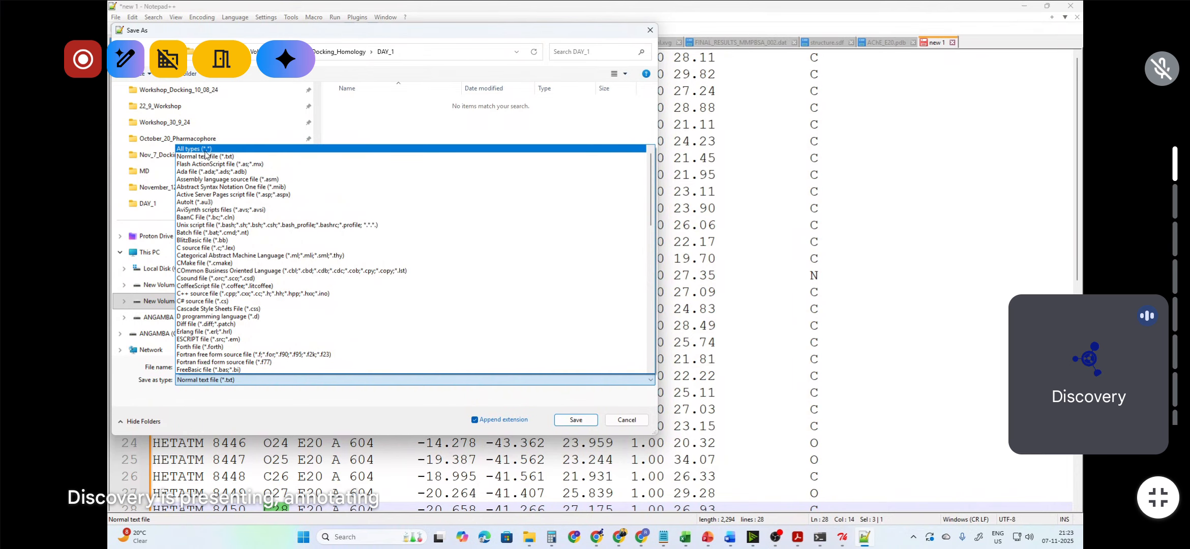
{"action": "left_click", "coordinate": [205, 151]}
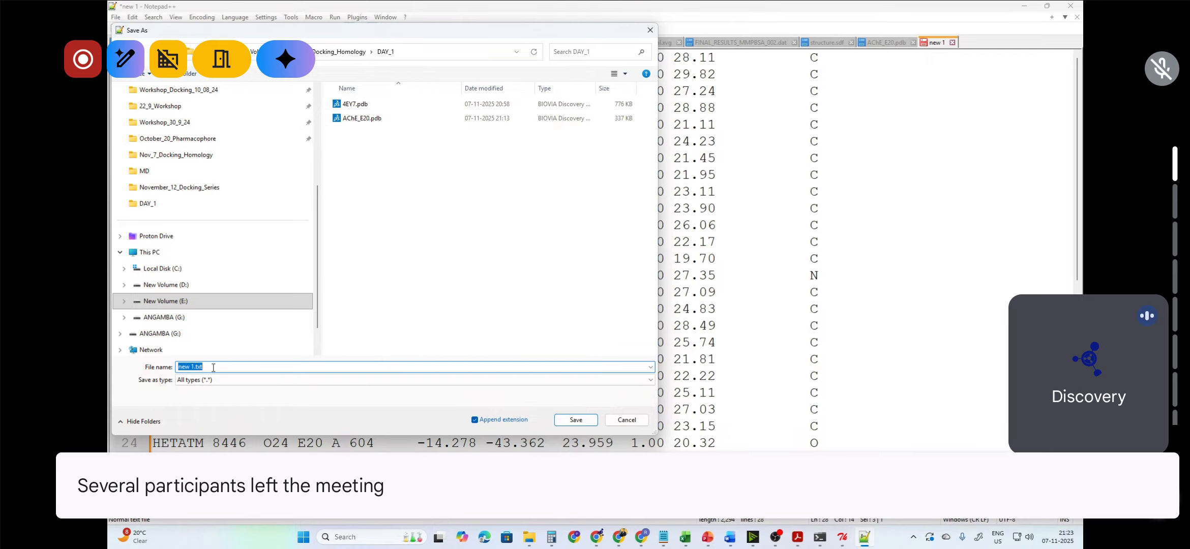
{"action": "type", "text": "igand.pdb"}
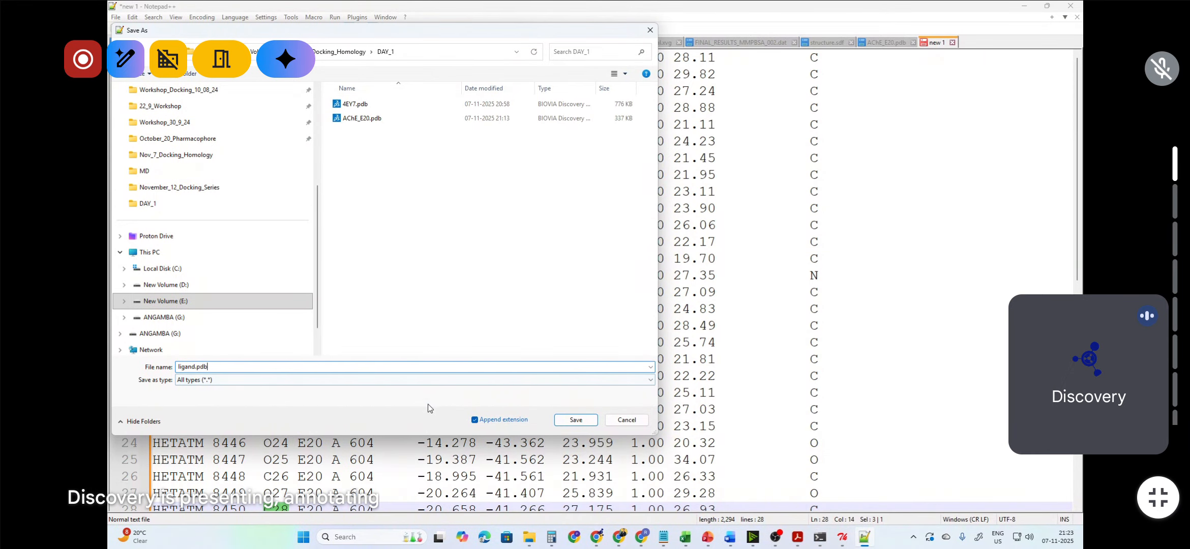
{"action": "left_click", "coordinate": [570, 420]}
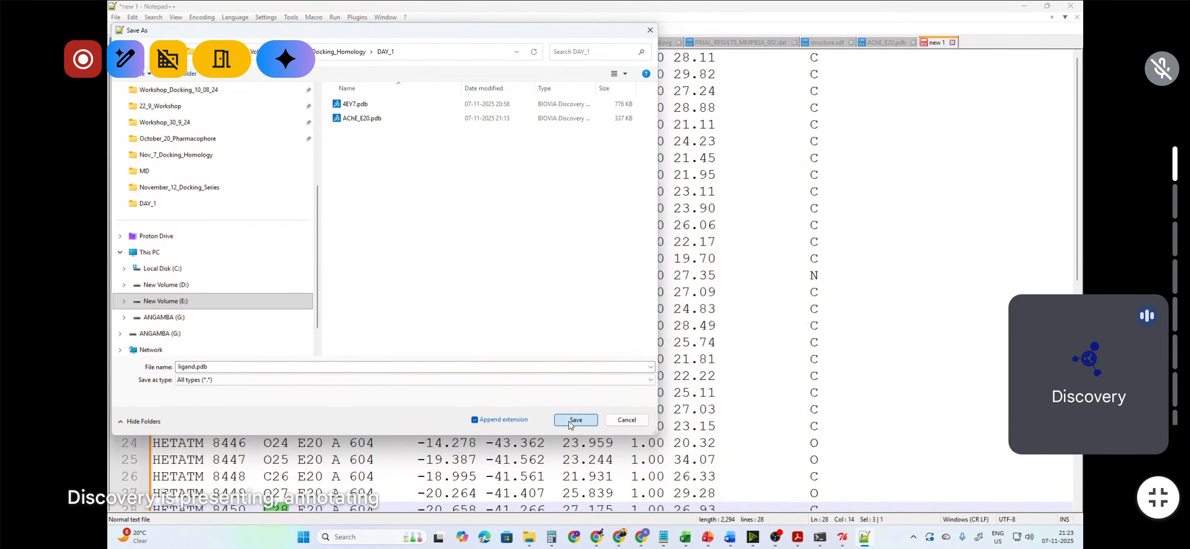
Step: Check the saved ligand.pdb alongside AChE_E20.pdb in the DAY_1 folder in File Explorer
{"action": "mouse_move", "coordinate": [529, 538]}
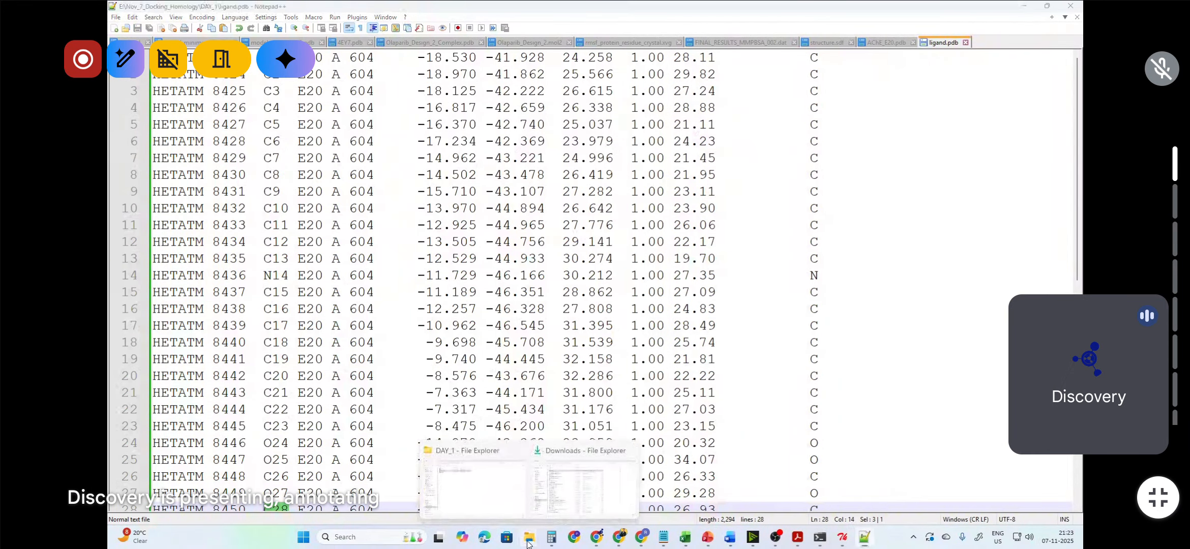
{"action": "left_click", "coordinate": [493, 502]}
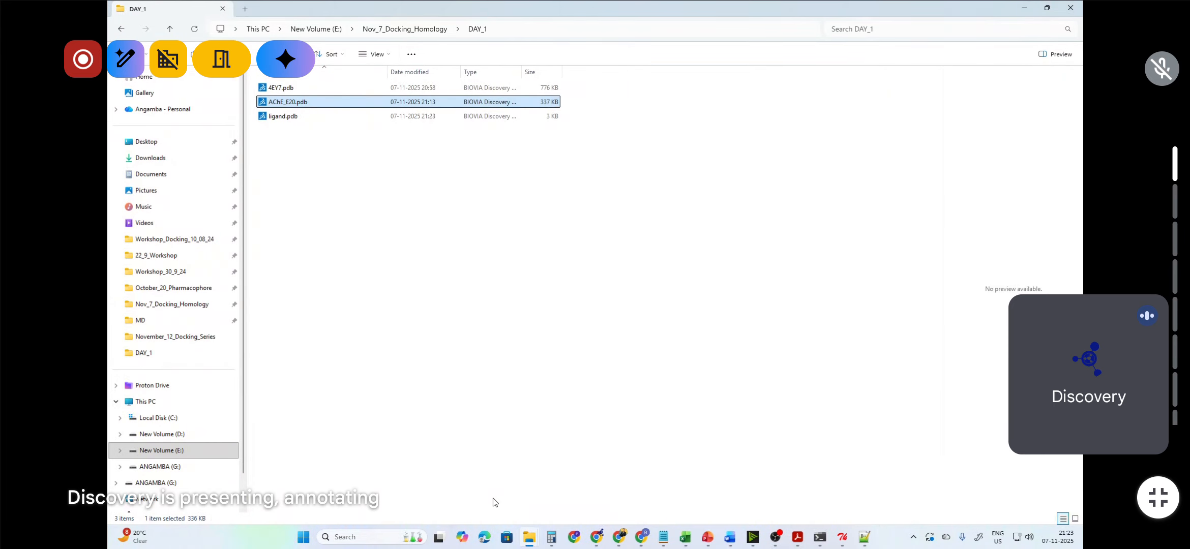
{"action": "left_click", "coordinate": [282, 117]}
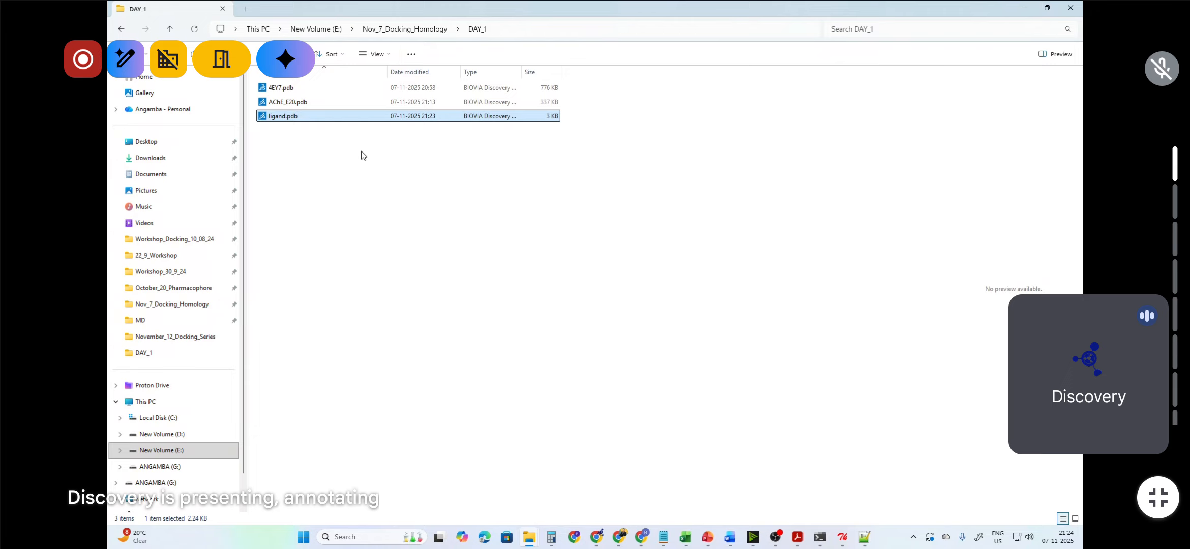
{"action": "left_click", "coordinate": [314, 104]}
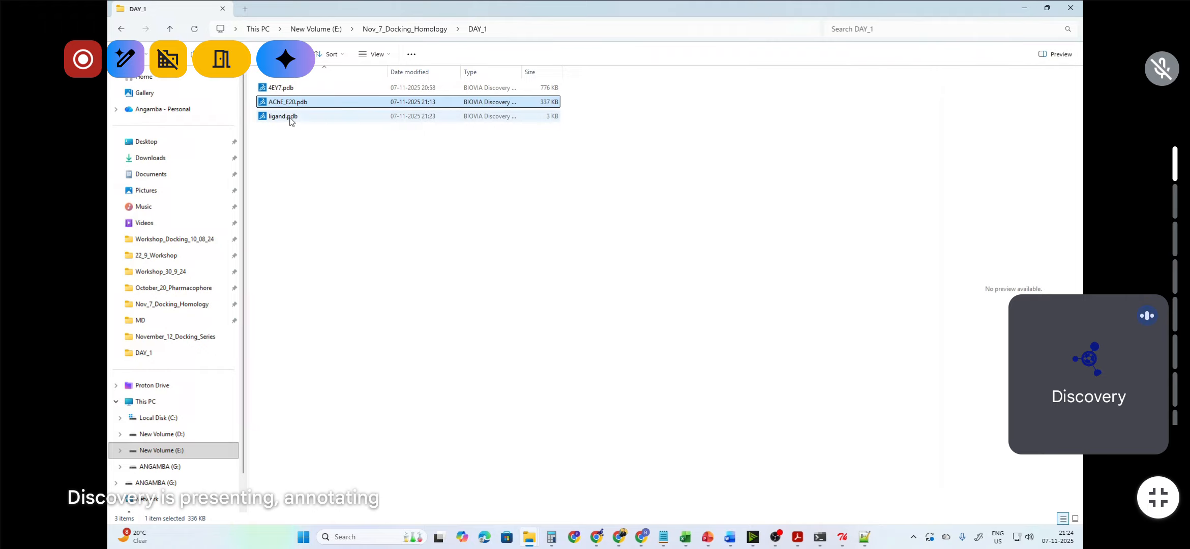
{"action": "left_click", "coordinate": [291, 120]}
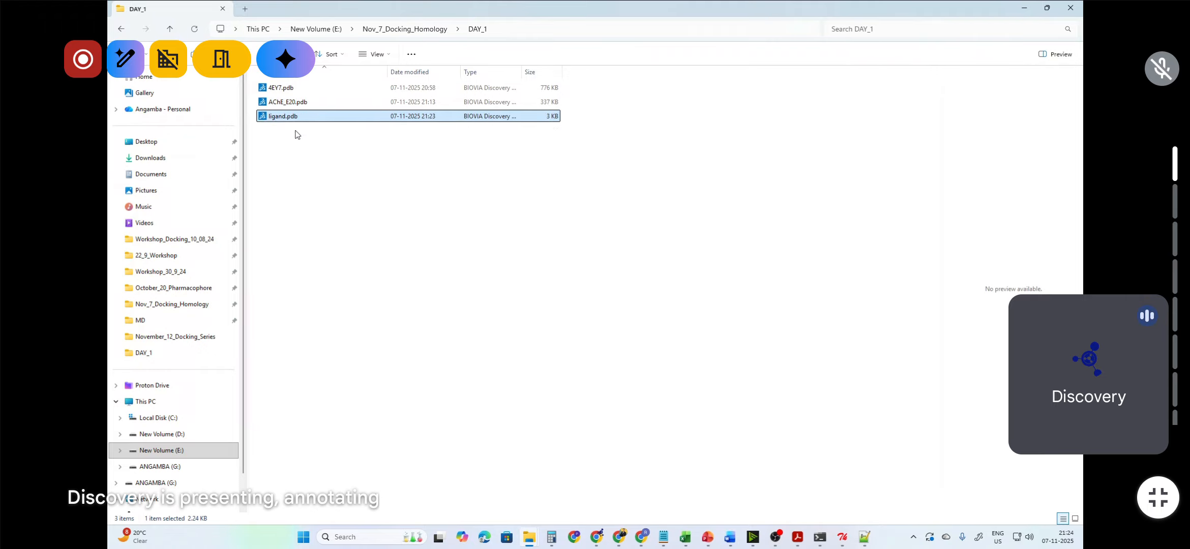
Step: Switch between AutoDockTools and the Introduction_Docking presentation to review the docking workflow slide
{"action": "left_click", "coordinate": [842, 540]}
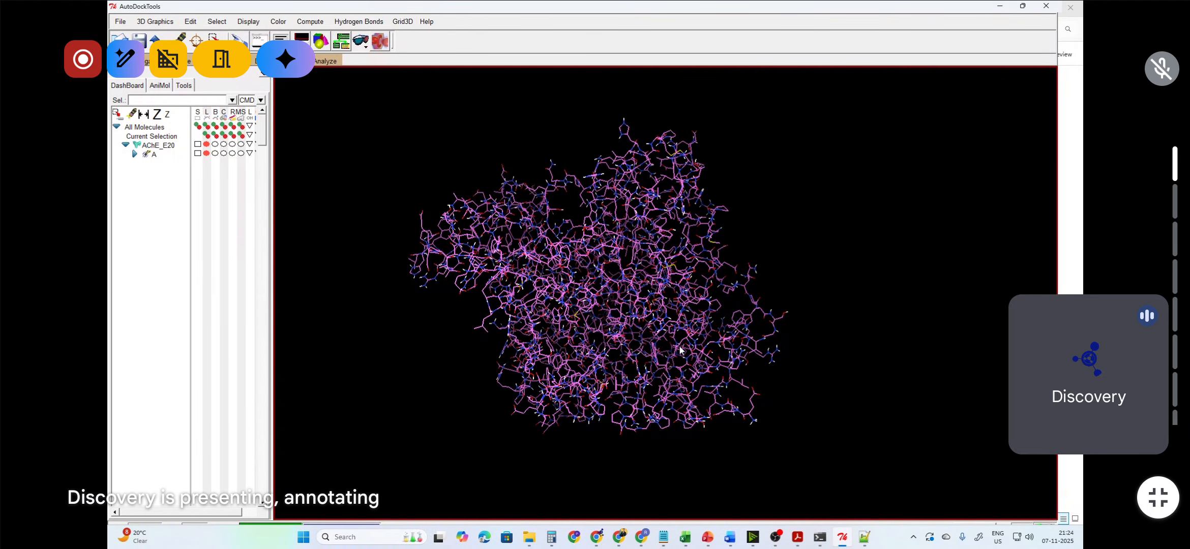
{"action": "mouse_move", "coordinate": [708, 537]}
{"action": "left_click", "coordinate": [760, 491]}
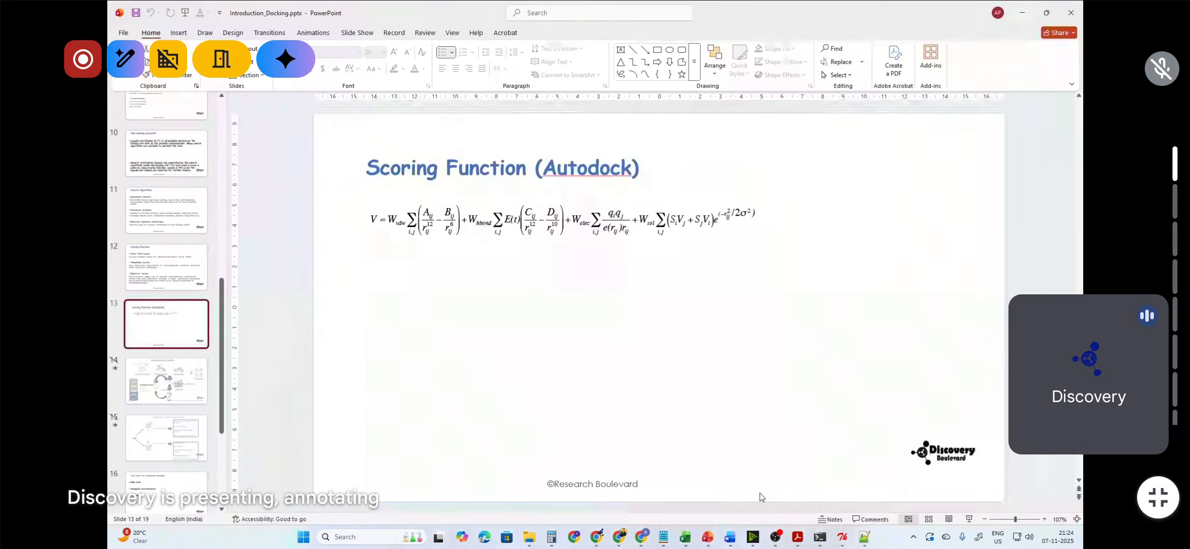
{"action": "left_click", "coordinate": [708, 539]}
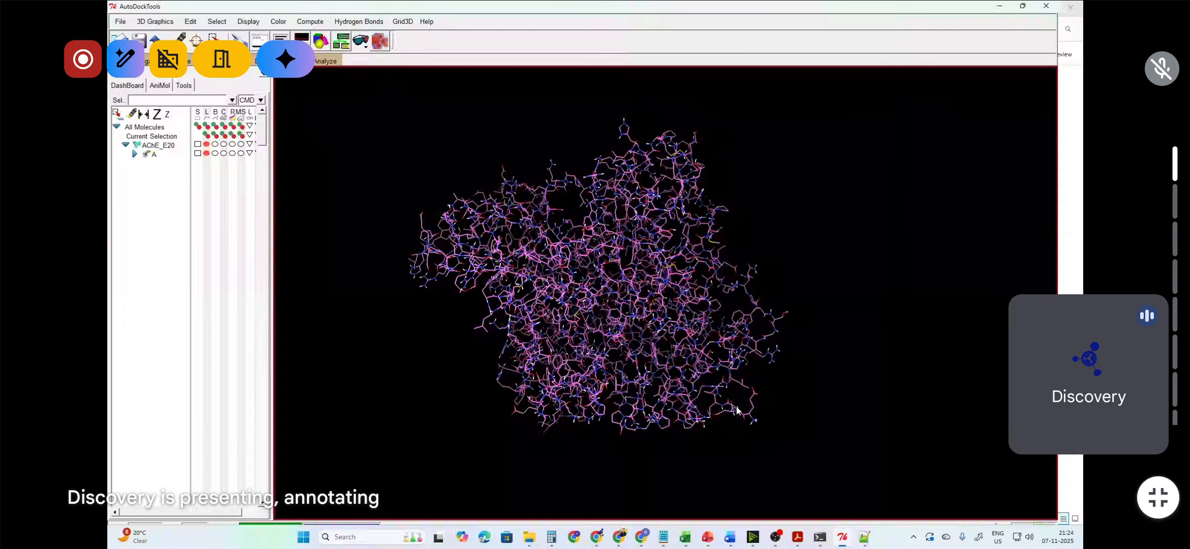
{"action": "left_click", "coordinate": [707, 539]}
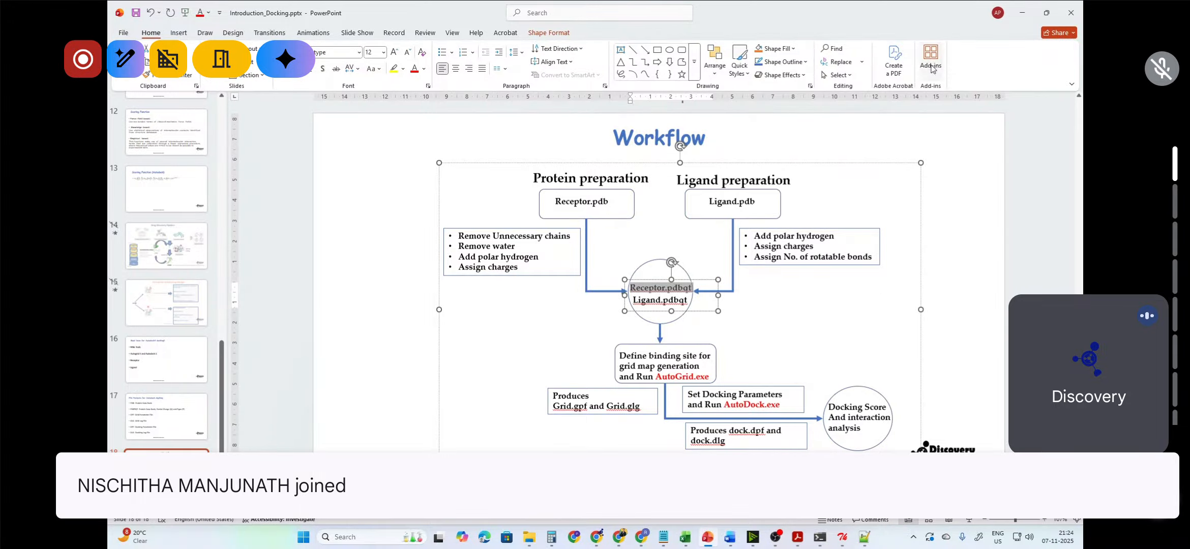
{"action": "left_click", "coordinate": [1022, 13]}
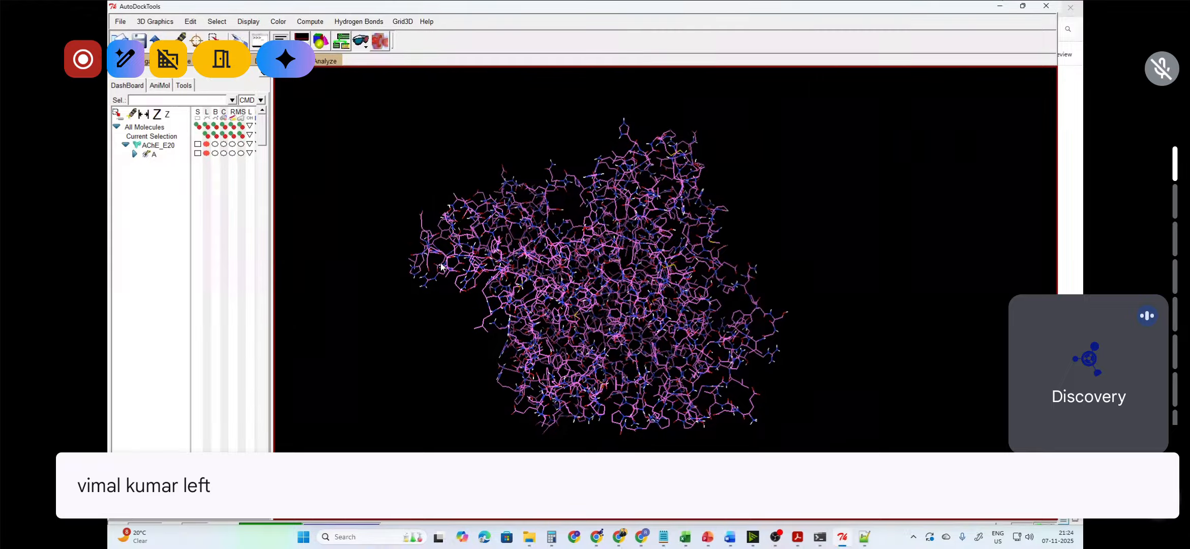